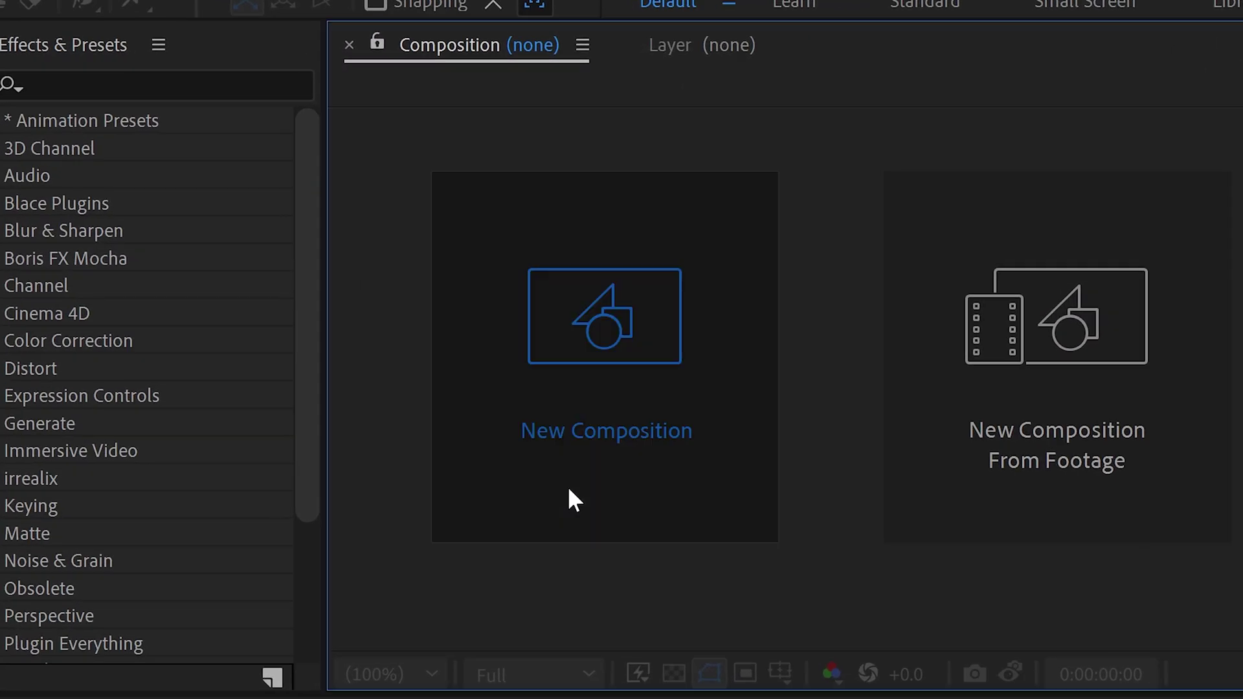
Create a new 3840 x 2160 composition at 60 fps with a duration of 0:03:38:01.
click(599, 298)
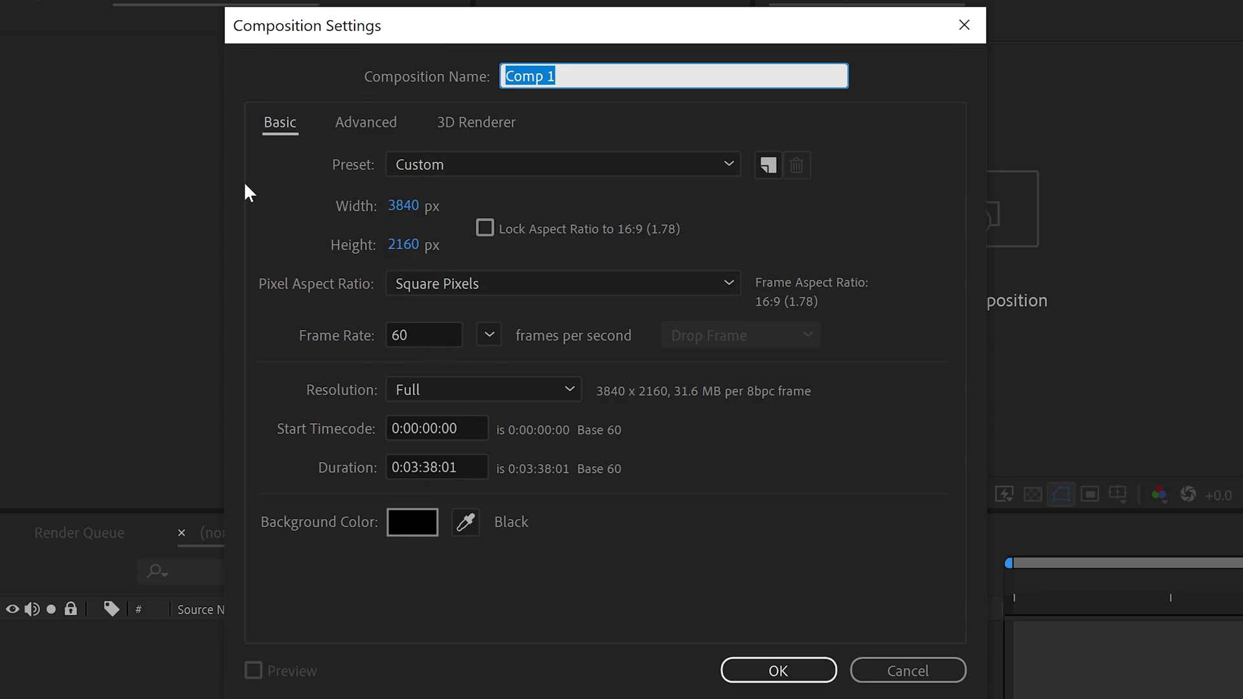
drag(457, 467, 409, 469)
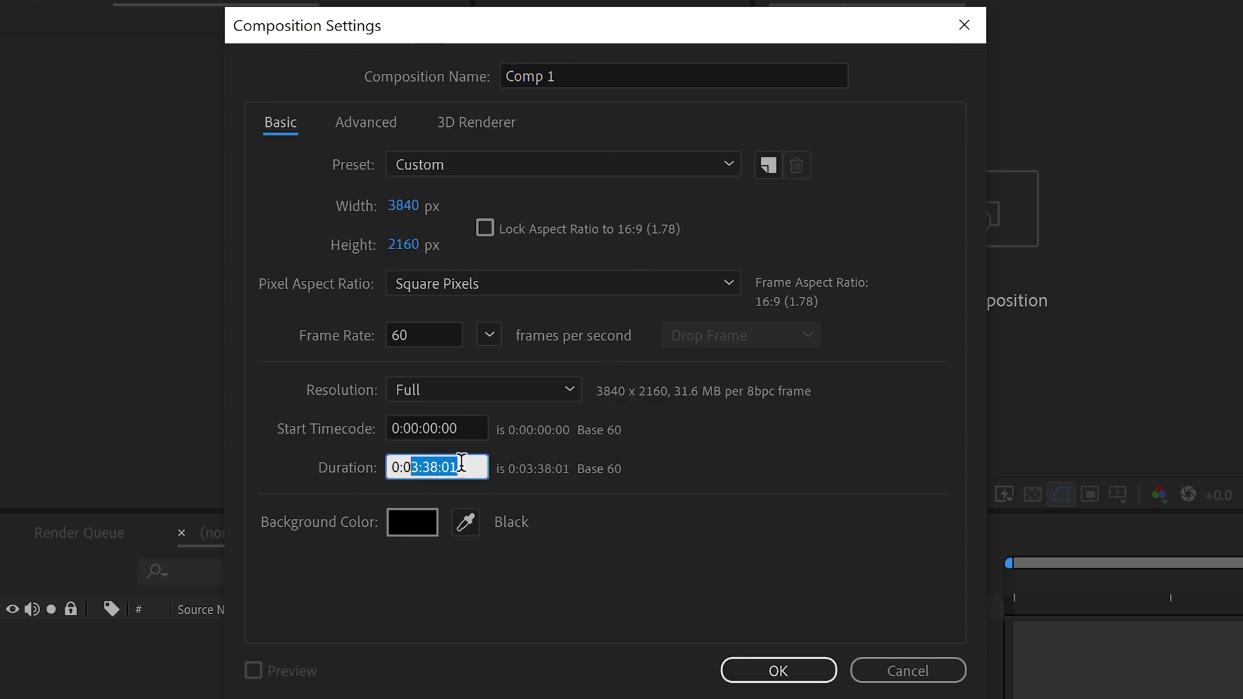
click(709, 472)
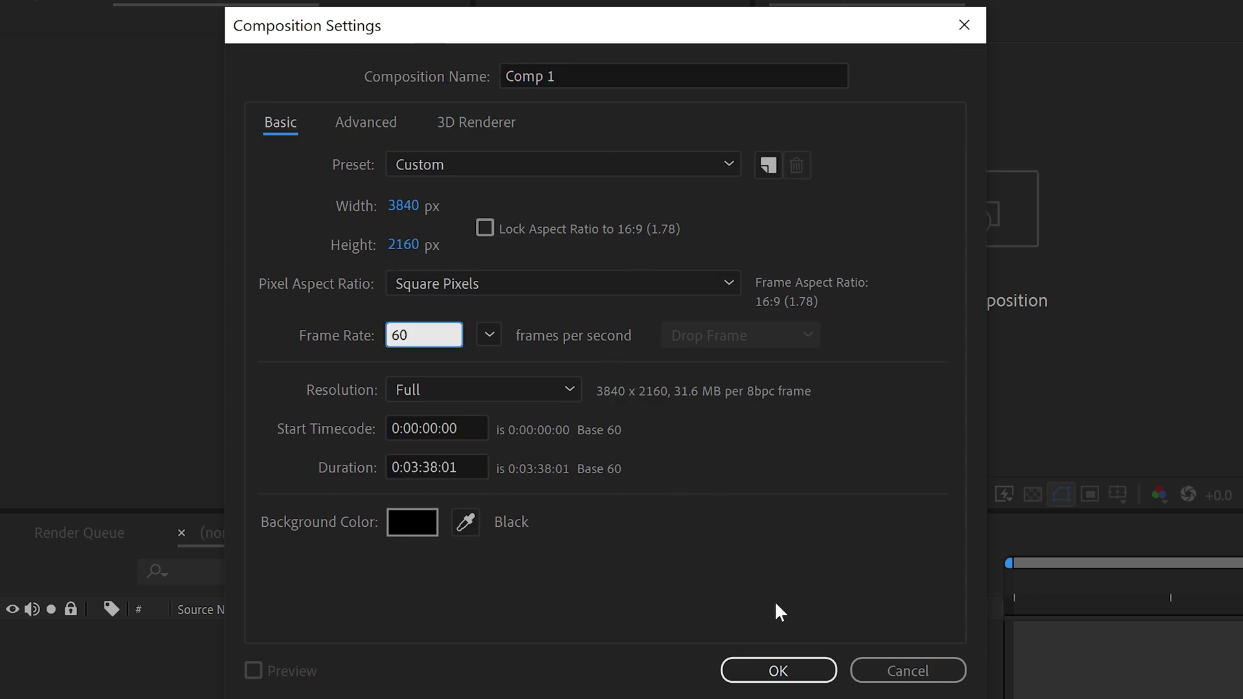
click(778, 670)
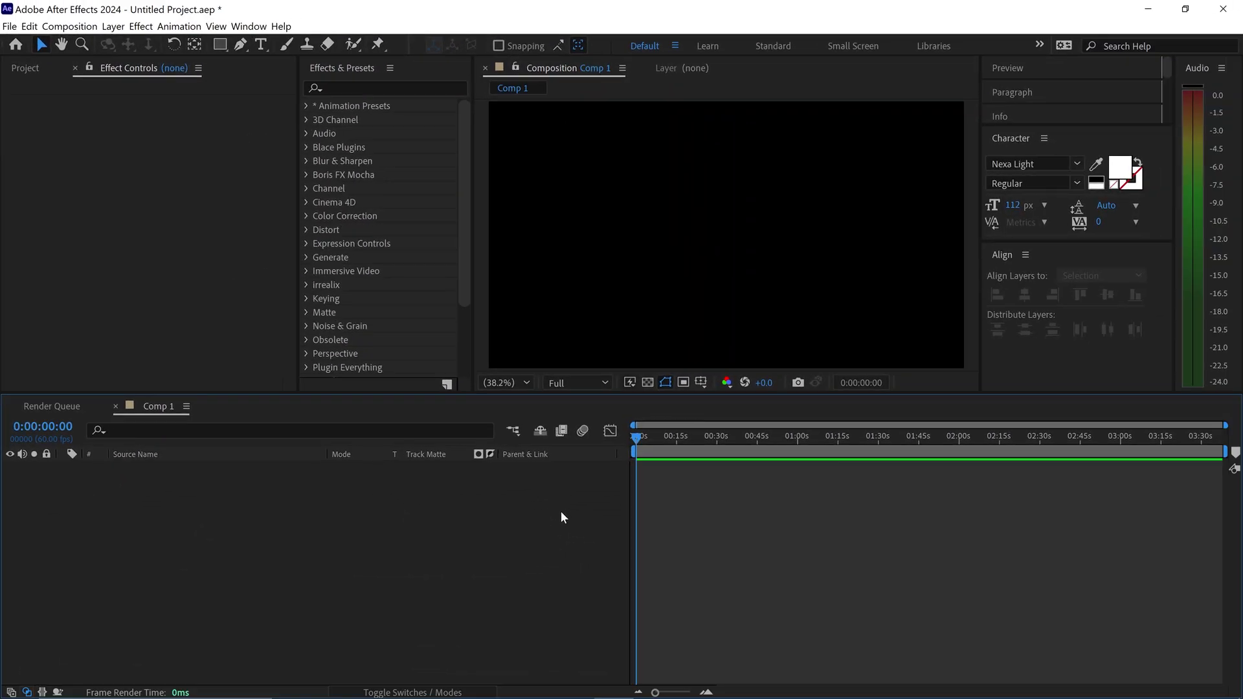
Bring the portrait, record disc, background photo and MP3 into the composition's timeline, and hide the portrait and disc layers.
click(452, 683)
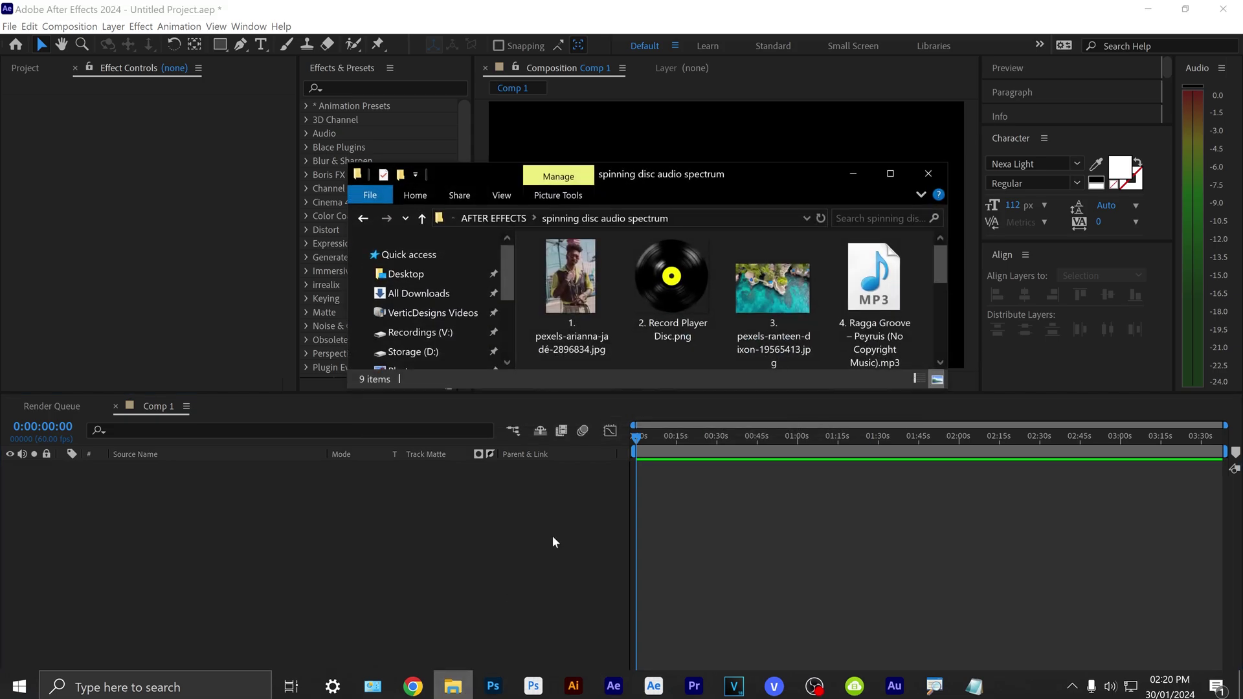
click(842, 309)
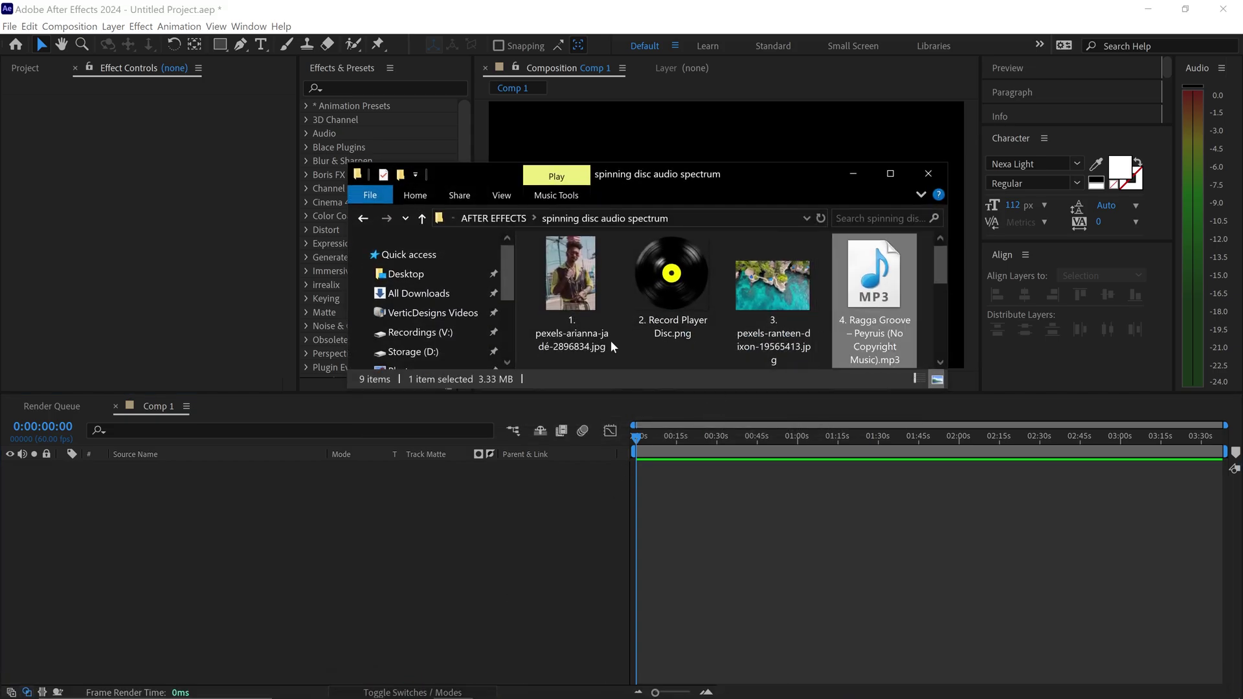
shift+click(555, 254)
drag(573, 309, 386, 542)
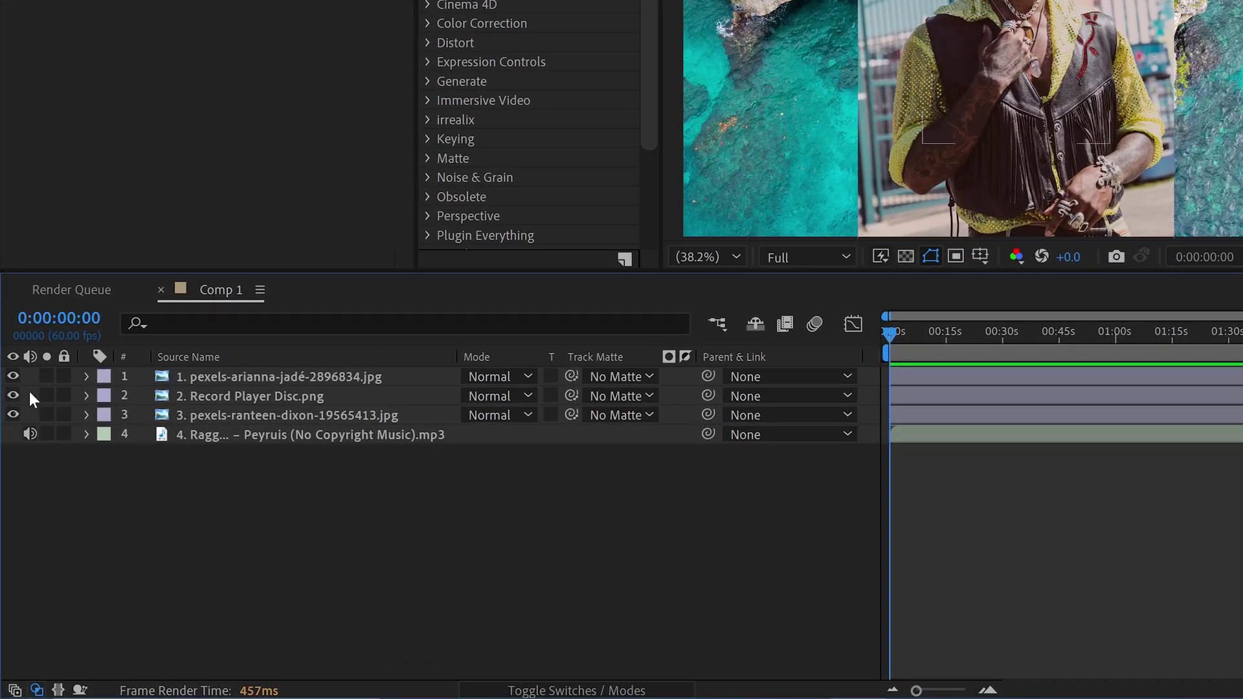
click(13, 390)
click(13, 376)
Apply Gaussian Blur to the background photo layer with Blurriness set to 300.
click(266, 414)
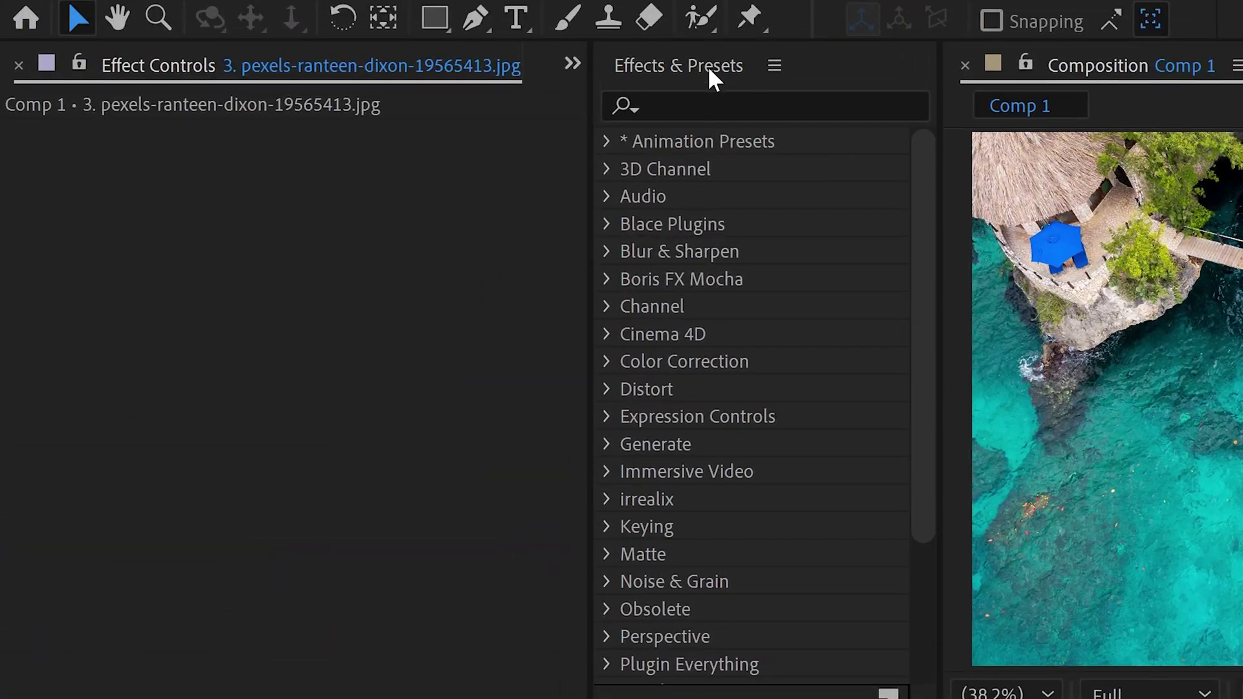
click(707, 100)
text(gau)
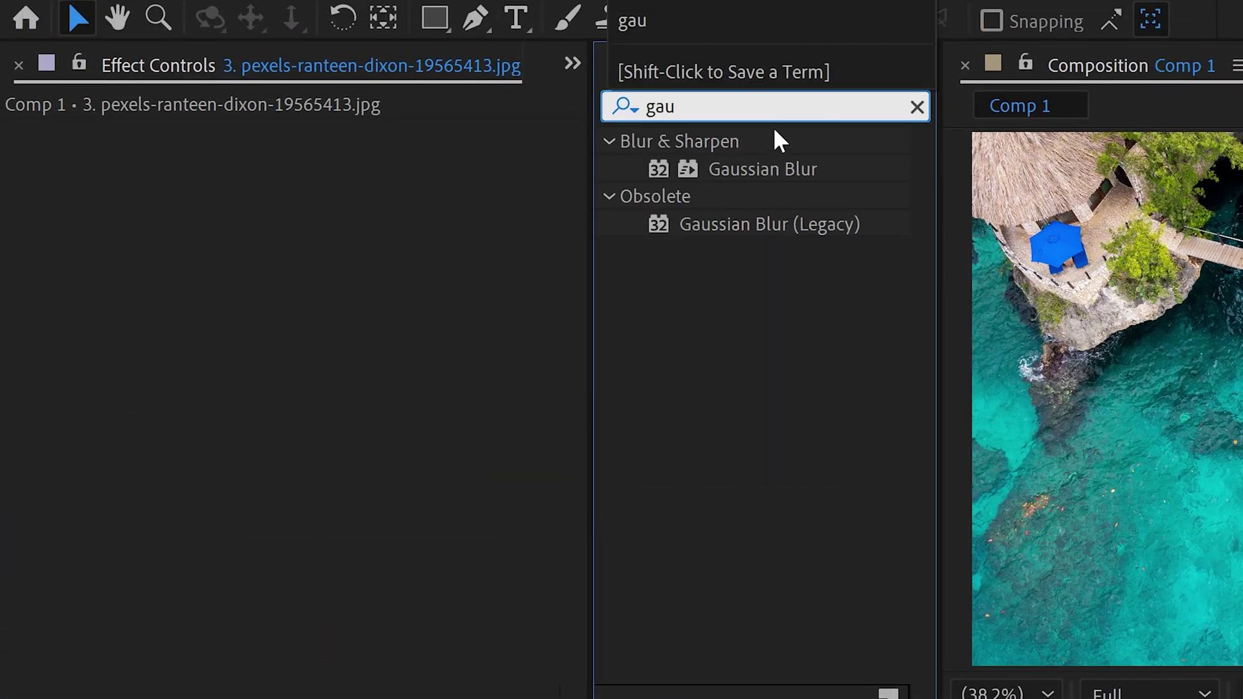
drag(728, 169, 465, 698)
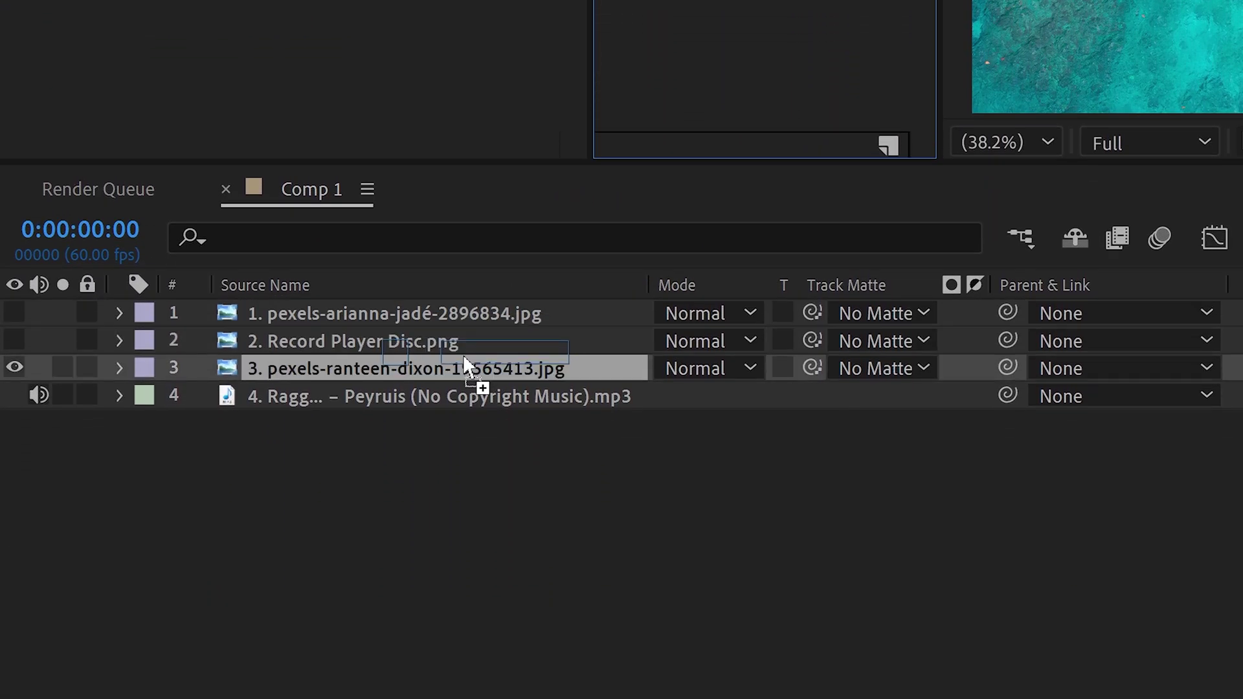
drag(465, 362, 466, 367)
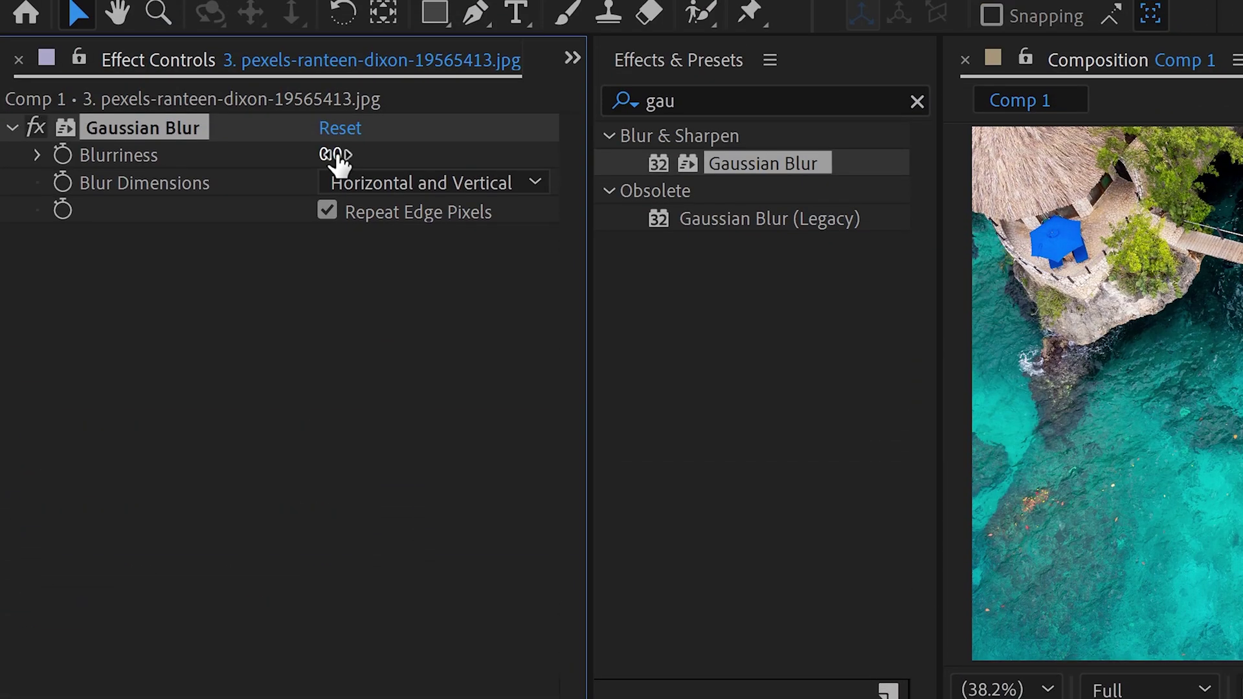
click(333, 156)
text(300)
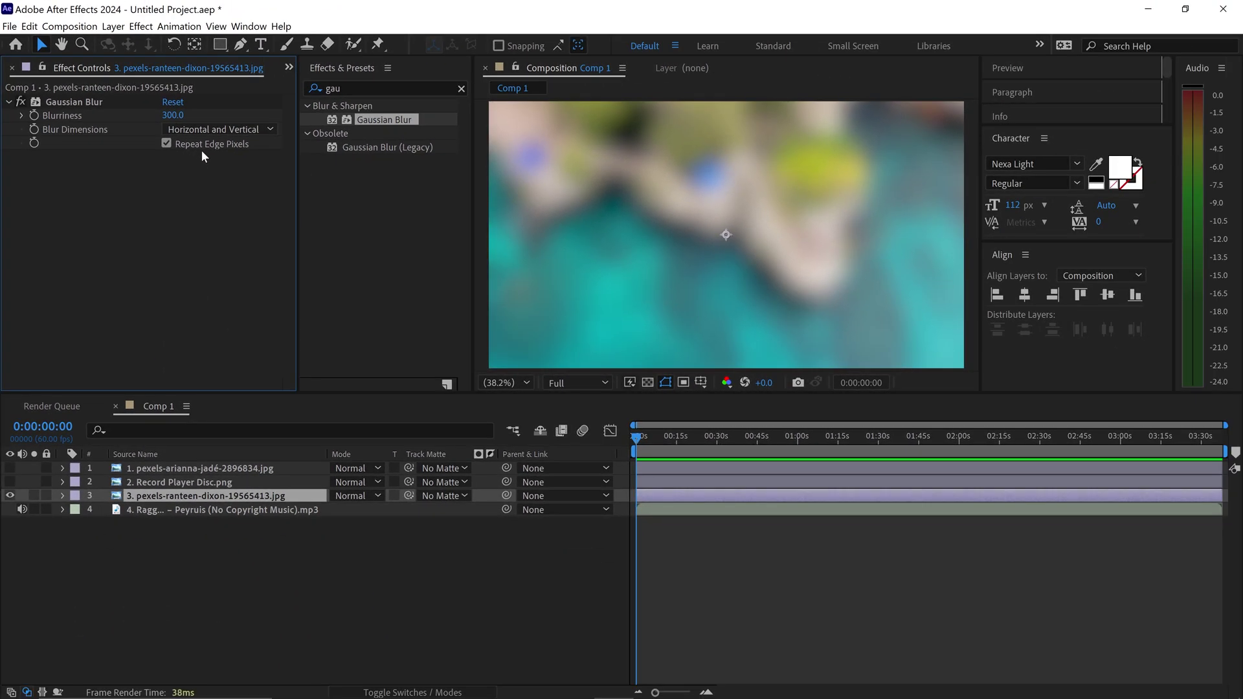
click(201, 150)
Create a full-size cyan solid and place it between the record disc and the background photo in the layer stack.
right_click(297, 566)
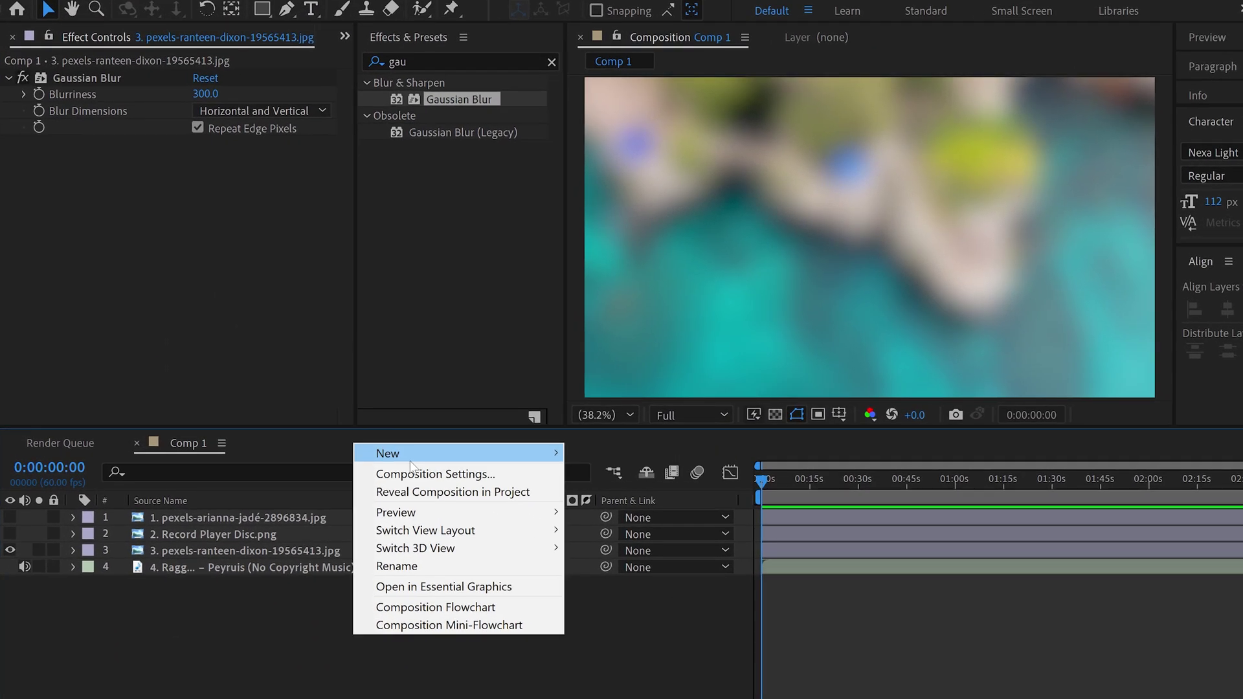
mouse_move(440, 414)
click(506, 448)
click(464, 452)
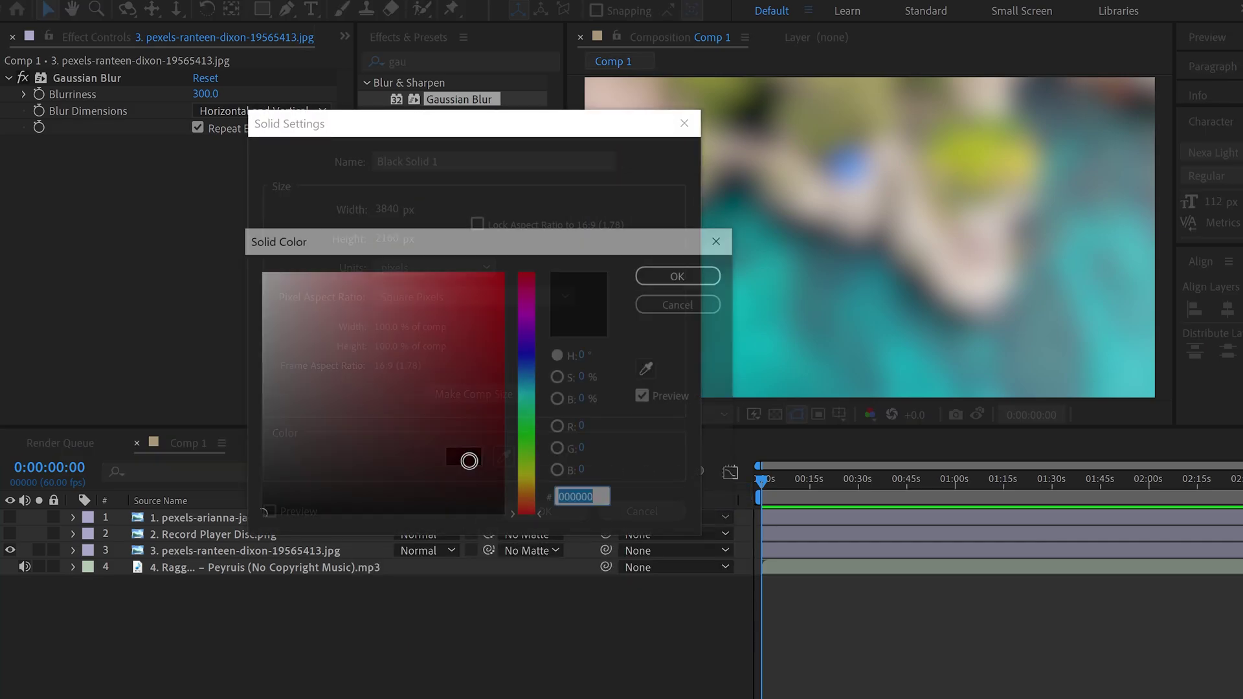
drag(528, 413, 500, 288)
click(645, 275)
click(542, 510)
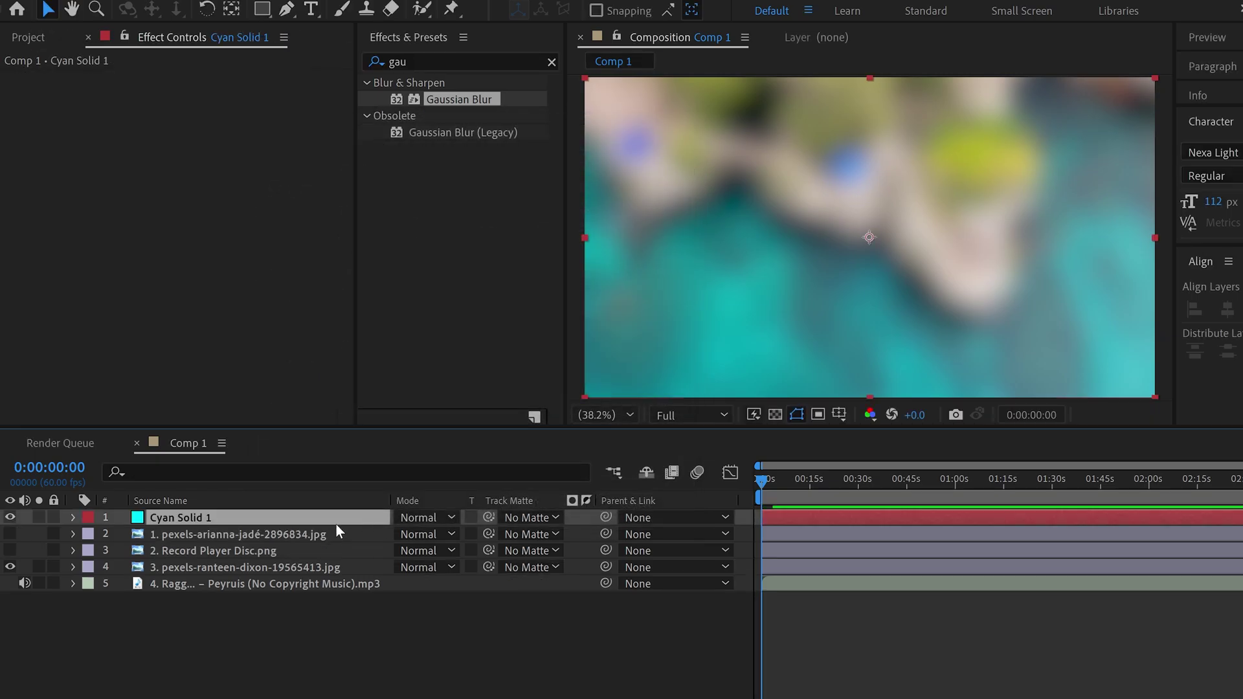
drag(285, 516, 257, 556)
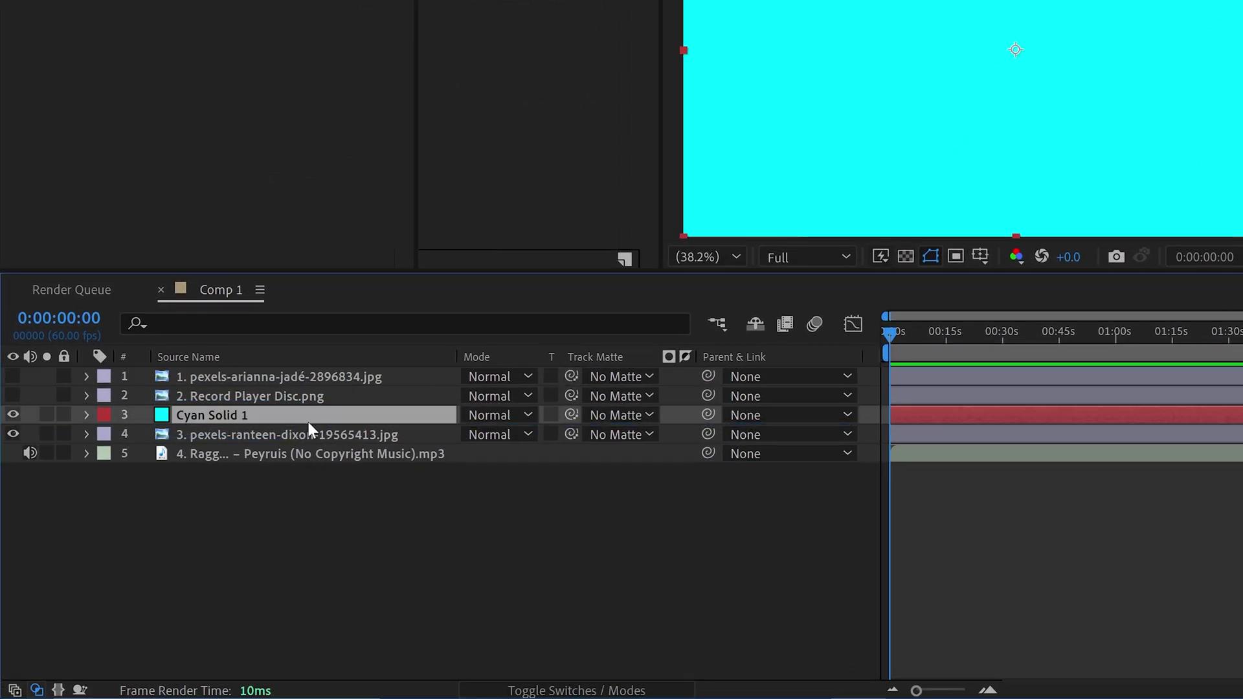
Set the cyan solid's opacity to 50%.
key(t)
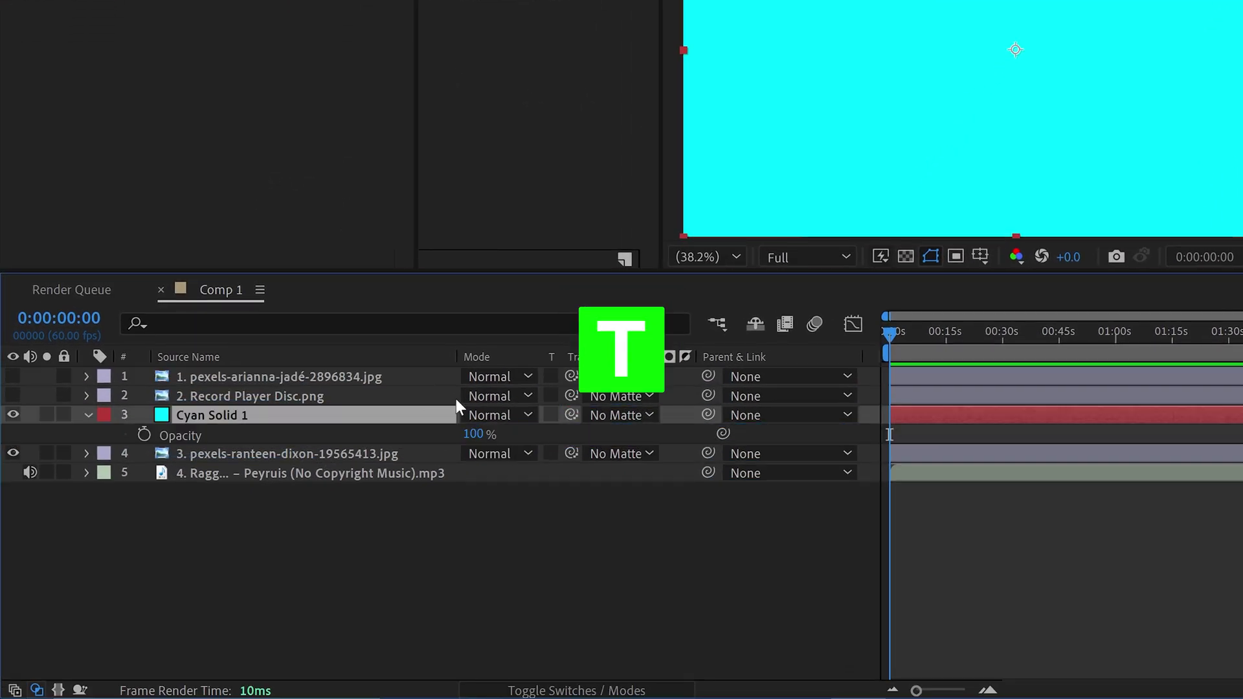
click(496, 434)
text(5)
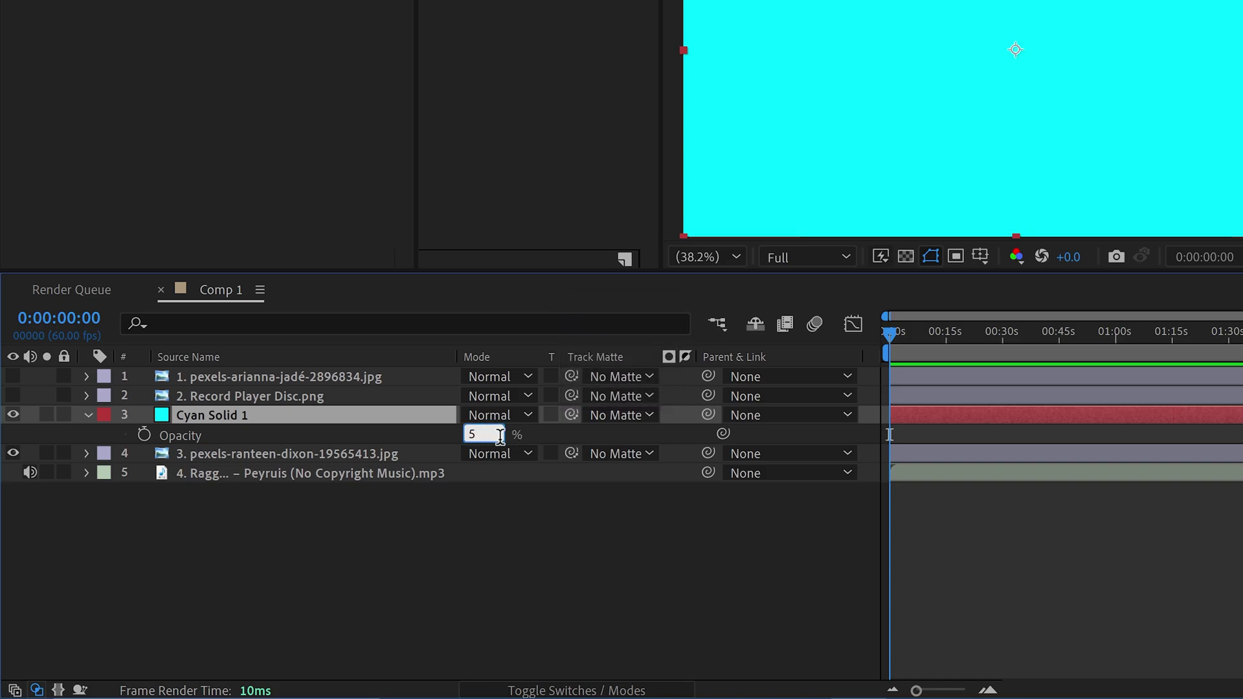
text(0)
click(528, 498)
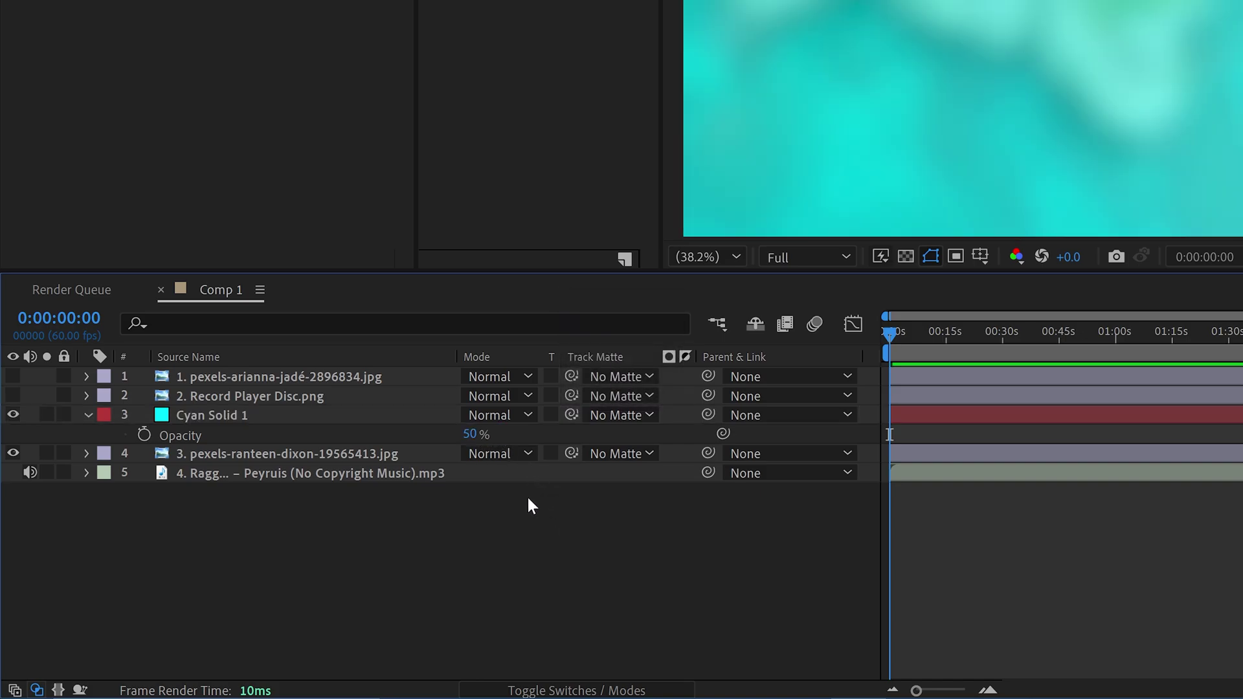
click(88, 415)
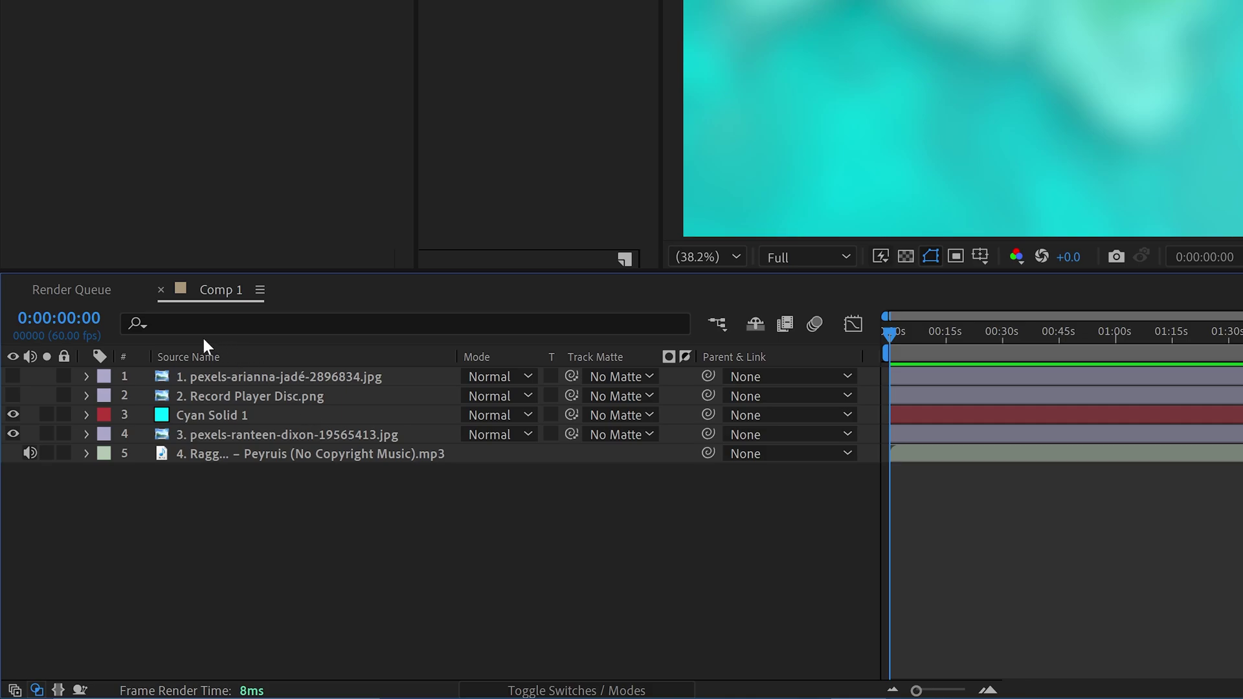
Make the record disc layer visible and shift it left to position 987, 1080.
click(13, 396)
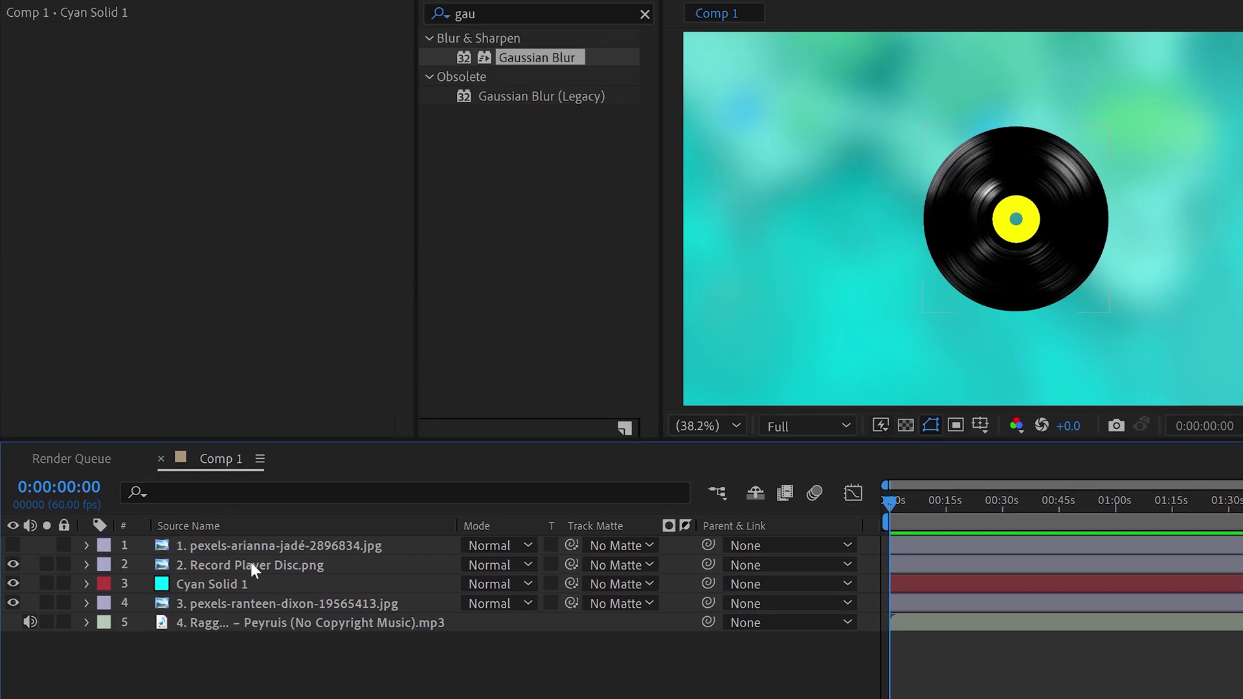
click(250, 396)
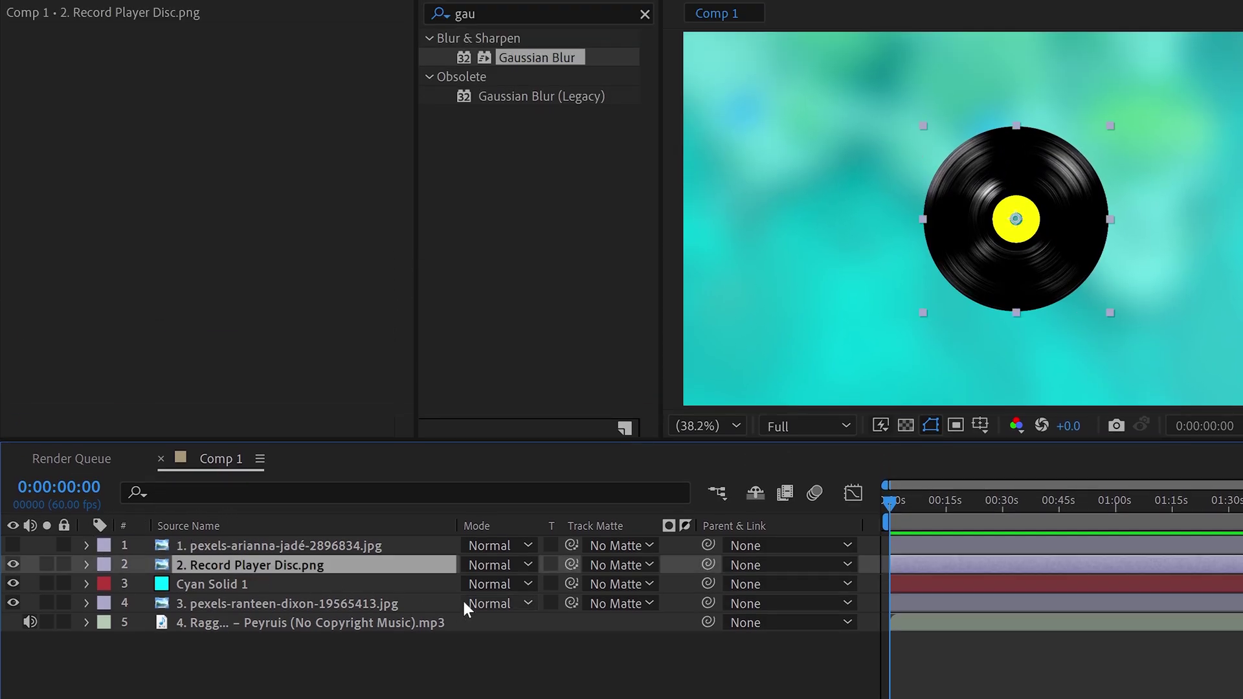
key(p)
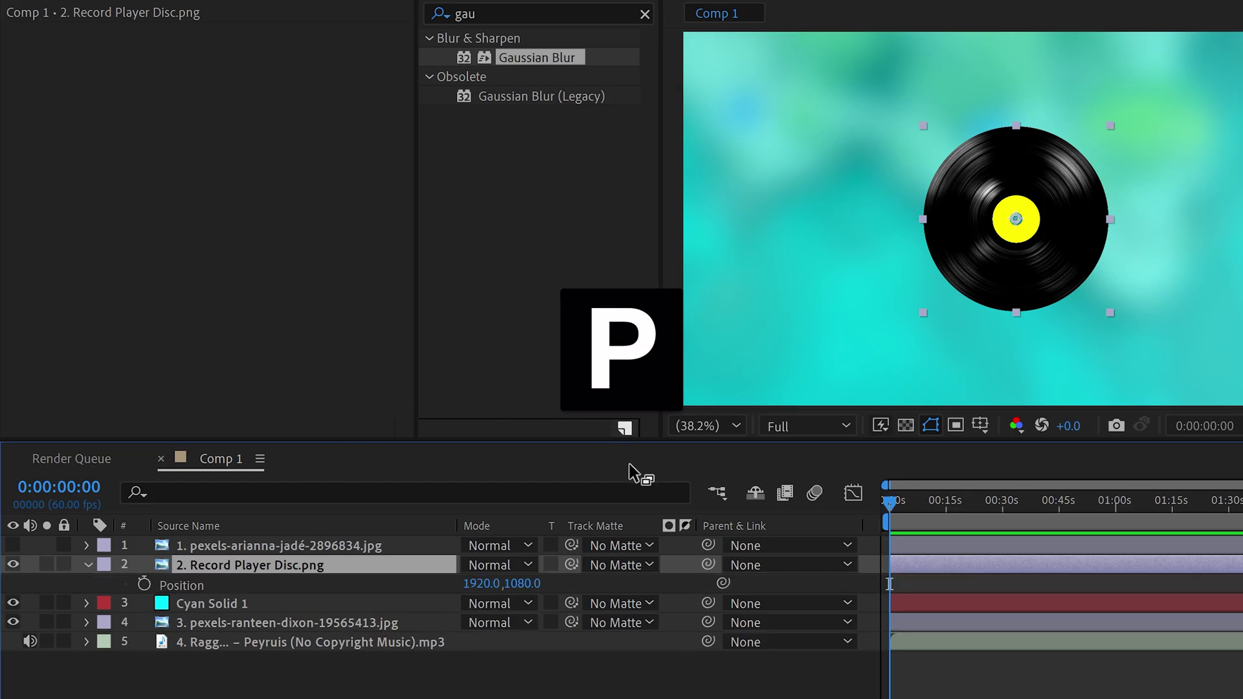
click(490, 584)
drag(490, 588, 388, 601)
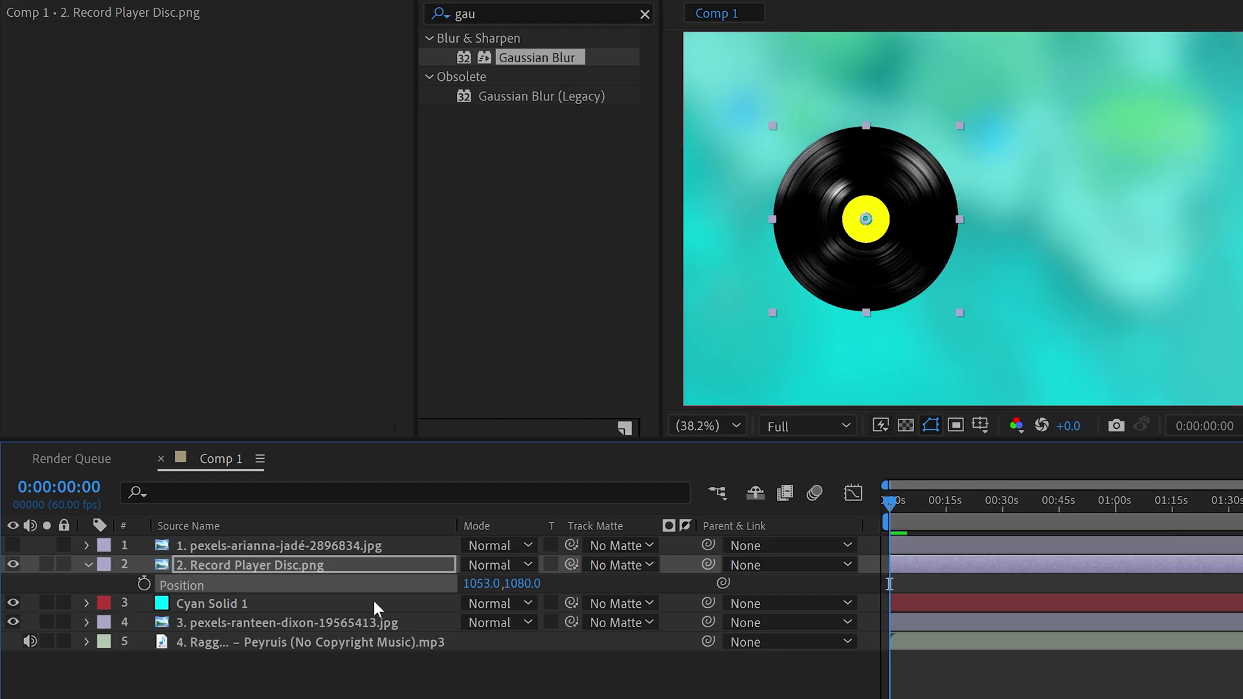
drag(479, 586, 405, 591)
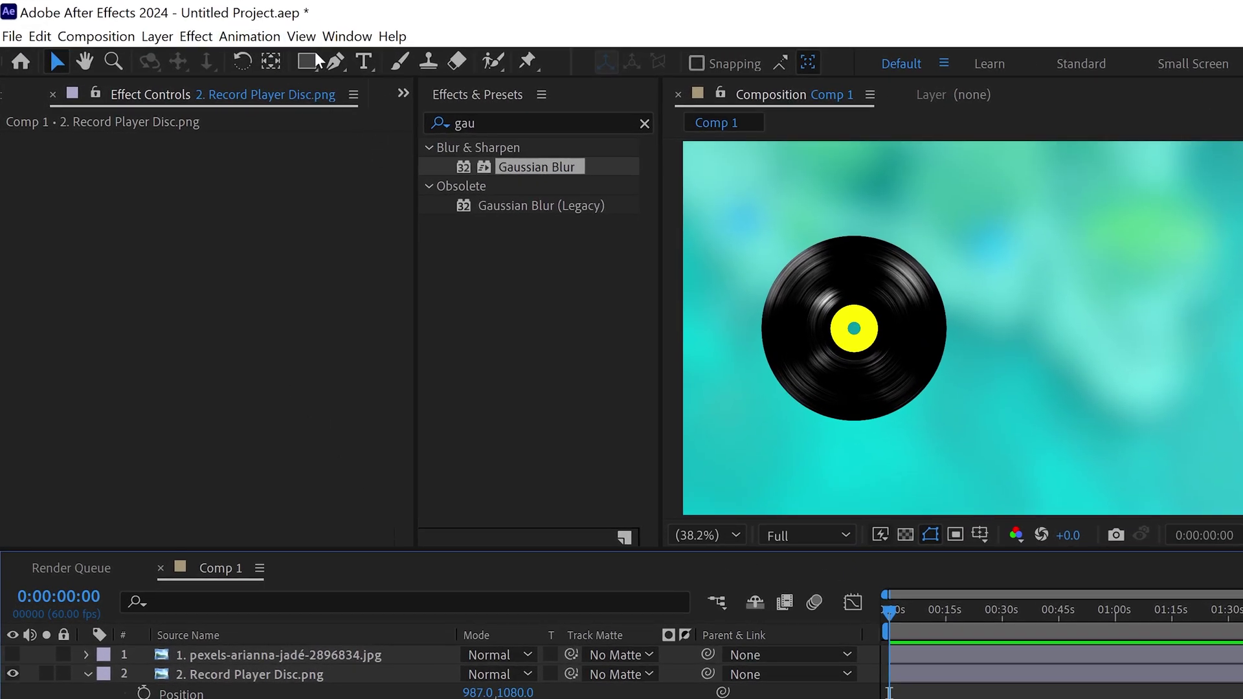
Draw a square with a solid red fill and no stroke over the left part of the record disc.
mouse_move(317, 63)
mouse_down()
mouse_move(336, 83)
mouse_move(335, 60)
mouse_up()
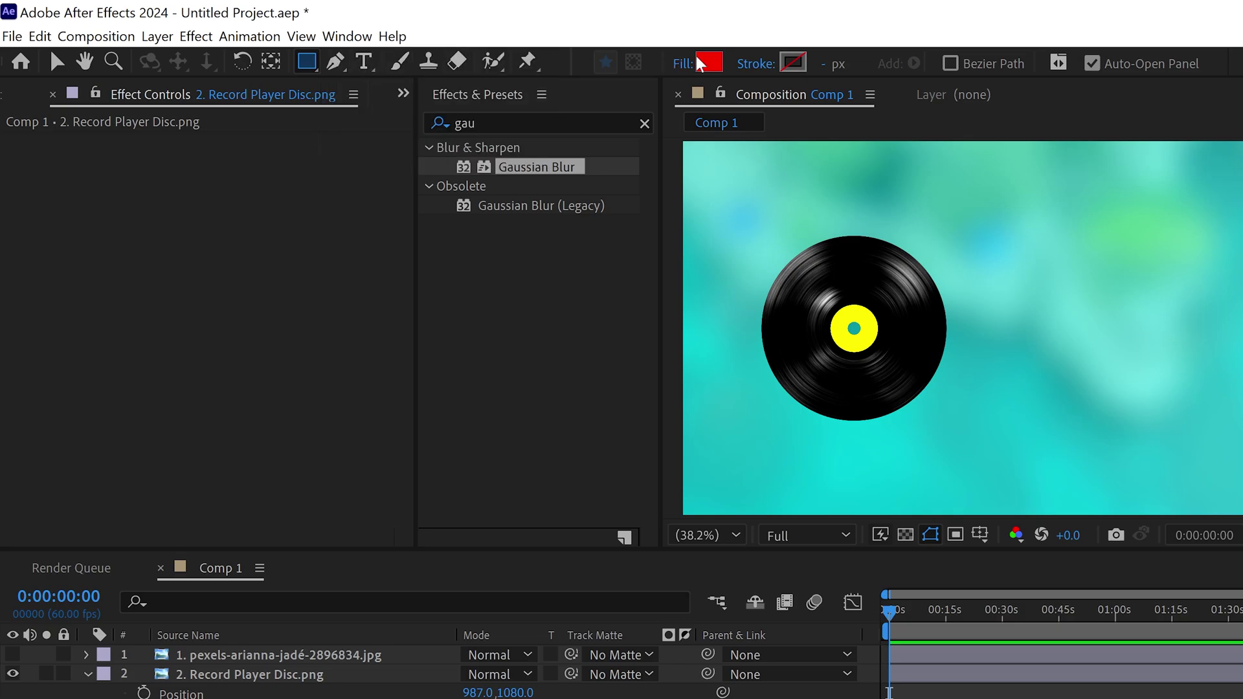
click(693, 63)
click(774, 374)
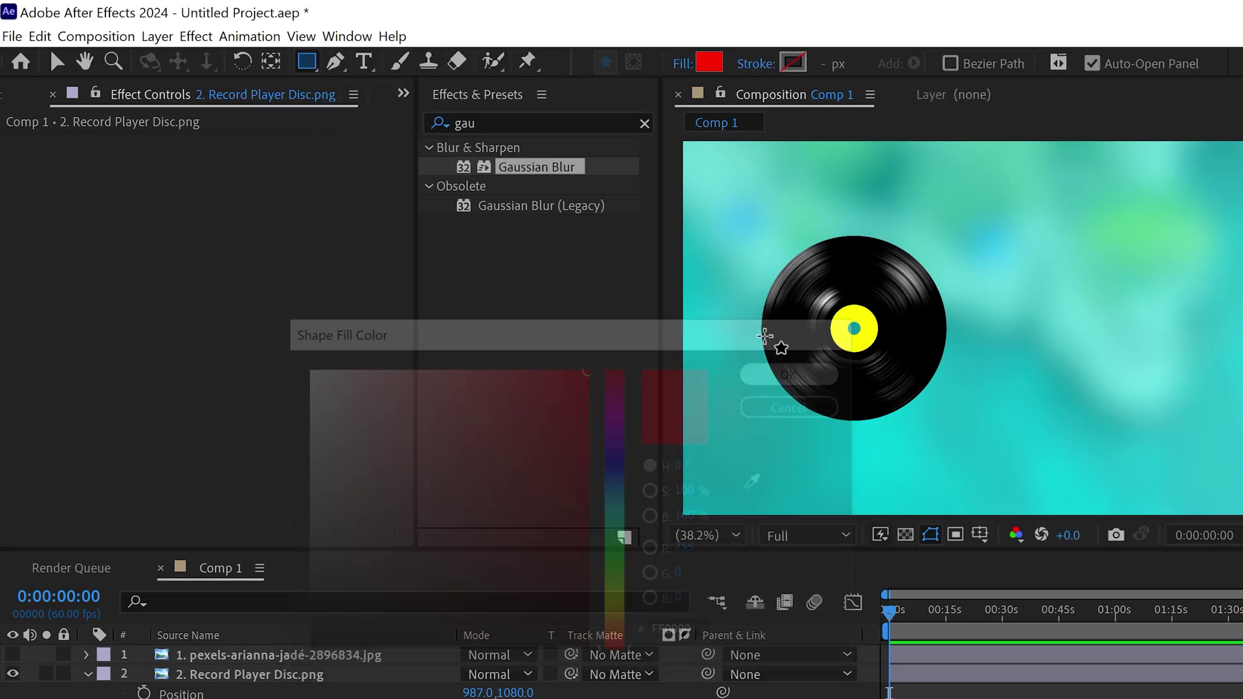
click(756, 63)
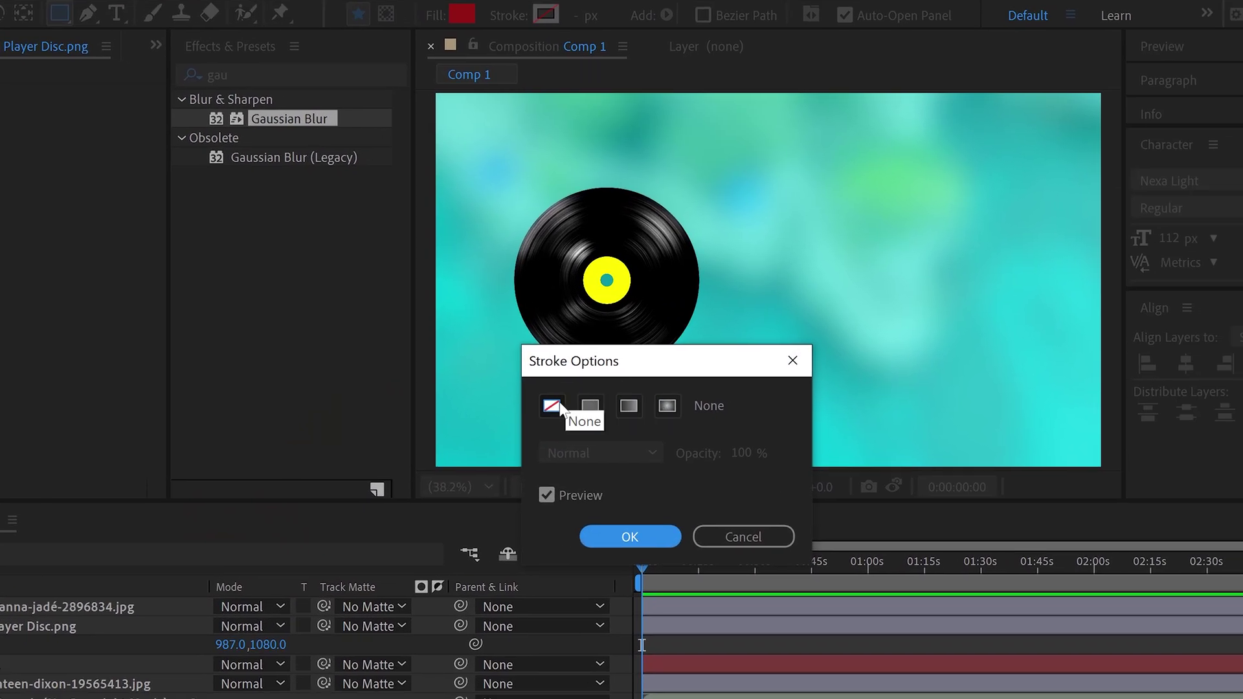
click(613, 535)
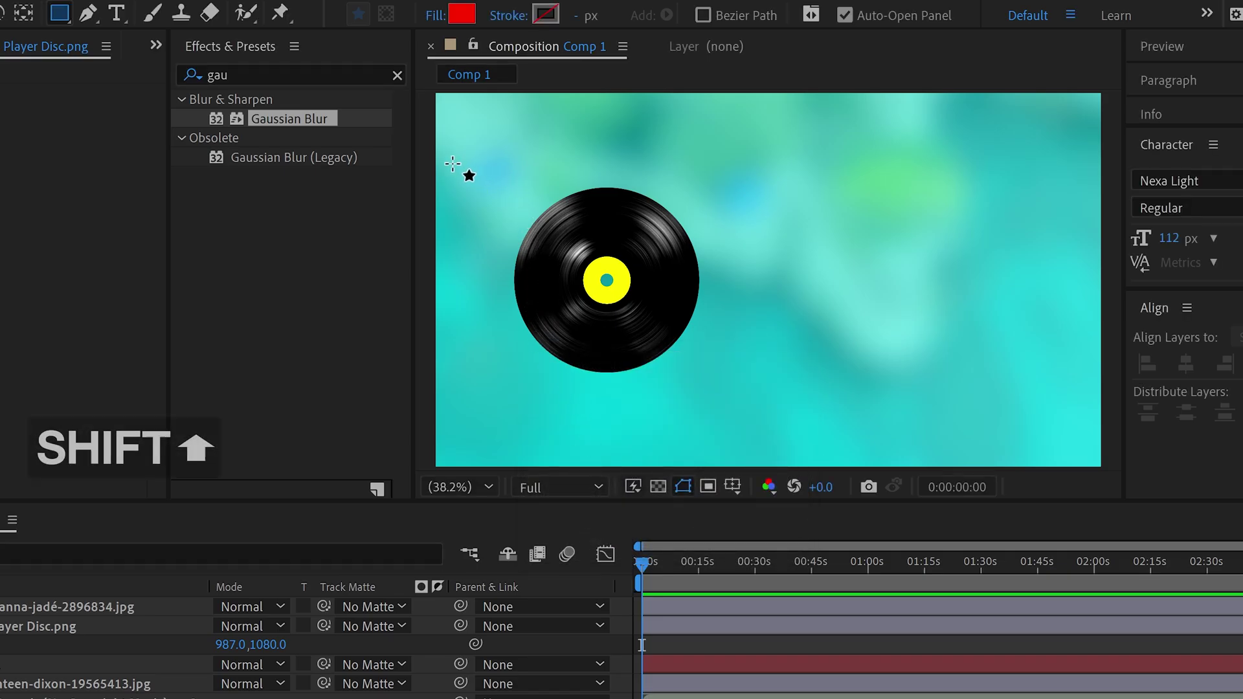
drag(454, 163, 635, 364)
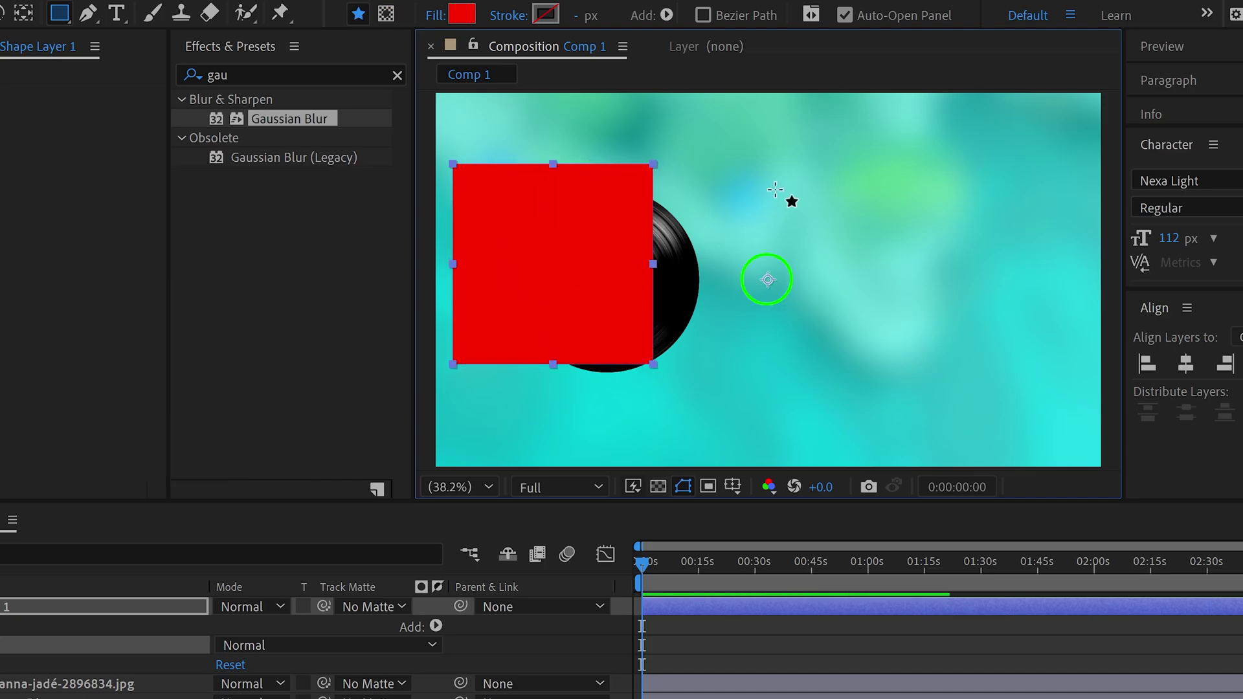
Center the red square's anchor point on the shape and align the square vertically to the middle of the composition.
key(ctrl+alt+Home)
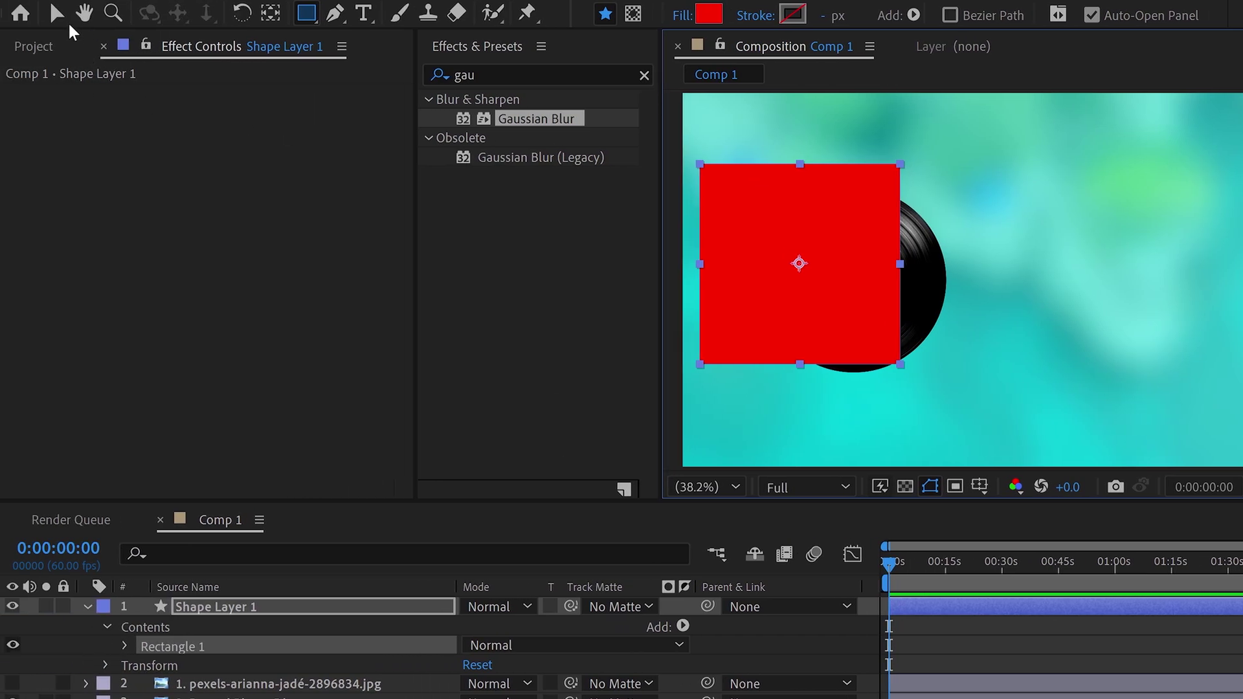
click(58, 15)
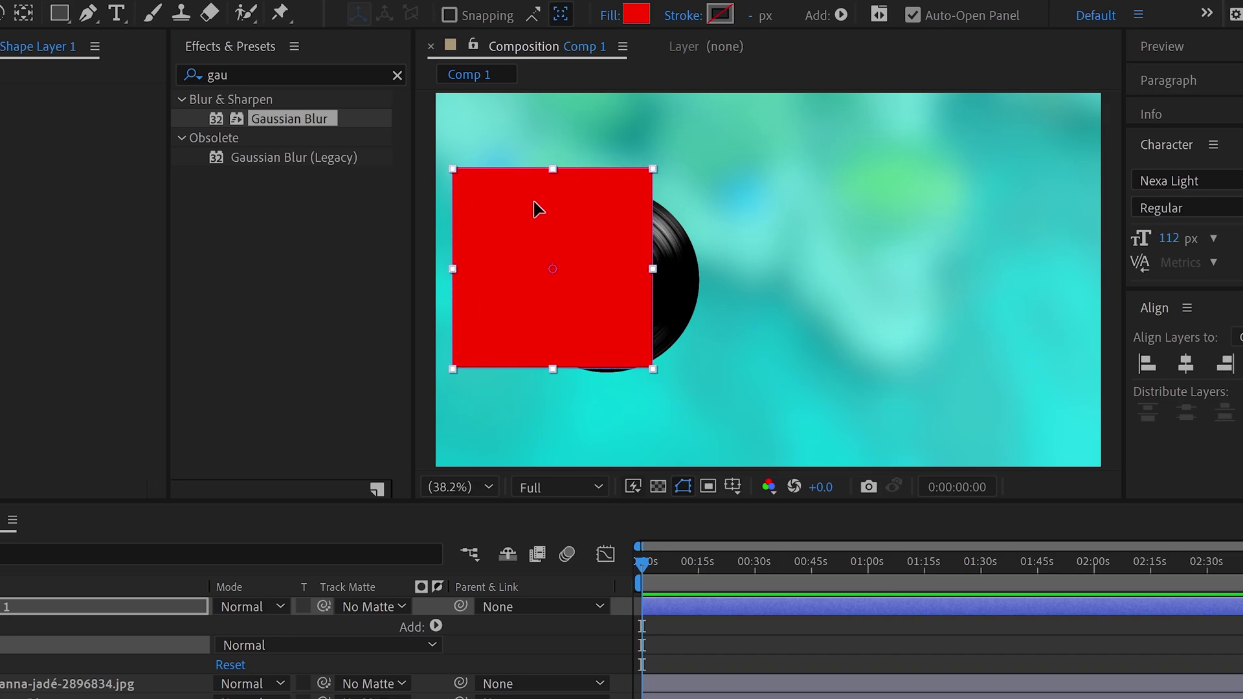
drag(538, 216, 537, 221)
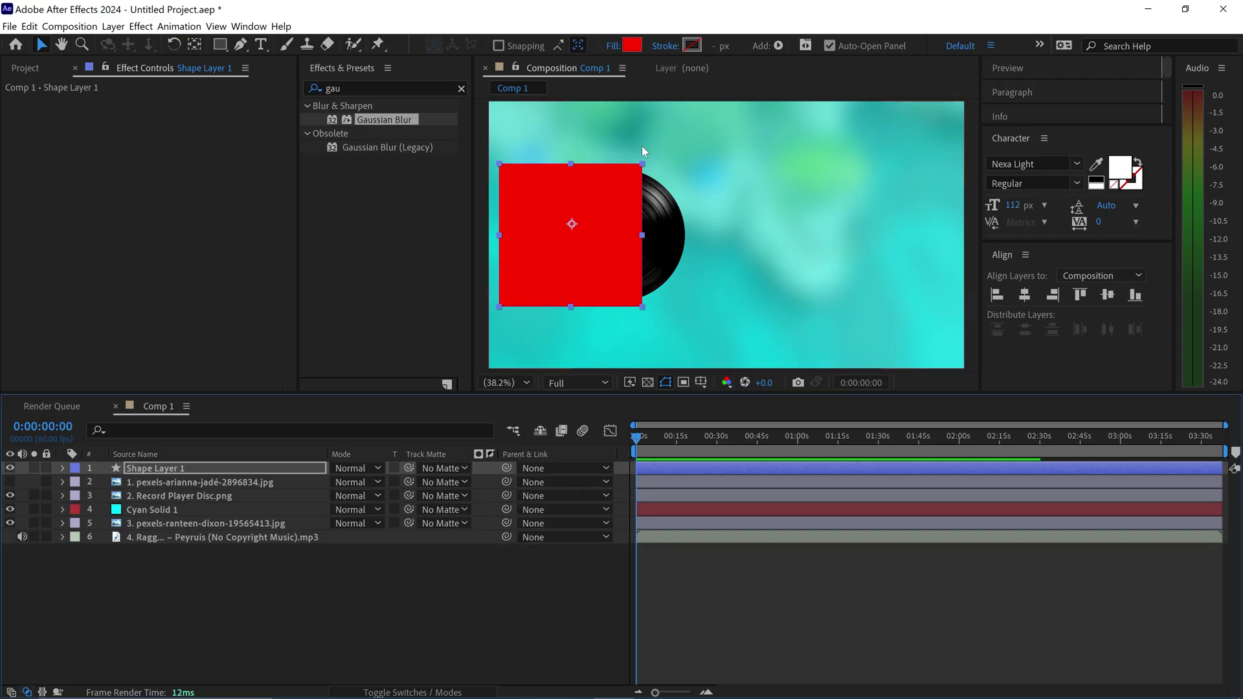
key(ctrl+alt+Home)
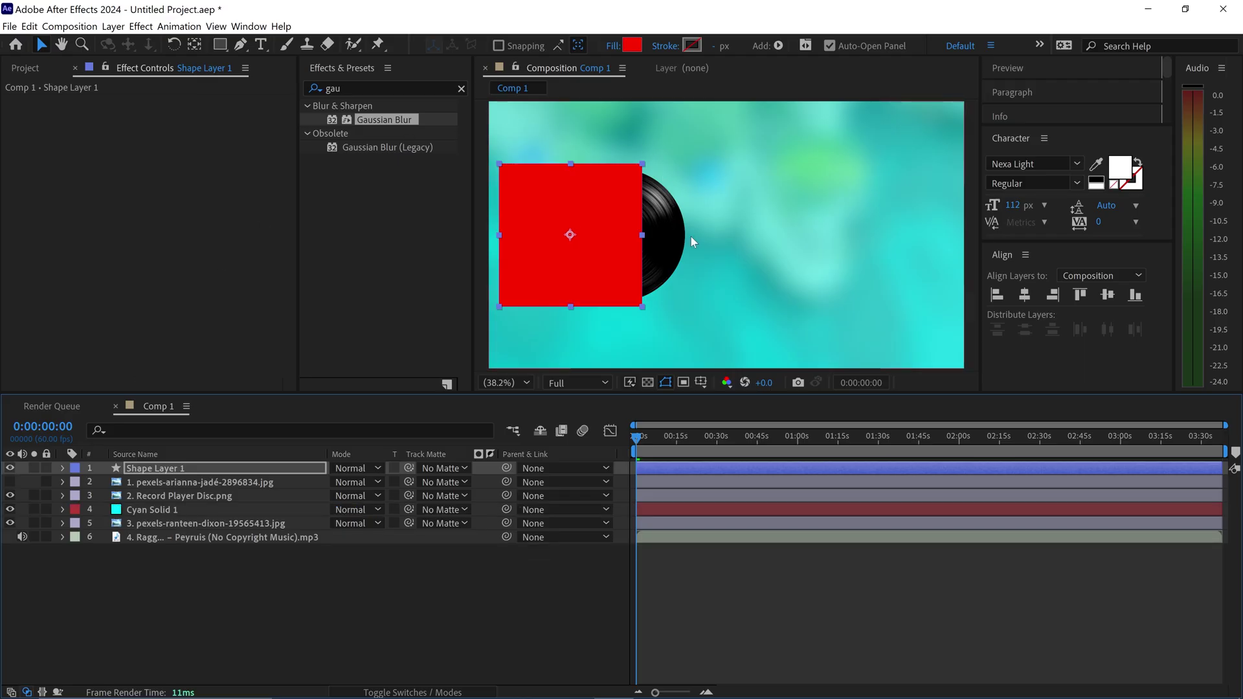
click(1108, 294)
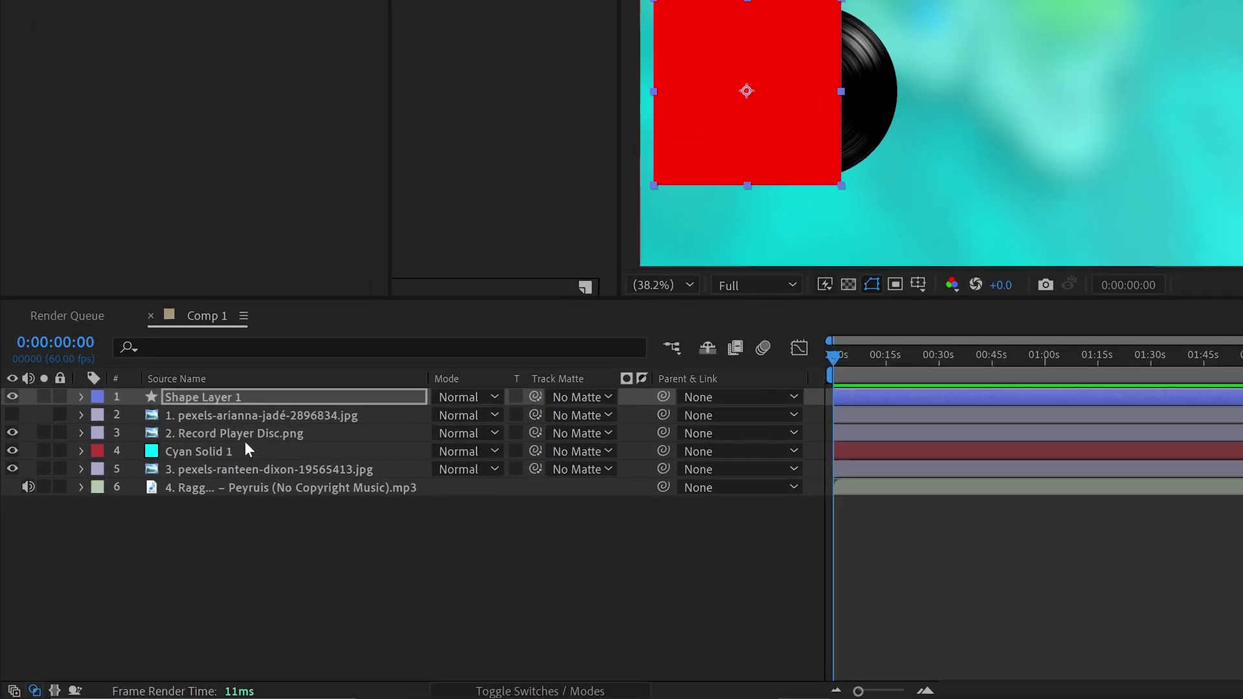
Copy the hidden portrait image layer, and pre-compose the red square layer into a composition named "photo".
click(155, 486)
key(ctrl+c)
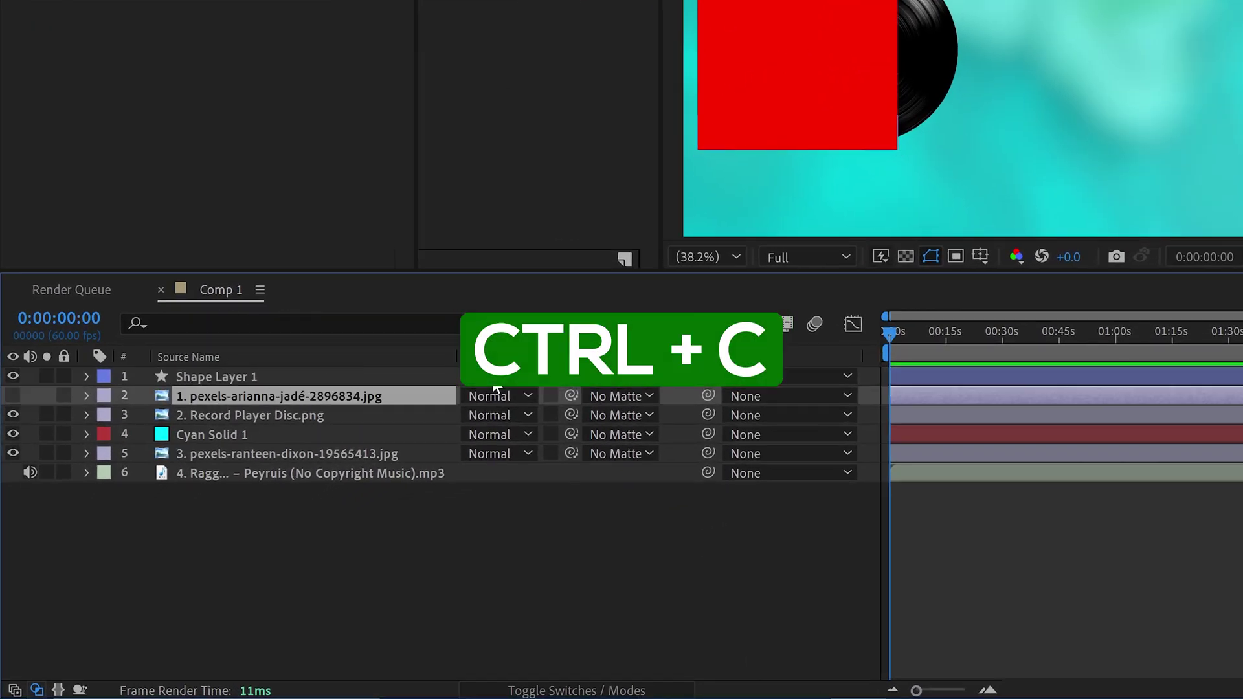
right_click(232, 378)
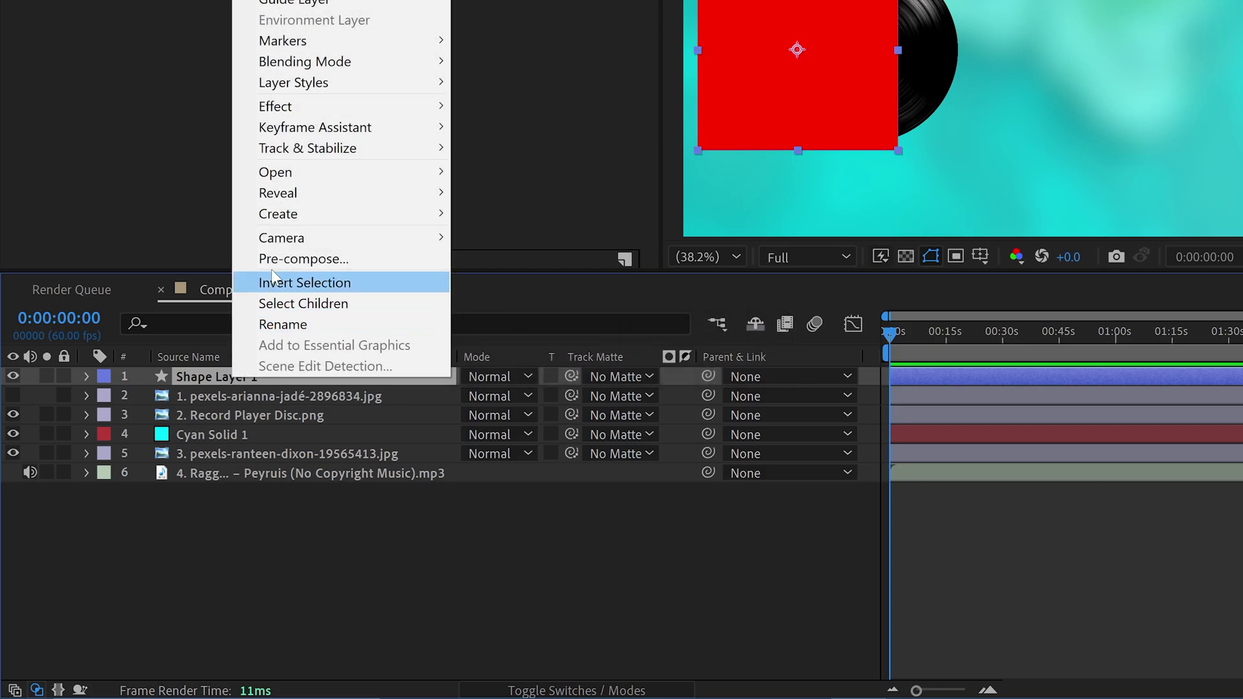
click(291, 259)
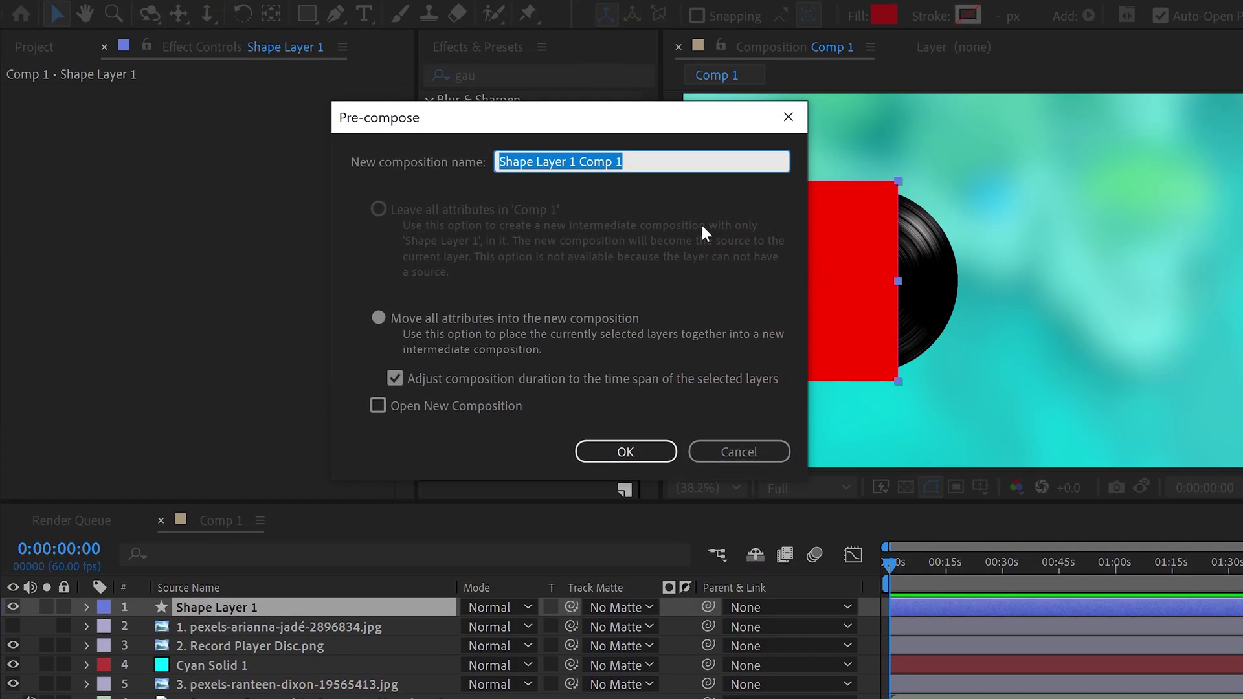
text(photo)
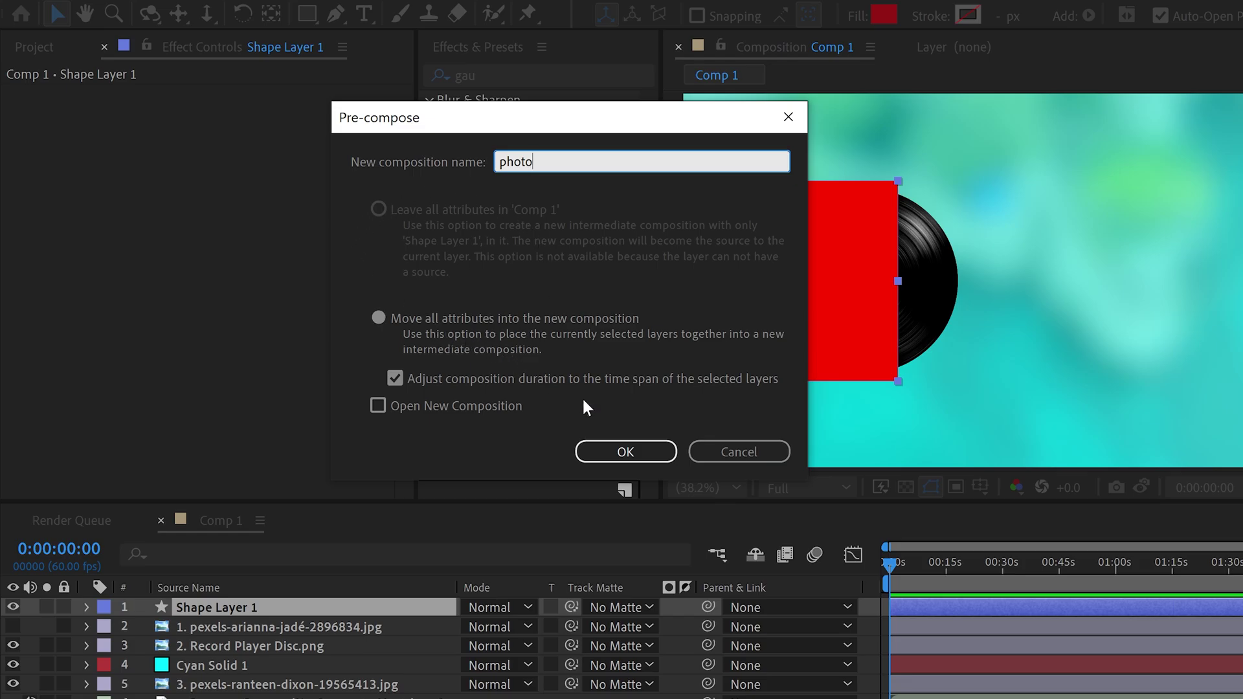
click(617, 450)
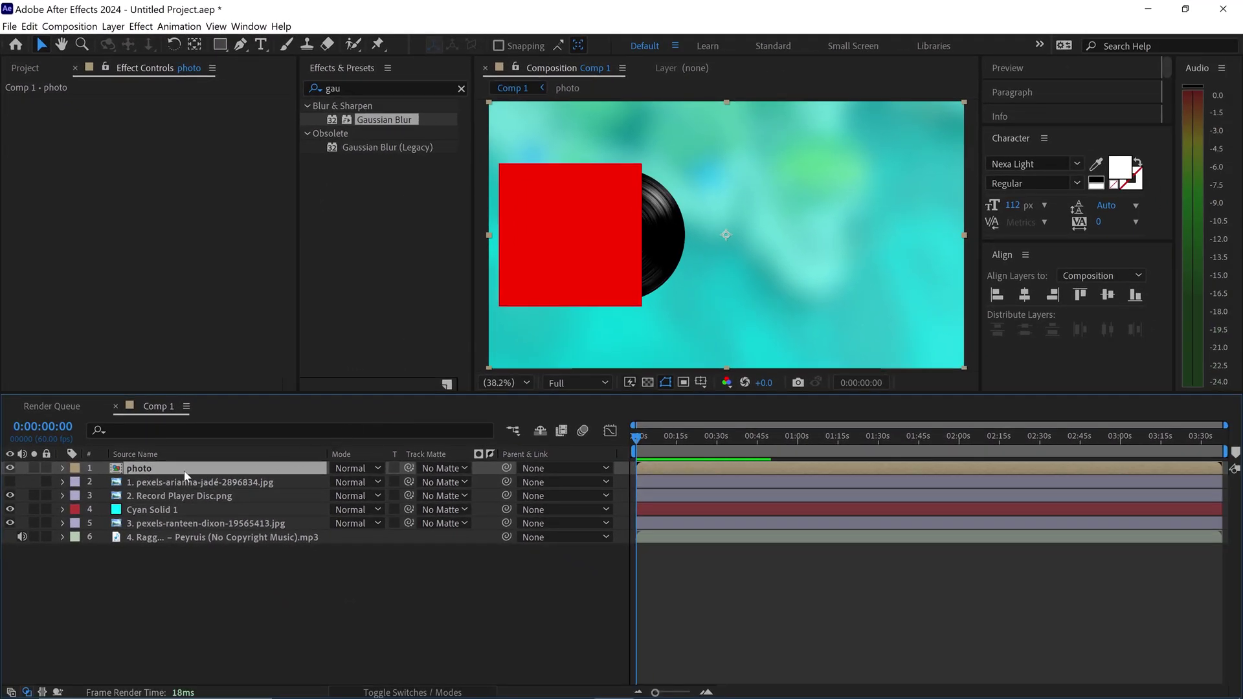
Paste the copied portrait image into the photo composition above the red square and make it visible.
double_click(139, 469)
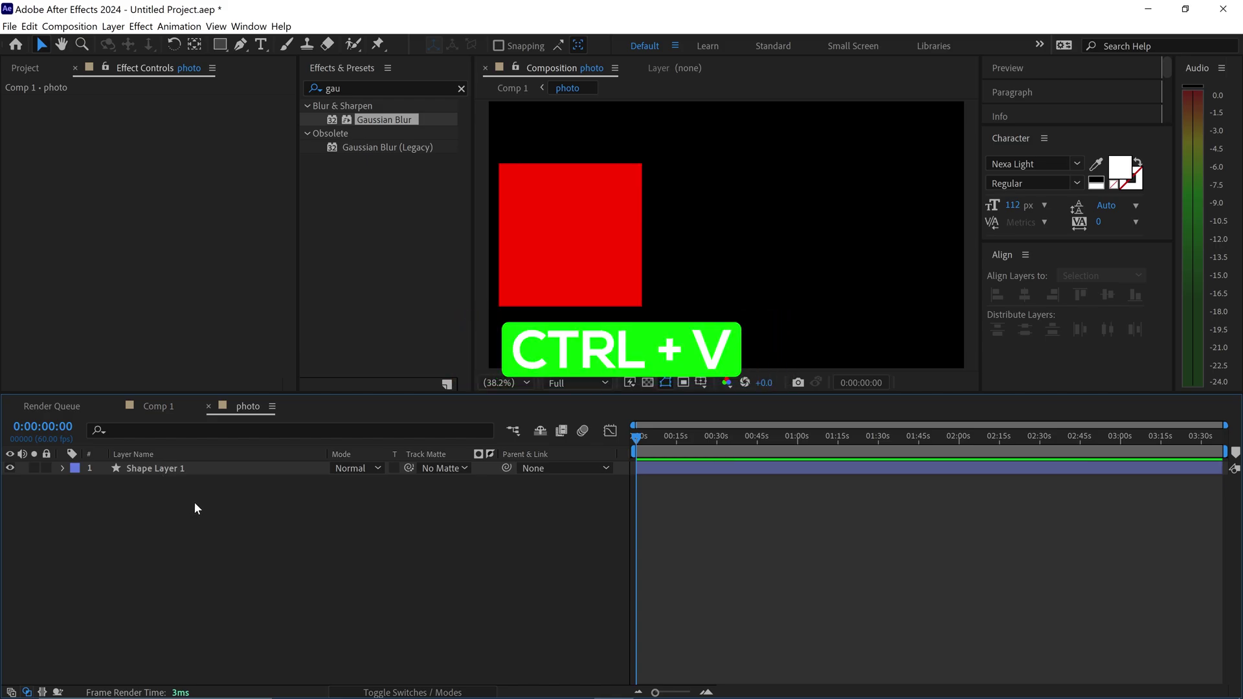
key(ctrl+v)
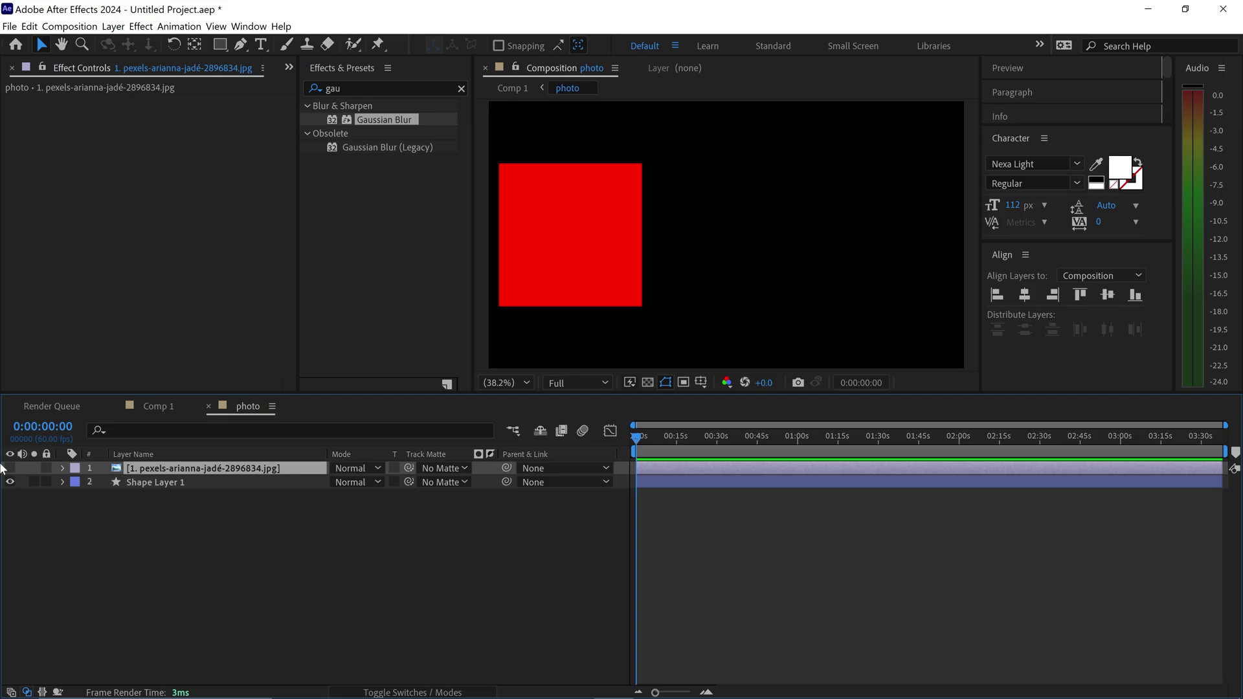
click(9, 468)
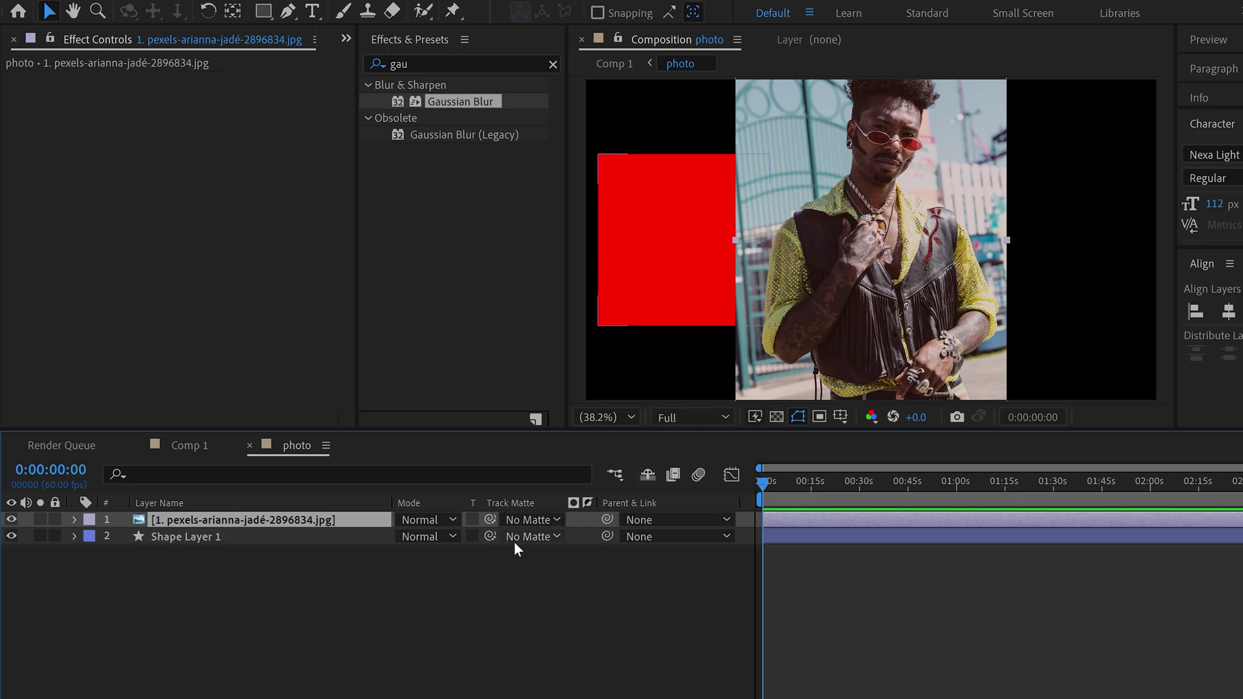
Set the portrait image's opacity to 50% and move it so the face lies over the red square.
key(t)
click(409, 536)
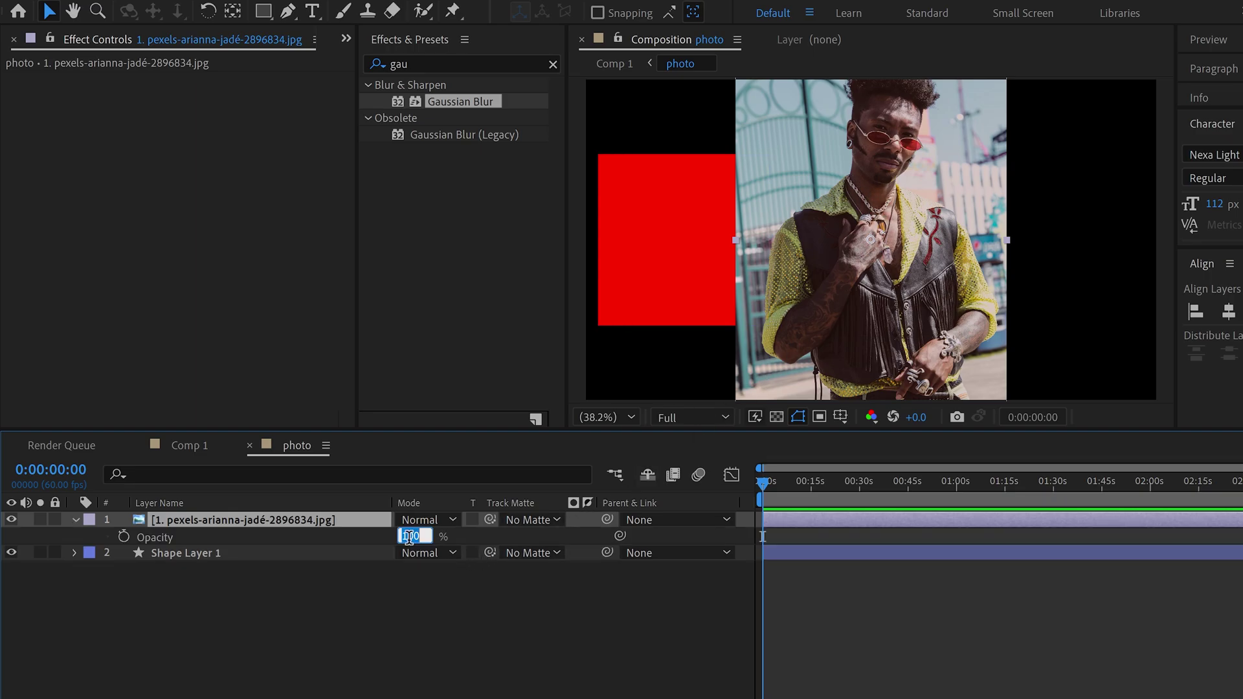
click(455, 589)
click(340, 523)
drag(907, 141, 710, 244)
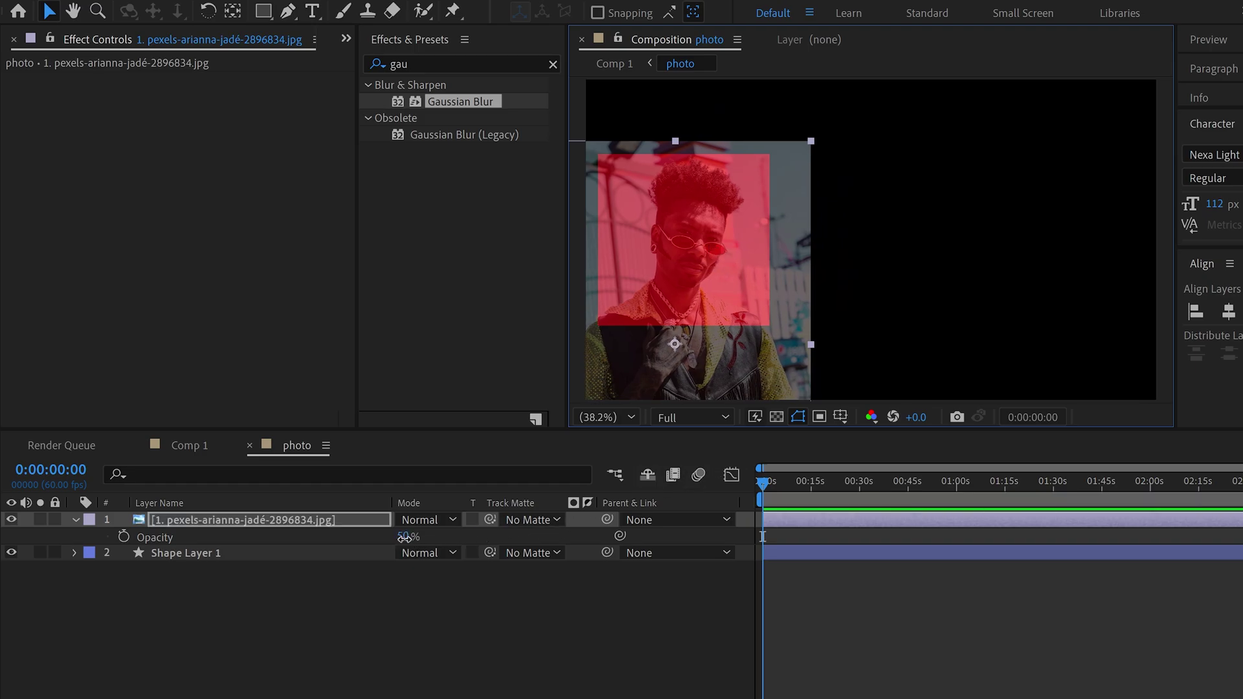
Restore the portrait's opacity to 100% and use the red square layer as its track matte.
drag(404, 538, 496, 532)
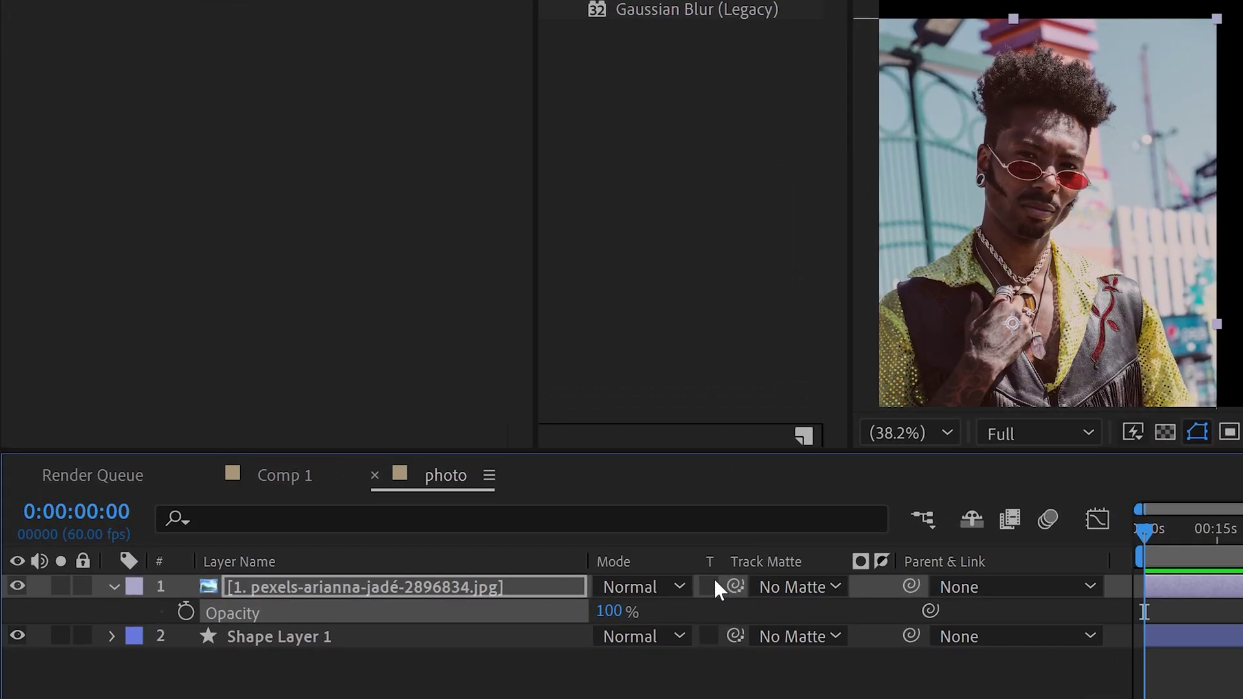
drag(490, 520, 431, 534)
drag(646, 609, 336, 640)
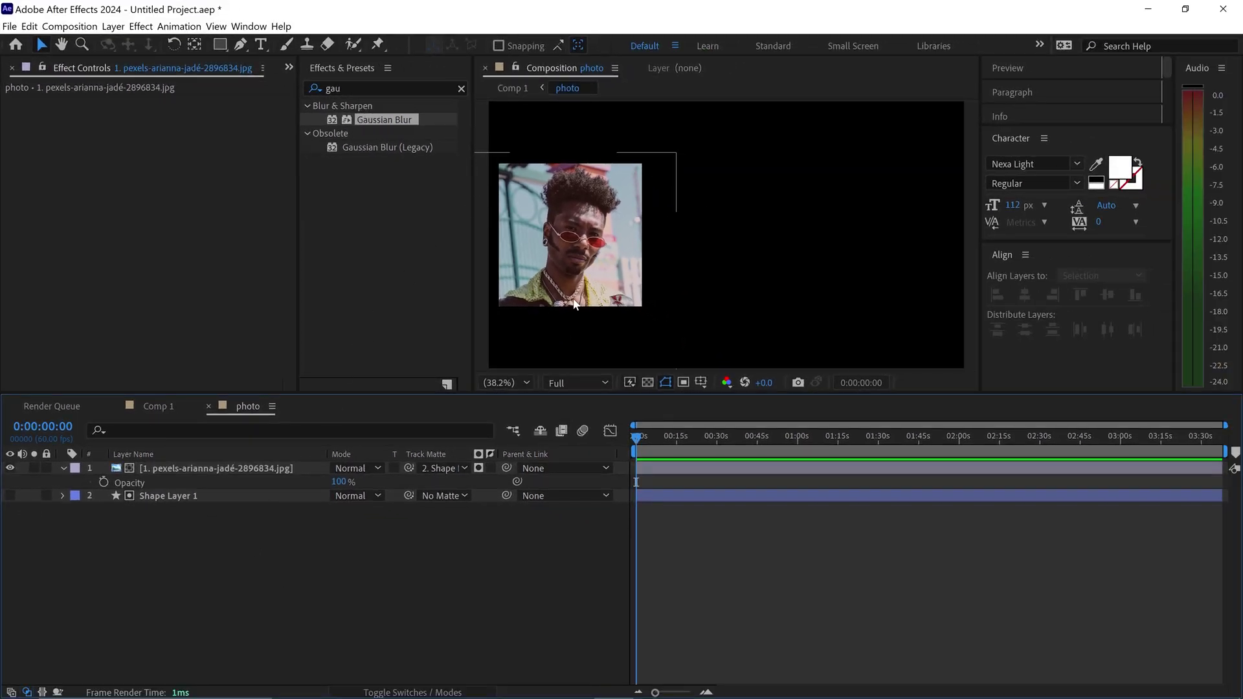
In Comp 1, add a starting rotation keyframe of 0° to the record disc layer at the beginning of the timeline.
click(159, 406)
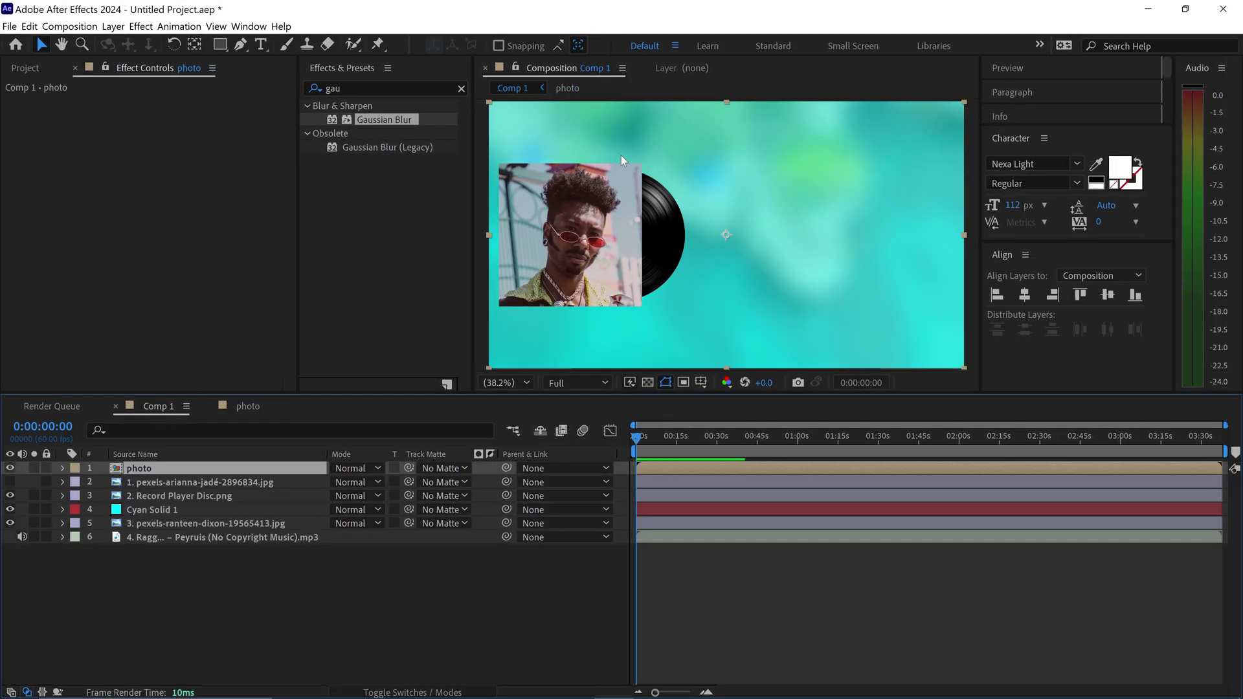
click(647, 102)
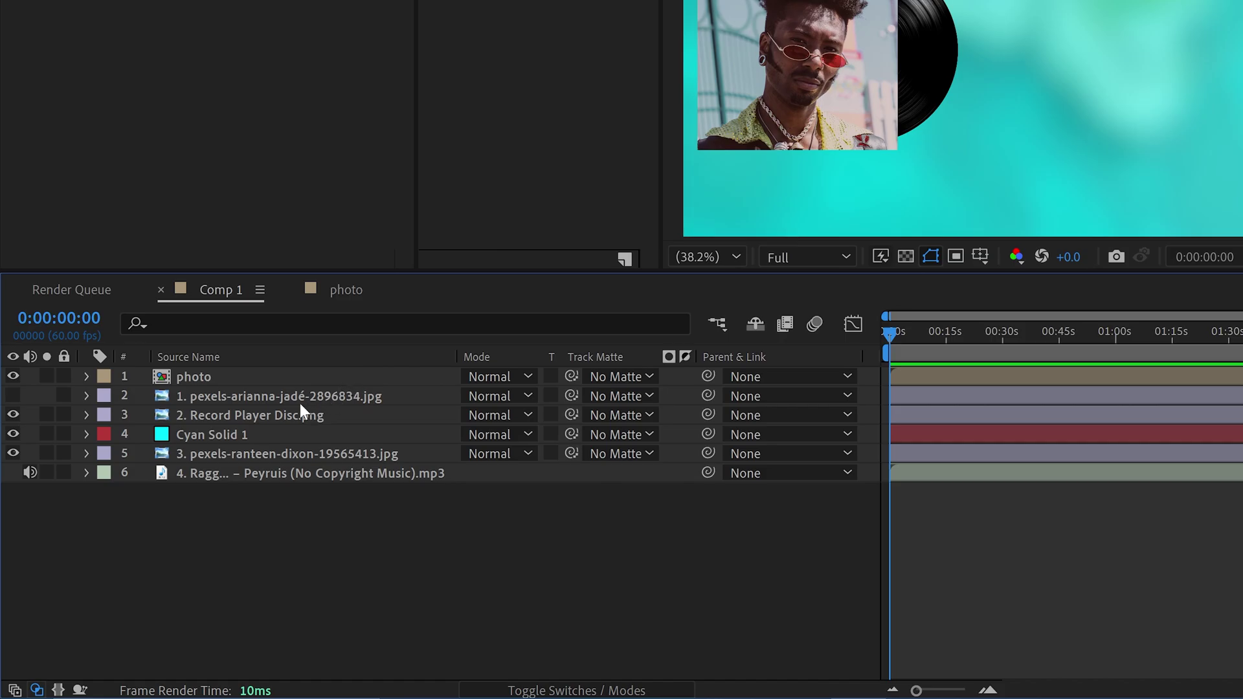
click(260, 413)
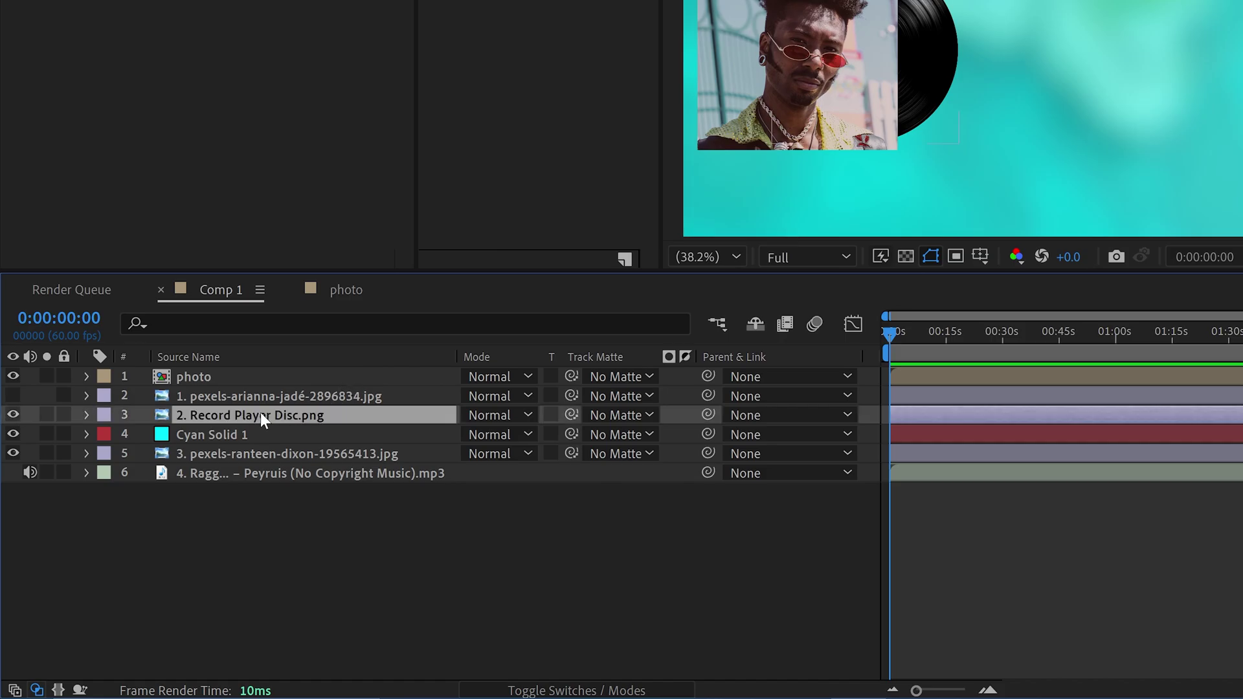
key(r)
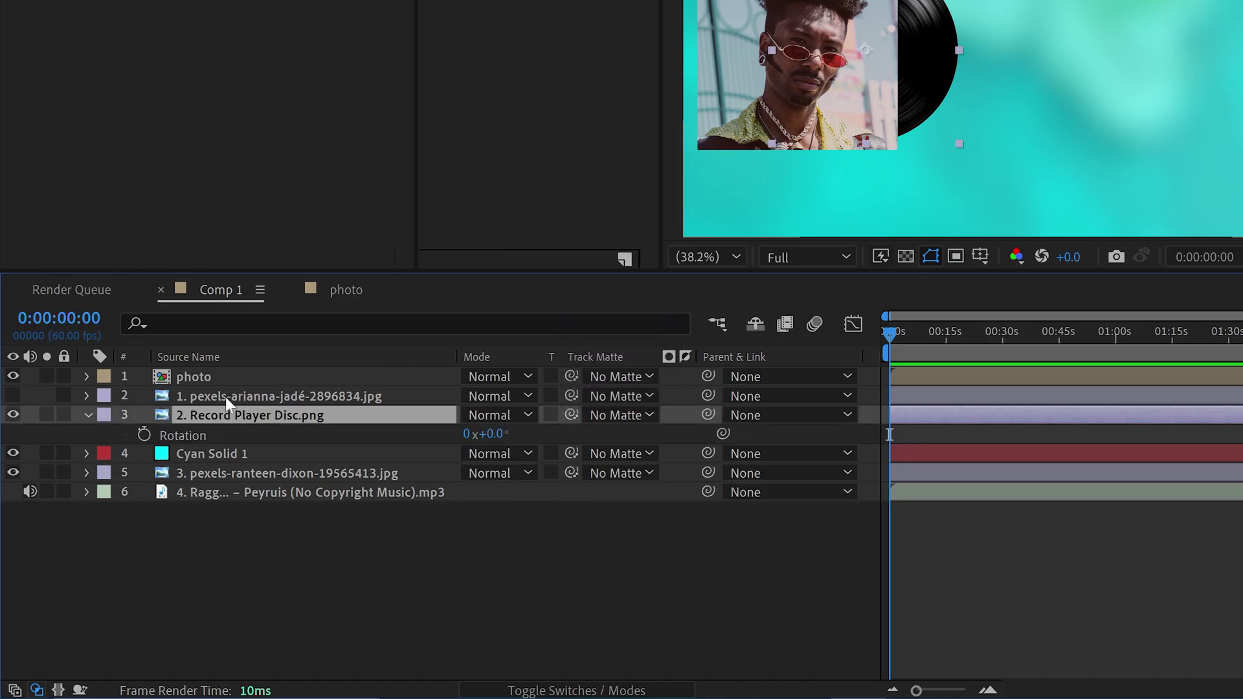
click(144, 433)
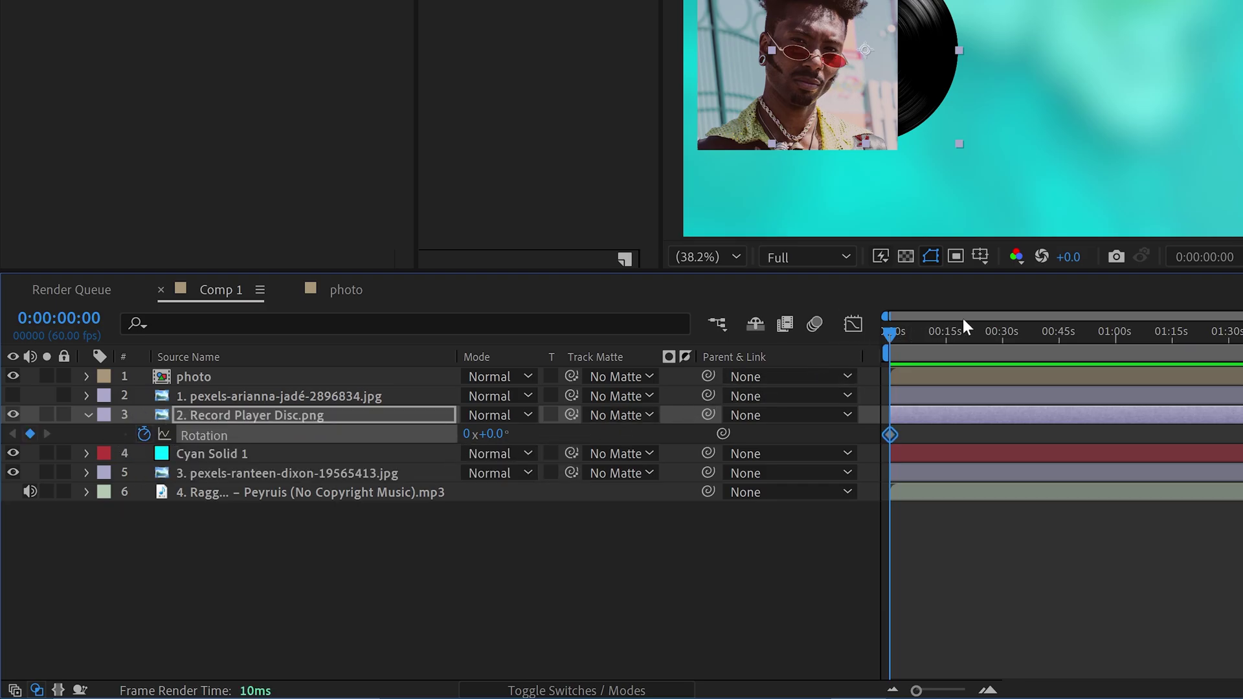
Keyframe the record disc's rotation to 360° at 0:00:29:46 and scrub around that point to check the spin.
click(1002, 334)
click(487, 434)
text(360)
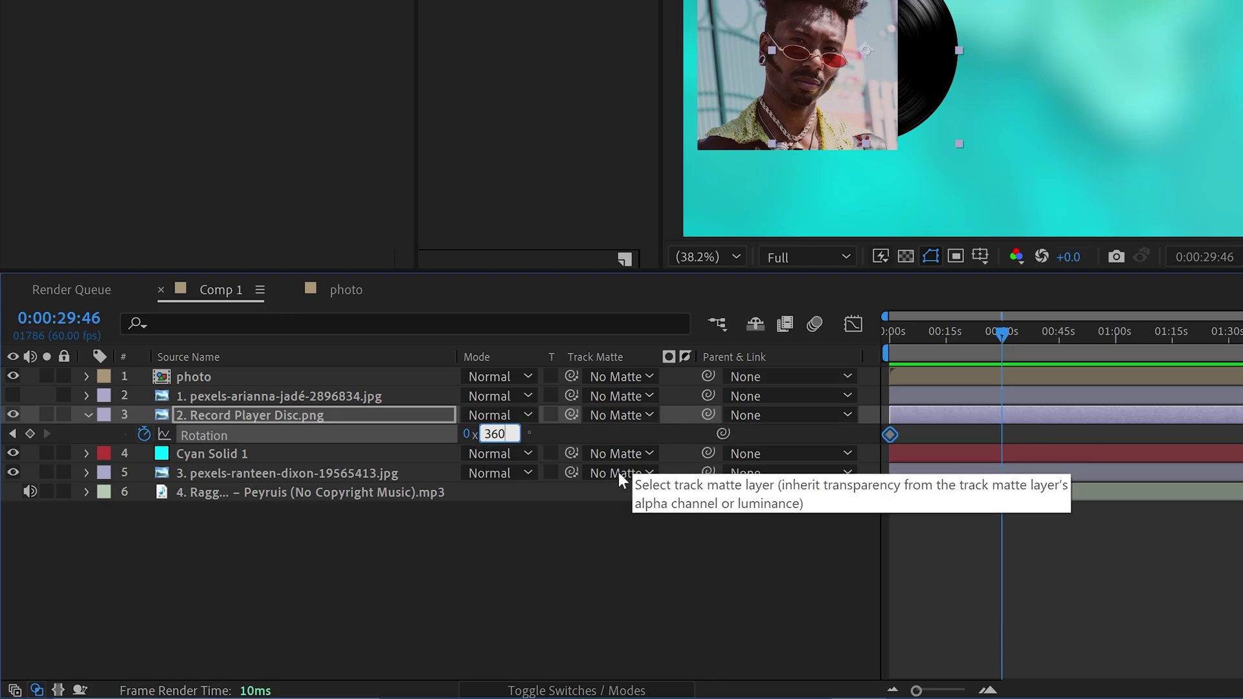
key(Return)
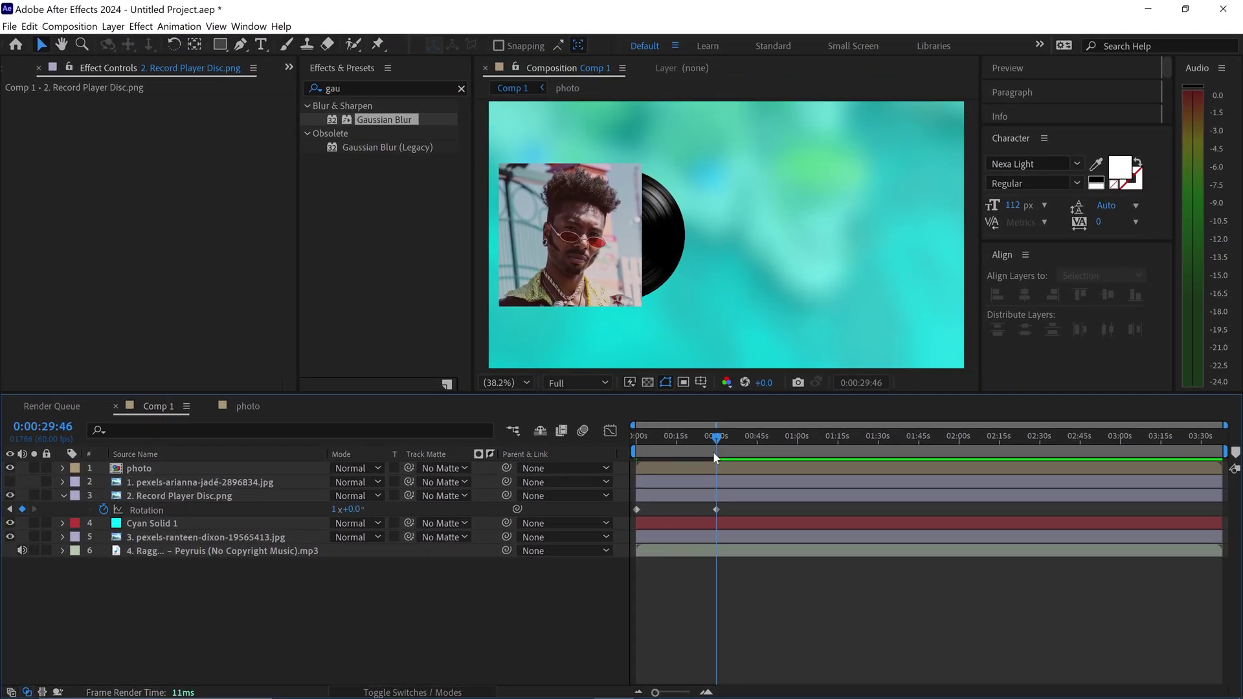
drag(929, 360, 916, 358)
drag(707, 435, 729, 495)
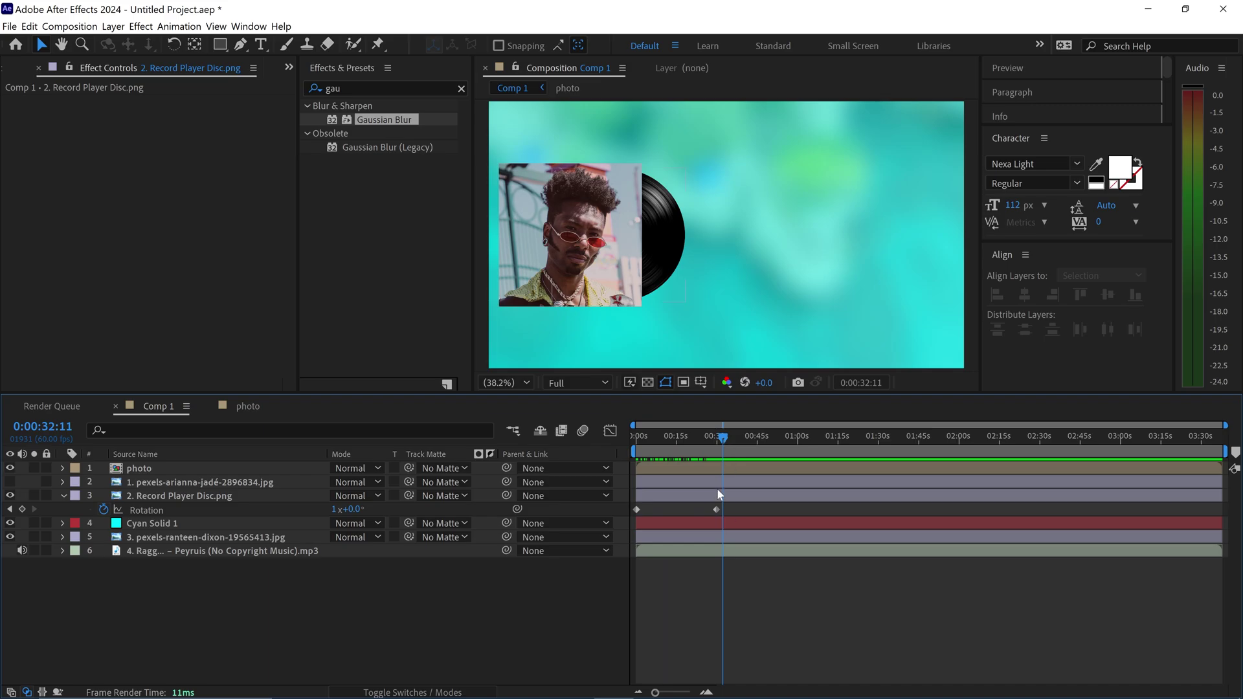
mouse_move(724, 441)
mouse_down()
mouse_move(689, 441)
mouse_move(703, 439)
mouse_up()
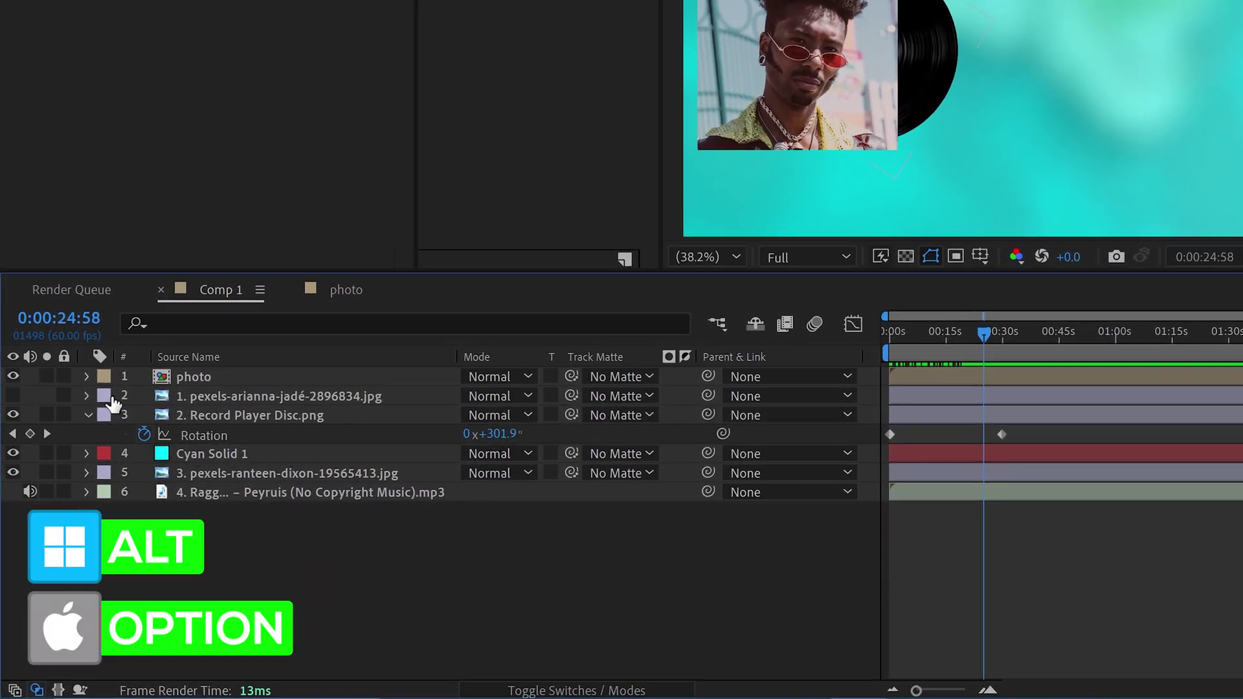
Add a loopOut() expression to the record disc's rotation, check the looping spin, and return to the start of the timeline.
alt+click(146, 430)
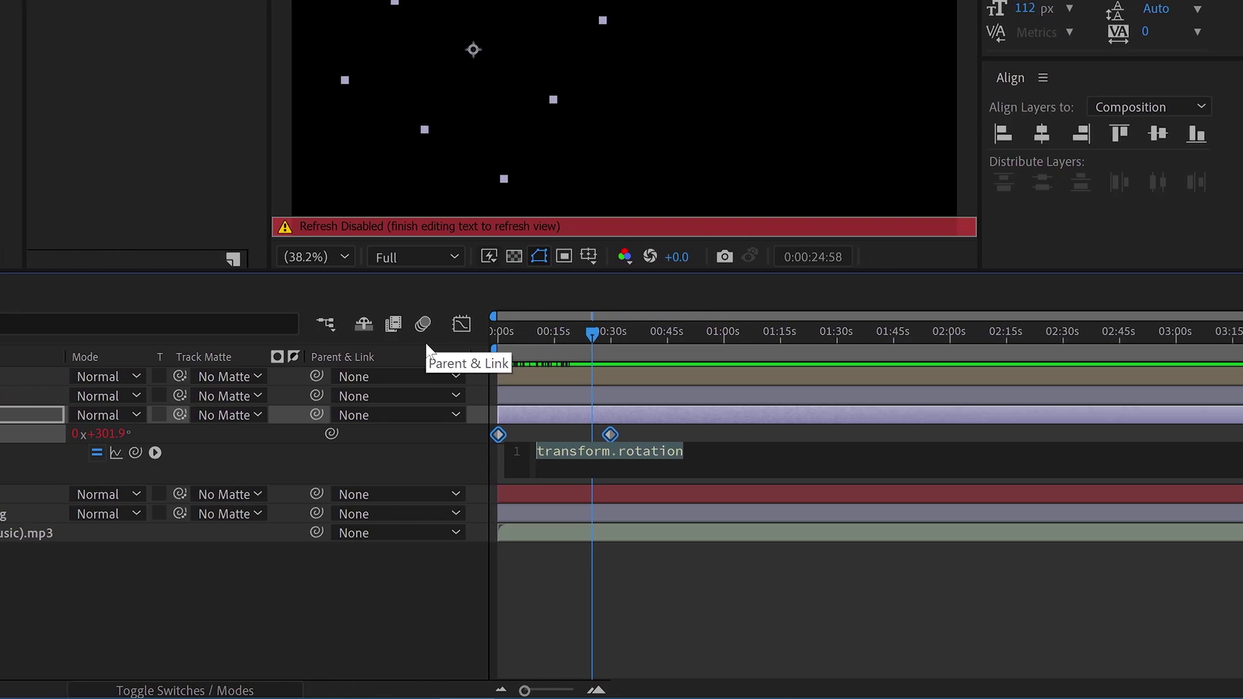
text(loopout)
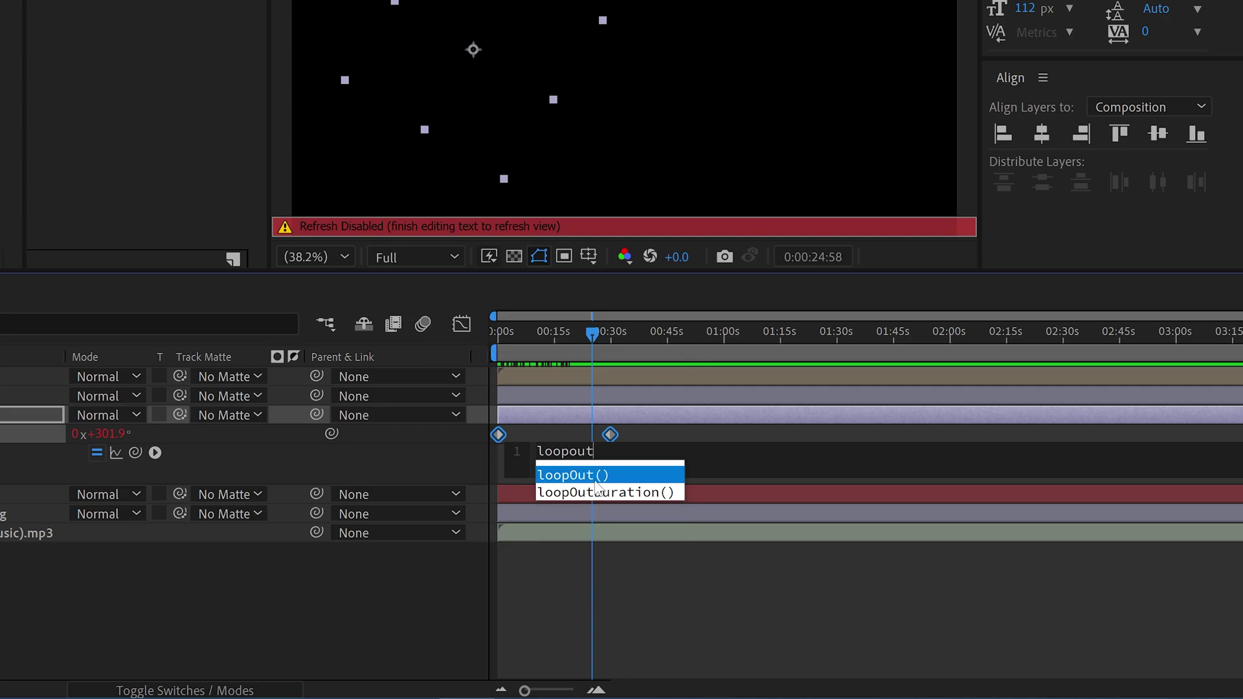
click(599, 478)
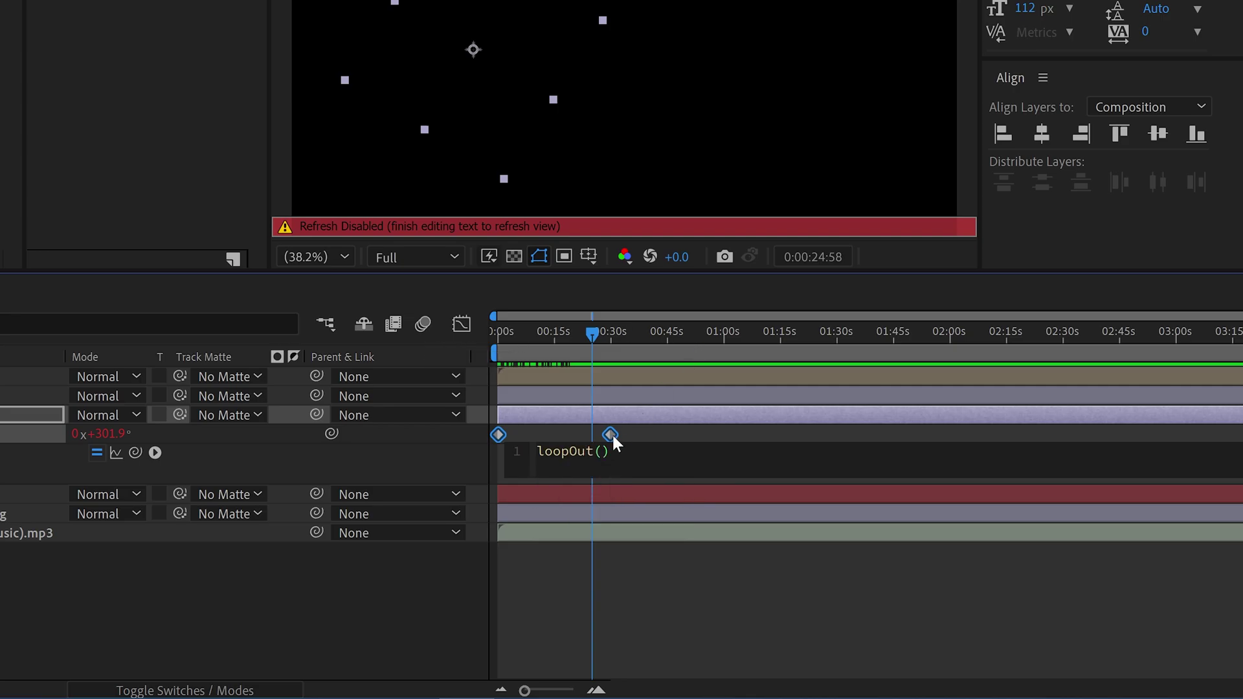
click(623, 564)
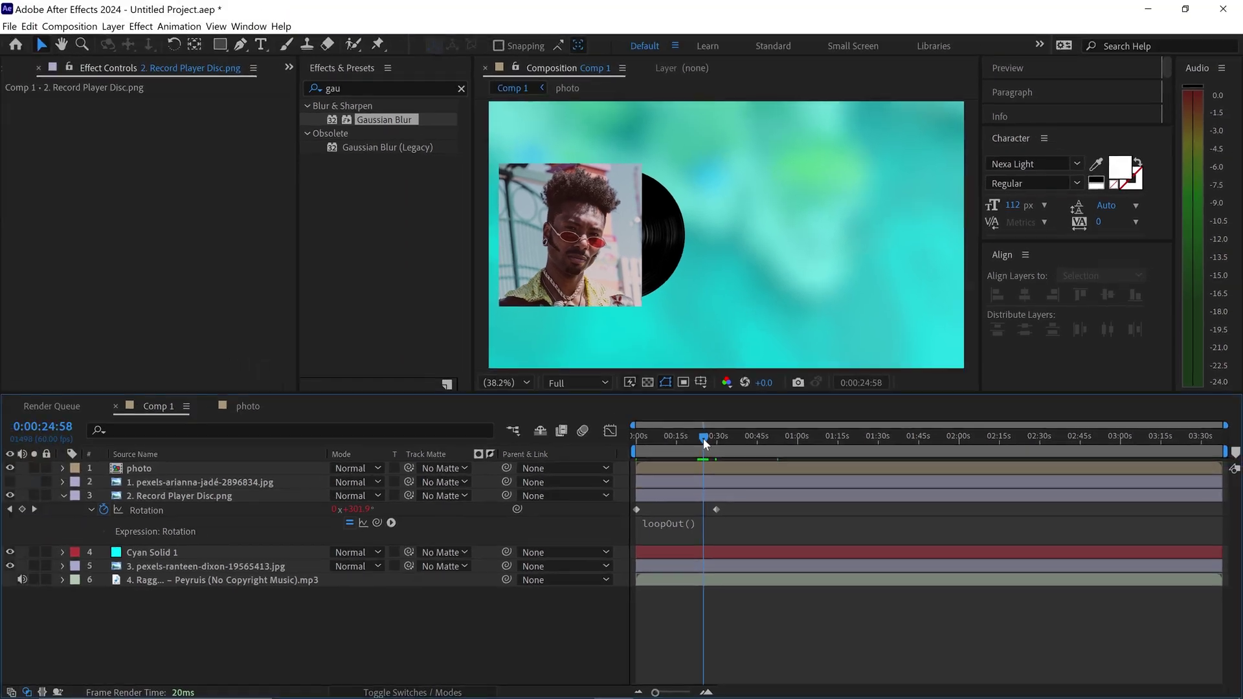
drag(615, 355, 738, 359)
drag(791, 441, 636, 443)
key(u)
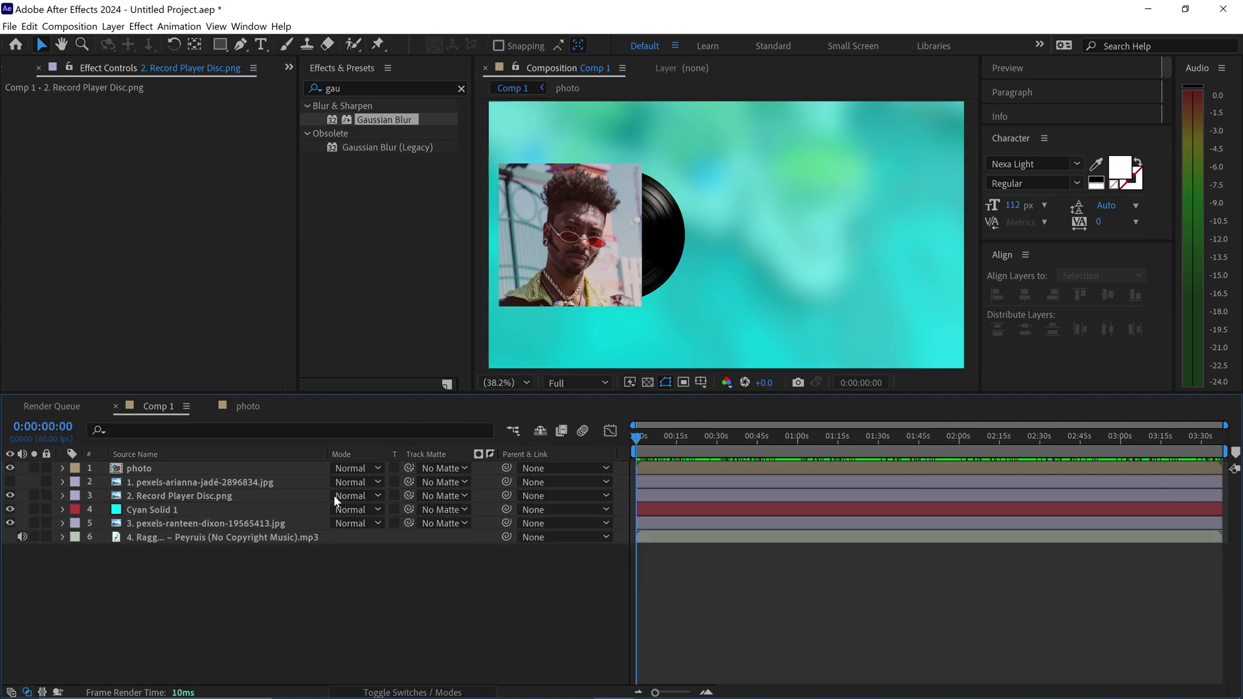
Create a 3840 x 2160 px solid named "audio spectrum" with the black color 000000.
right_click(254, 563)
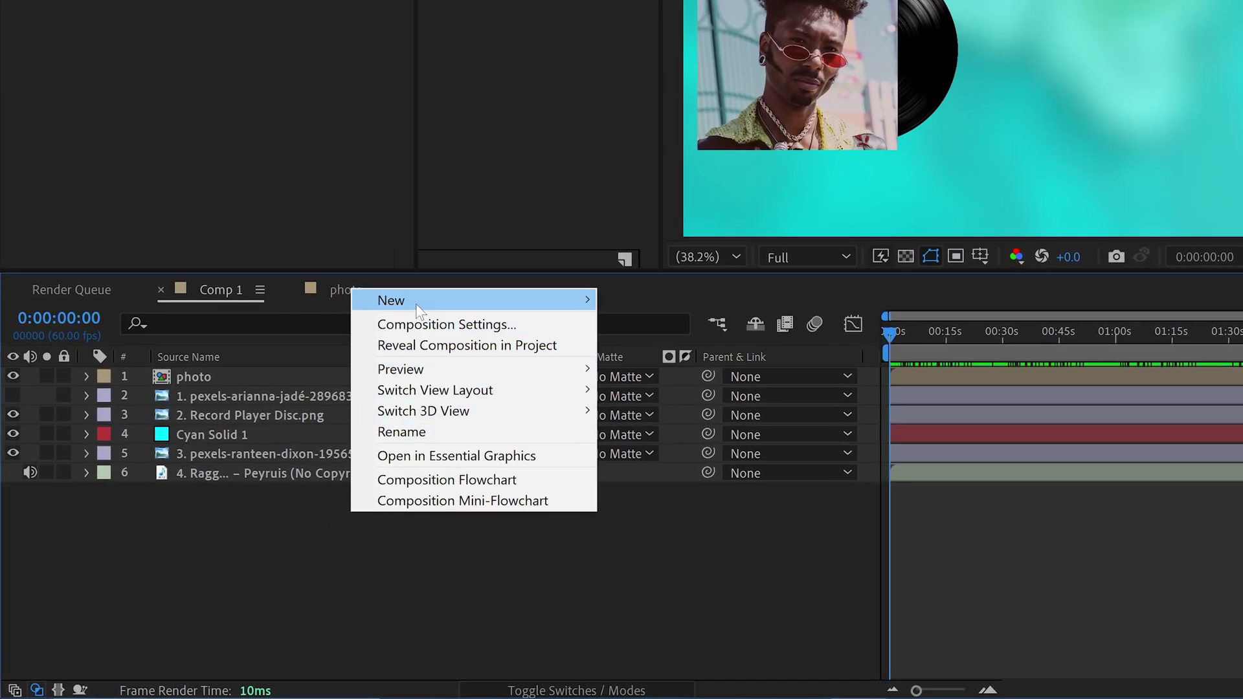
mouse_move(418, 302)
click(669, 348)
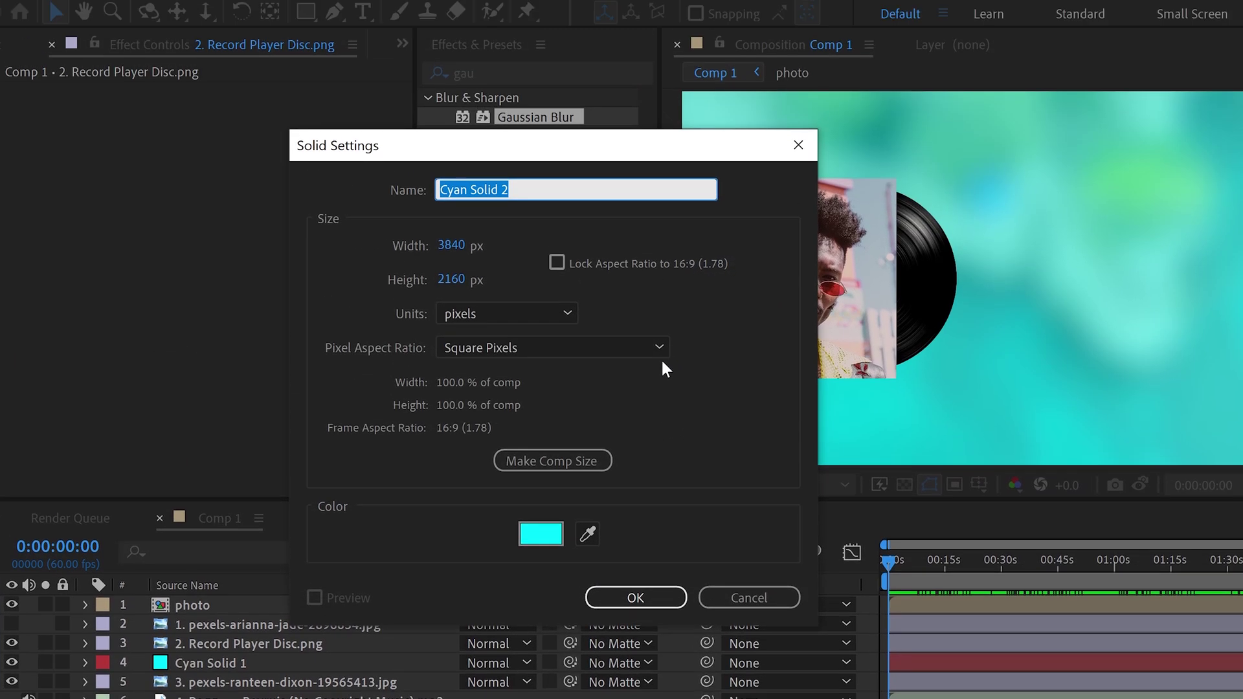
text(audio spectrum)
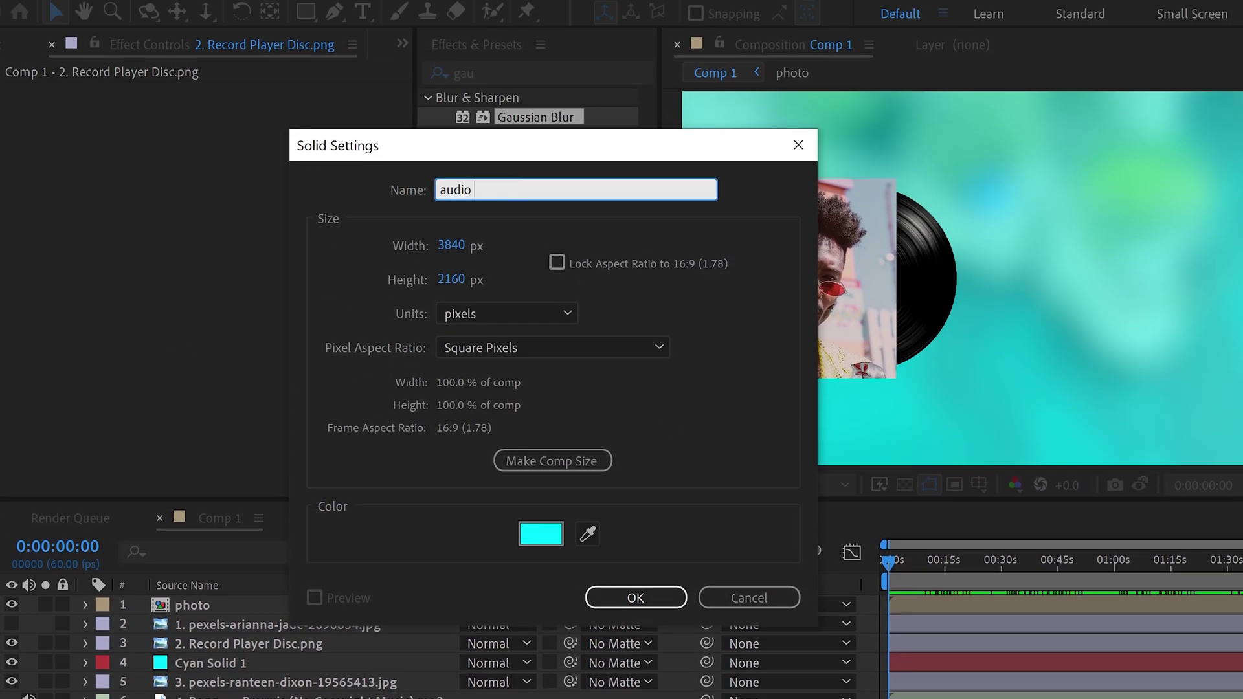
click(540, 533)
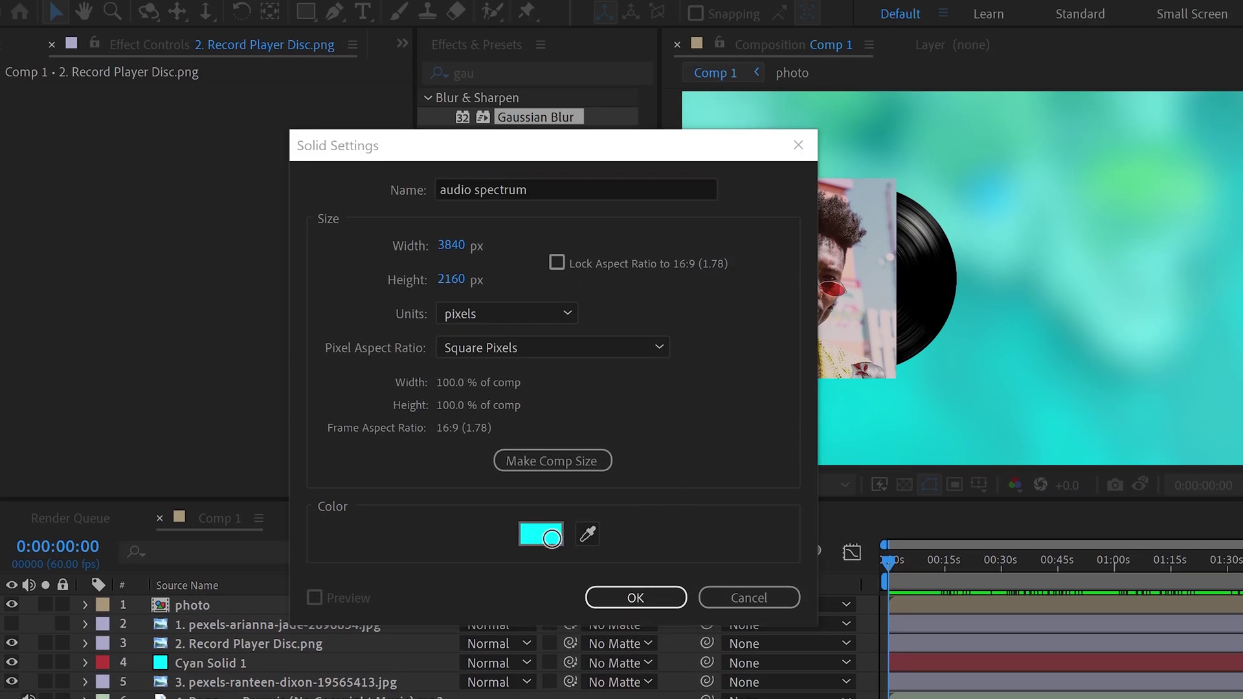
click(301, 603)
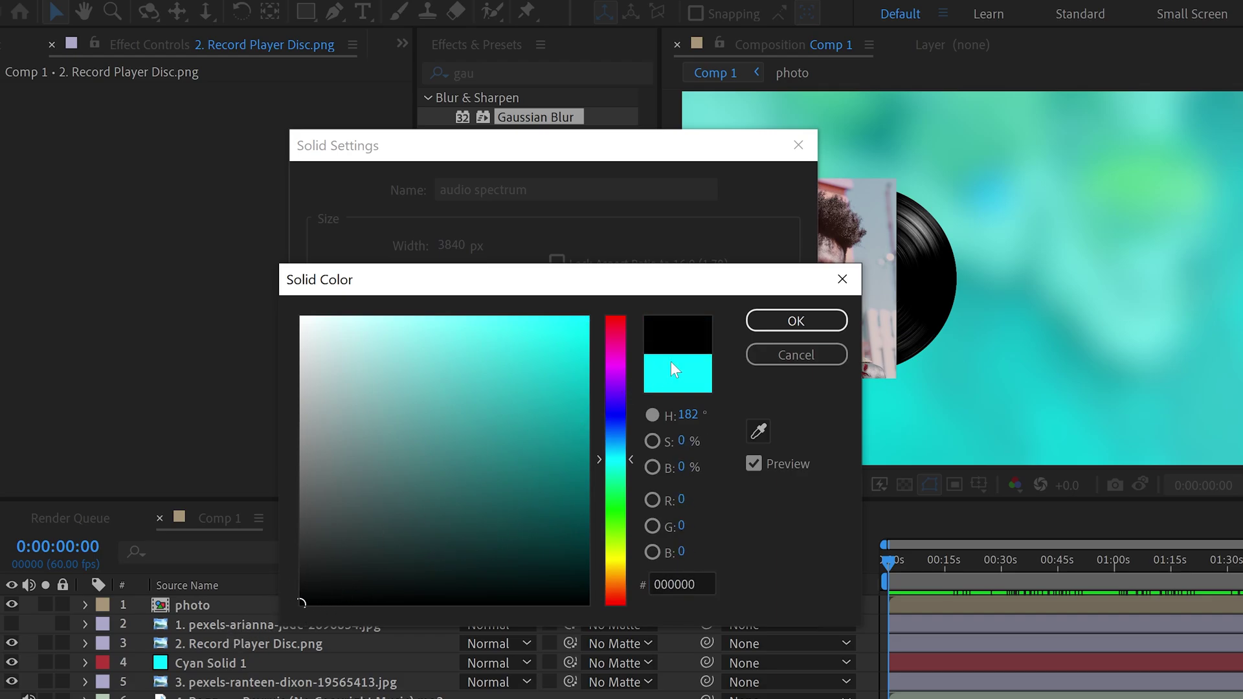
click(782, 319)
click(635, 597)
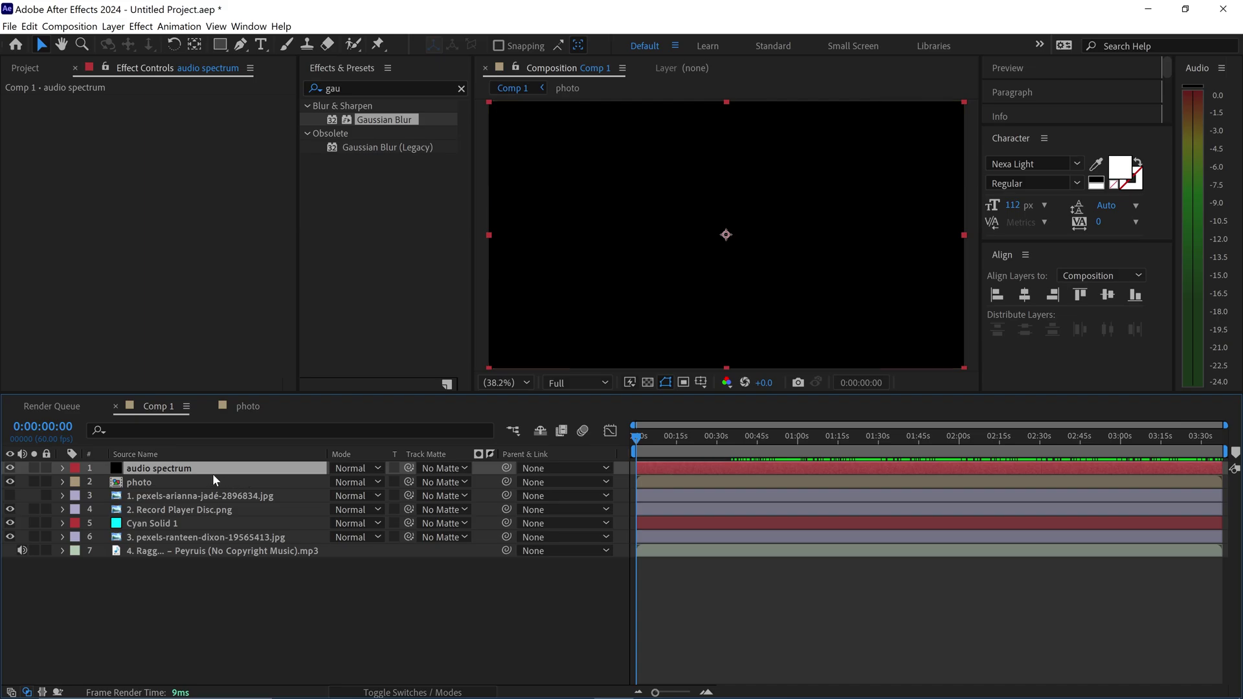
Place the audio spectrum solid directly below the record disc layer and apply the Audio Spectrum effect to it.
drag(187, 468, 200, 516)
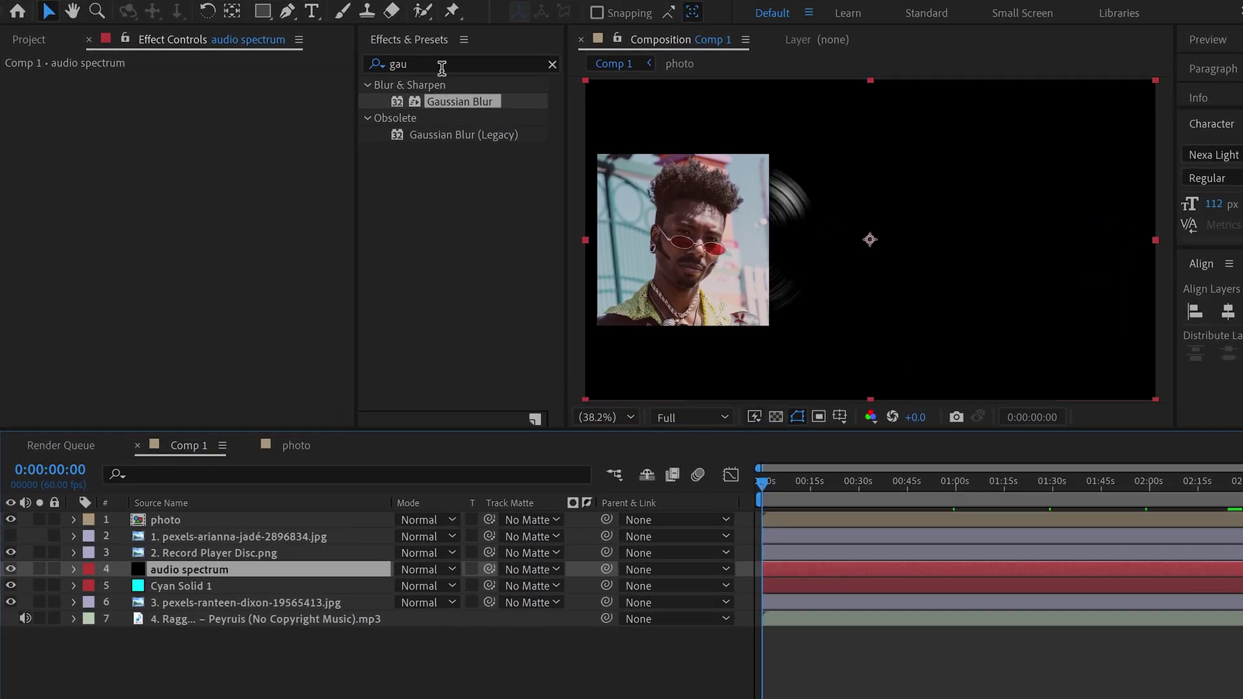
click(302, 92)
text(audio)
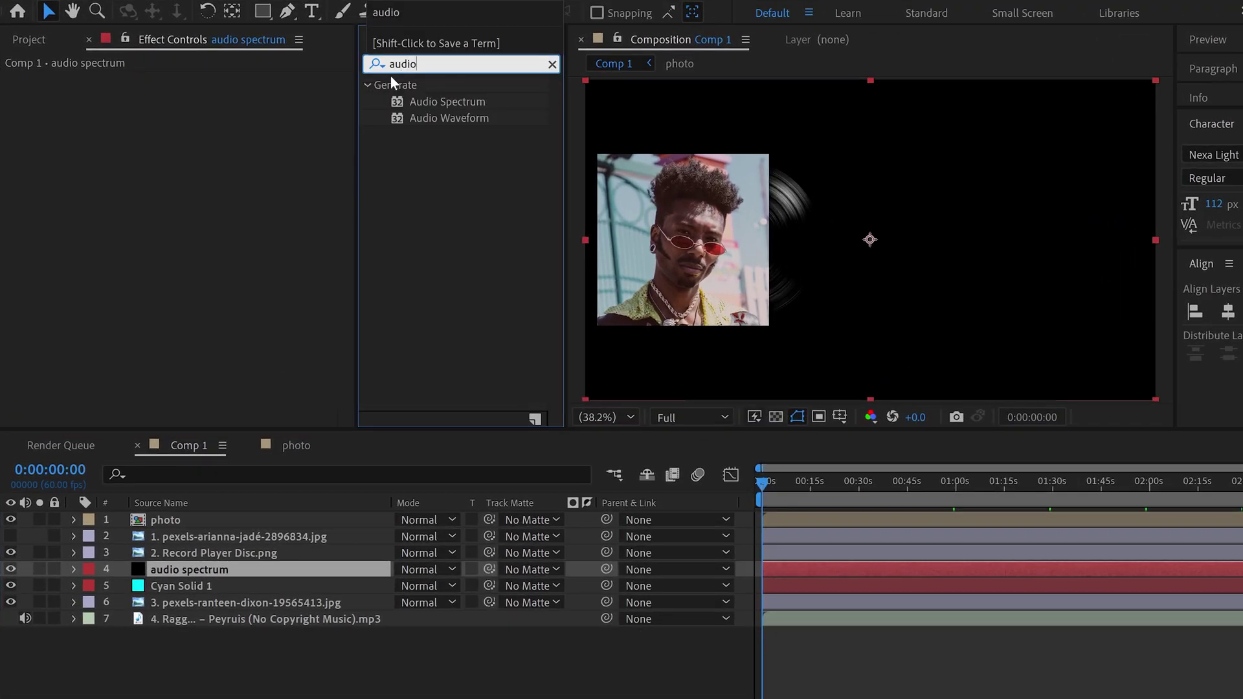
drag(427, 101, 270, 570)
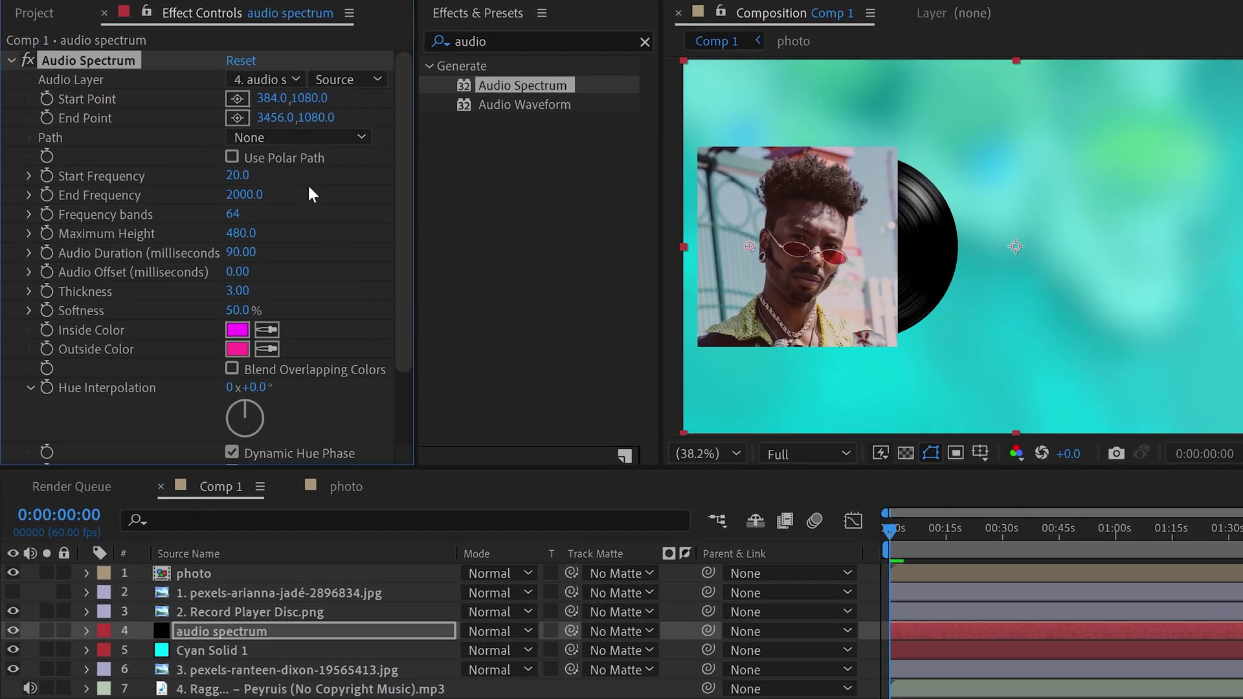
Set the Audio Spectrum's audio layer to the Ragga Groove mp3 and make both its inside and outside colors white, FFFFFF.
click(253, 79)
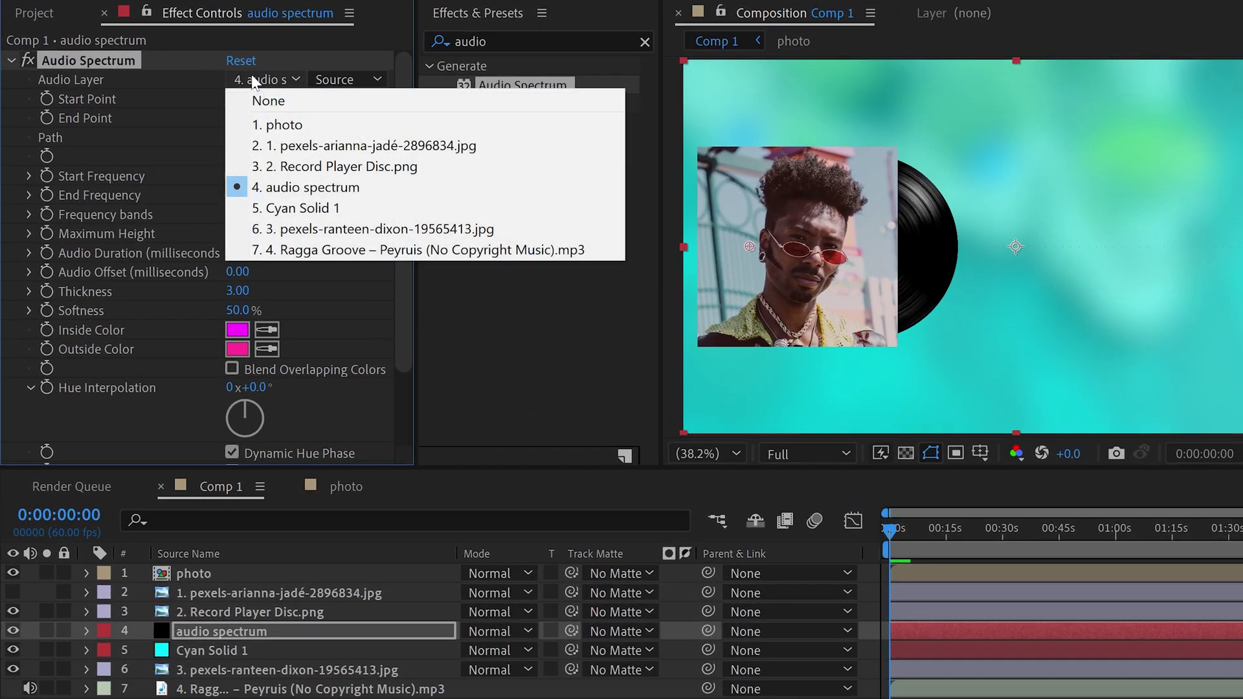
click(309, 249)
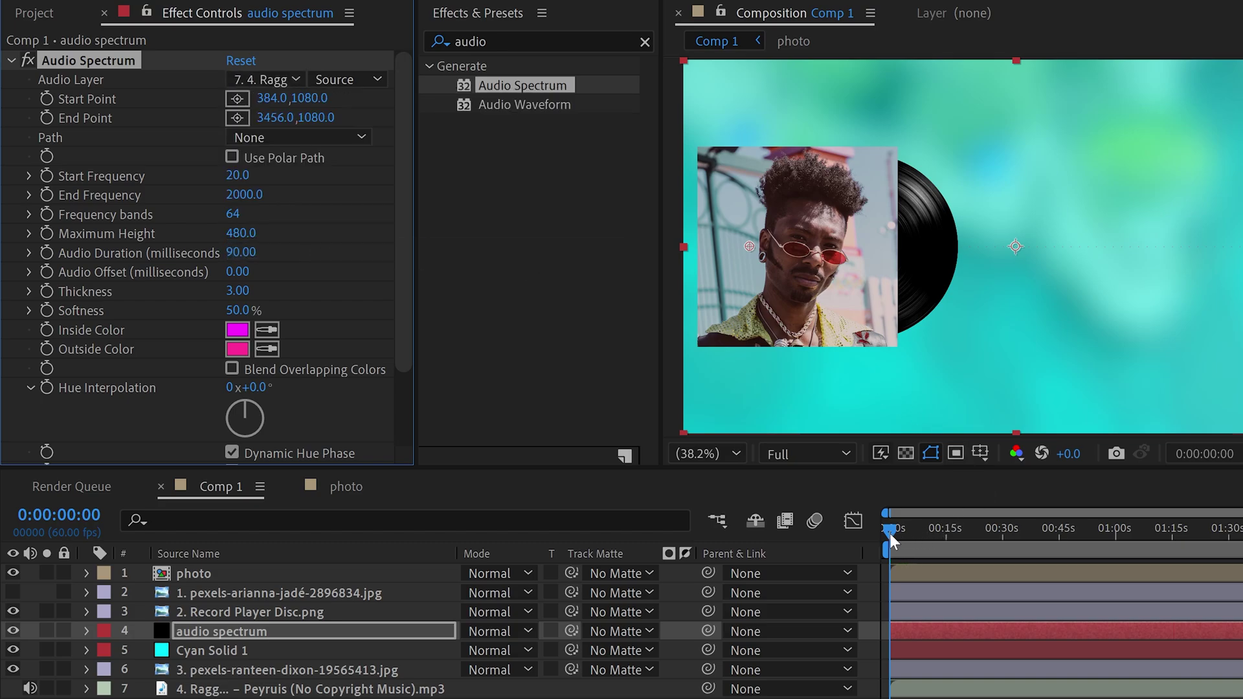
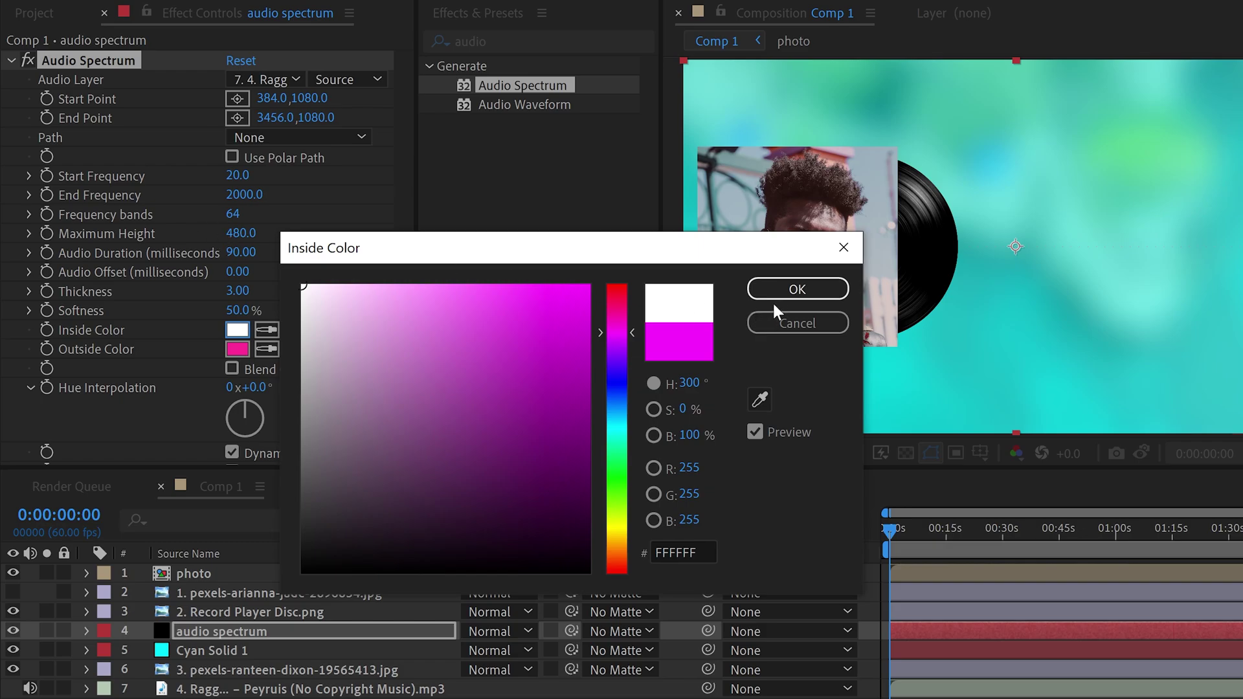
click(774, 295)
click(245, 351)
text(ffffff)
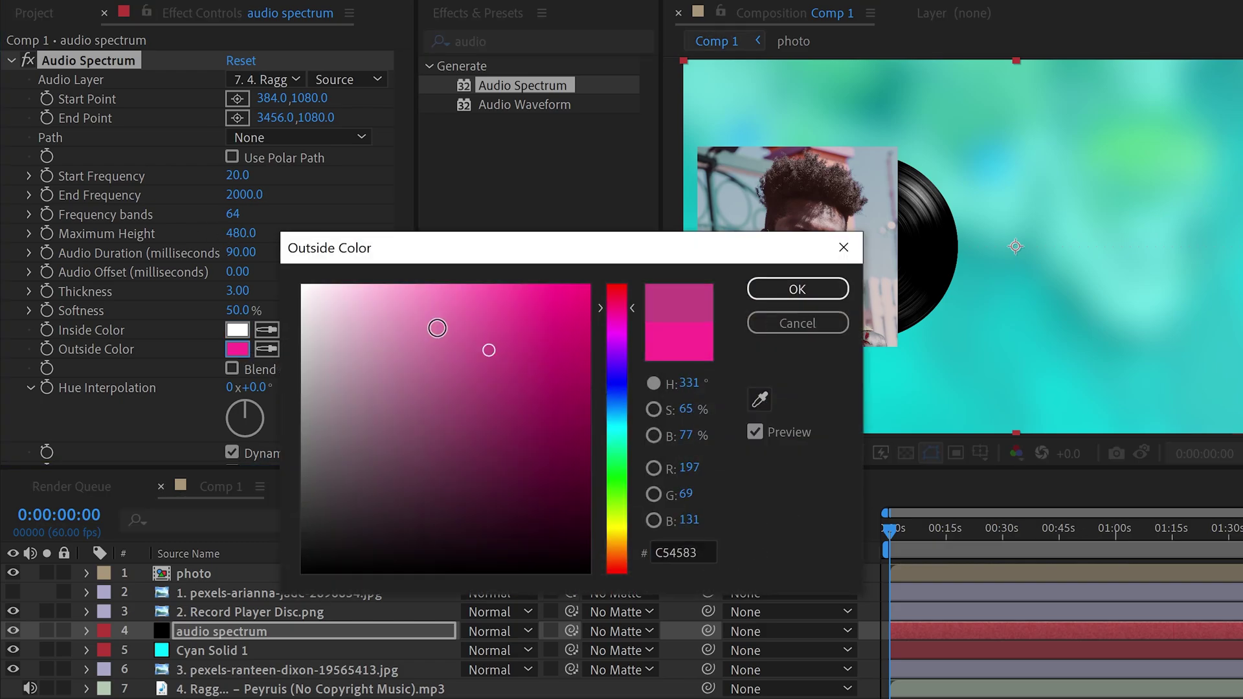
key(Return)
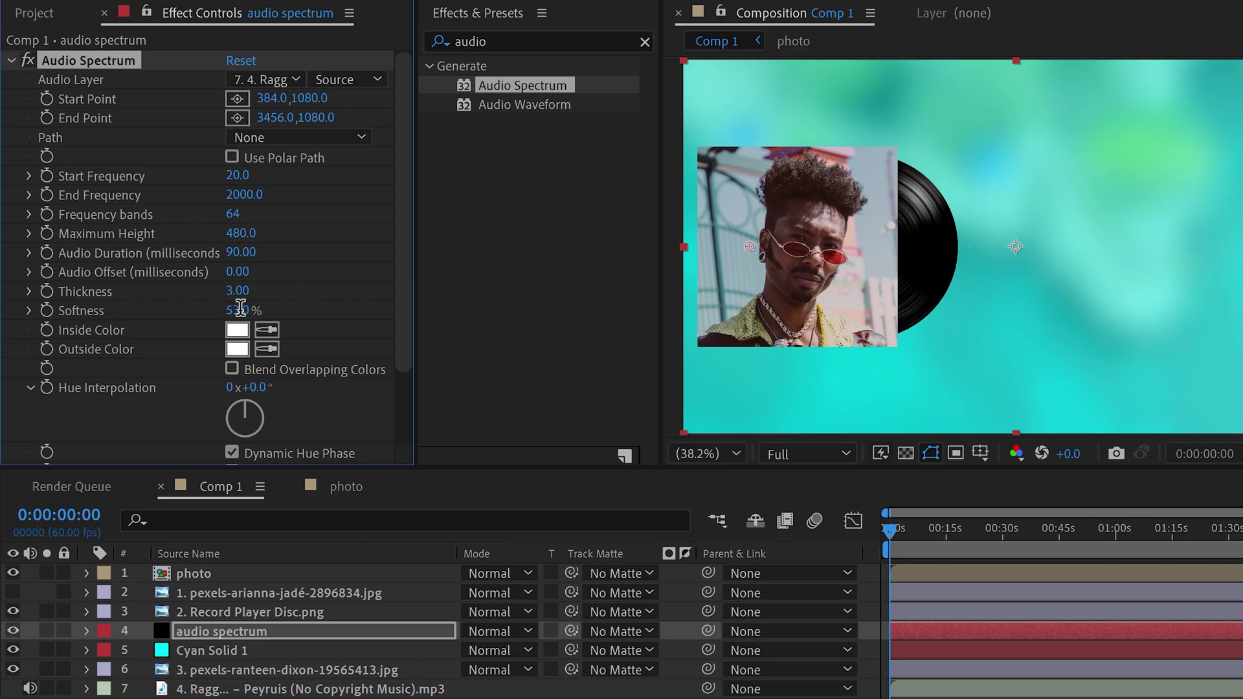
Set the Audio Spectrum's softness to 0% and its thickness to 5.
click(240, 309)
text(0)
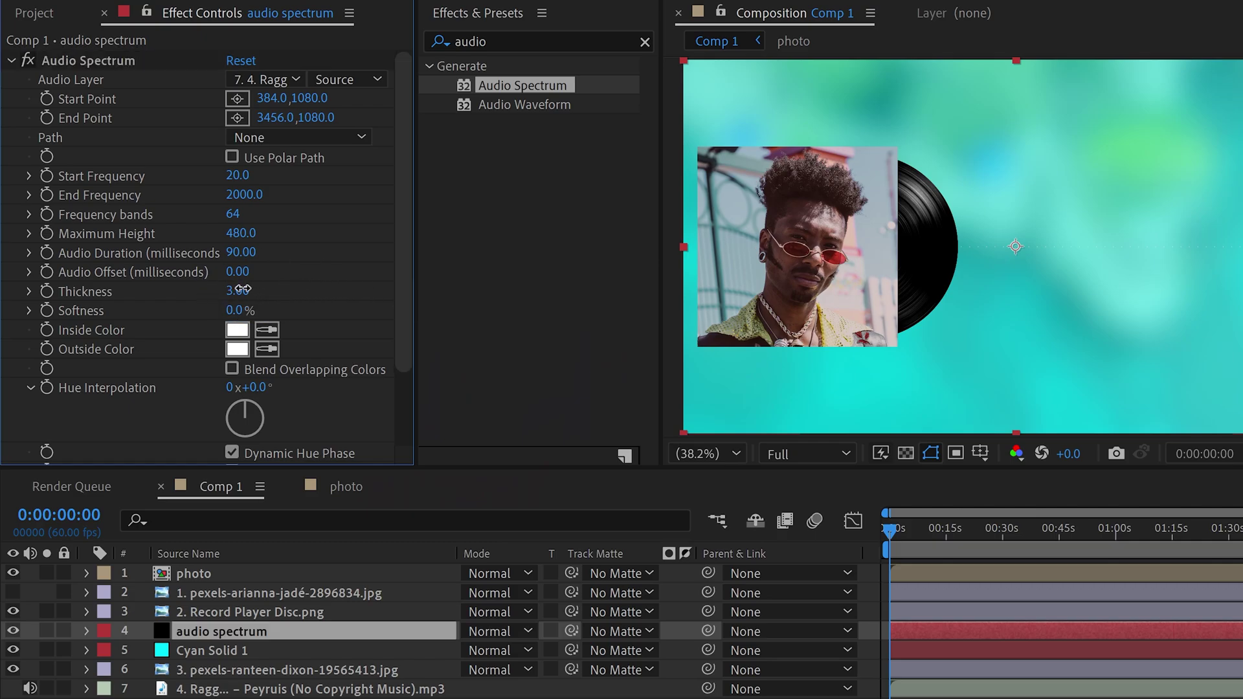
click(238, 291)
key(Return)
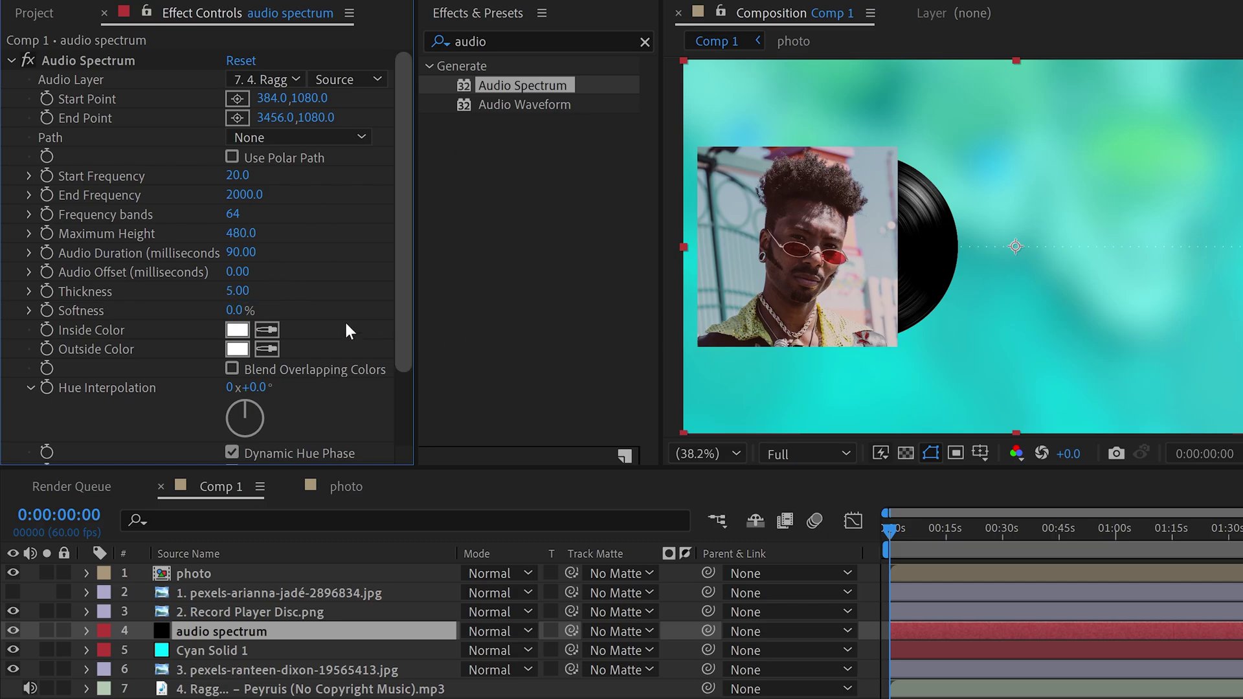
Set the Audio Spectrum's frequency bands to 2000 and its maximum height to 2000.
click(231, 214)
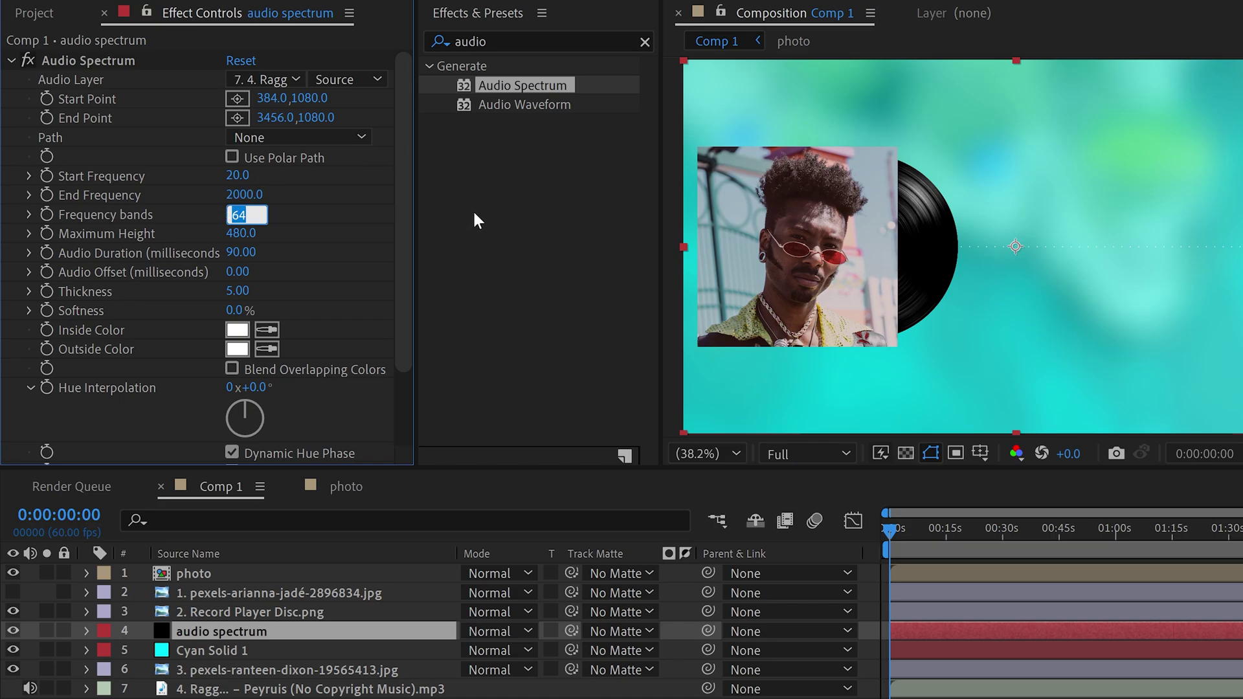
text(2000)
key(Return)
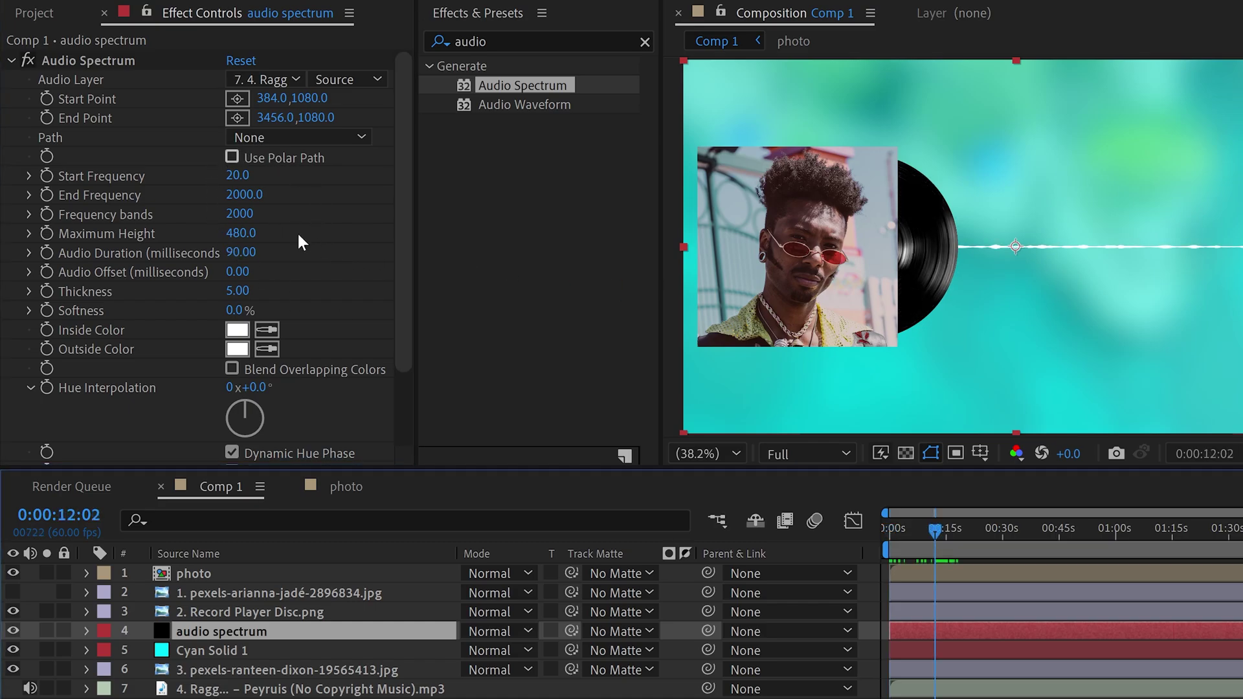
click(241, 233)
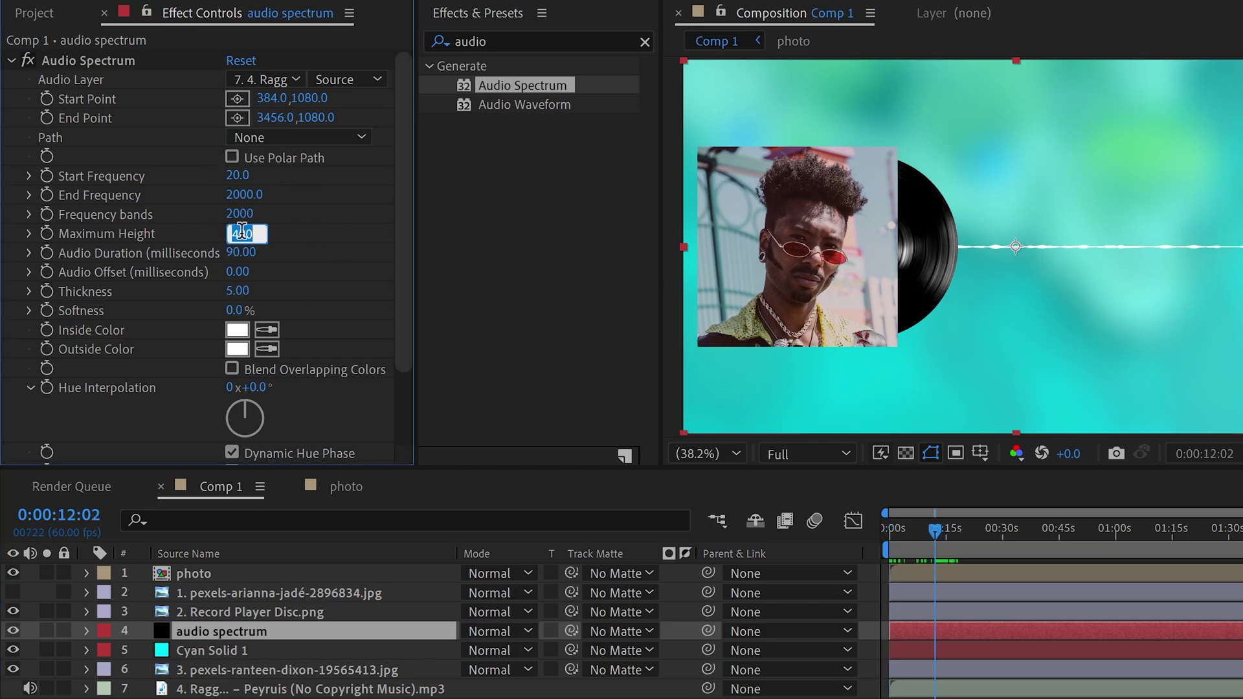
text(482000)
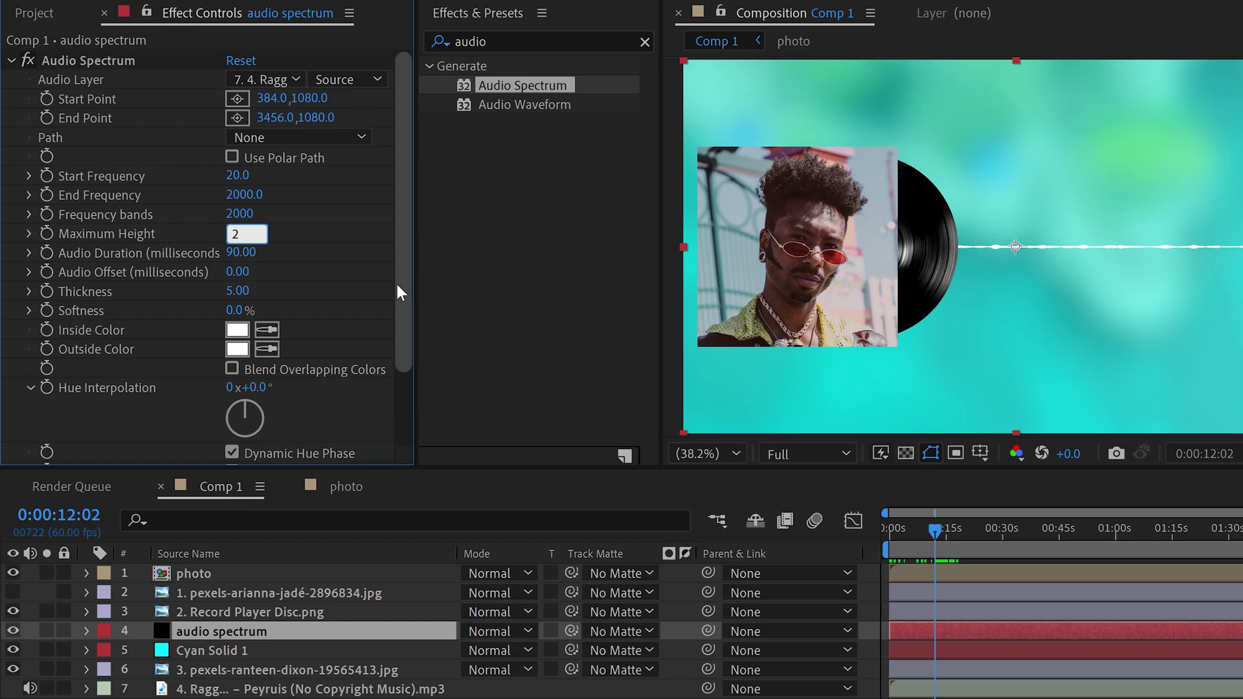
key(Return)
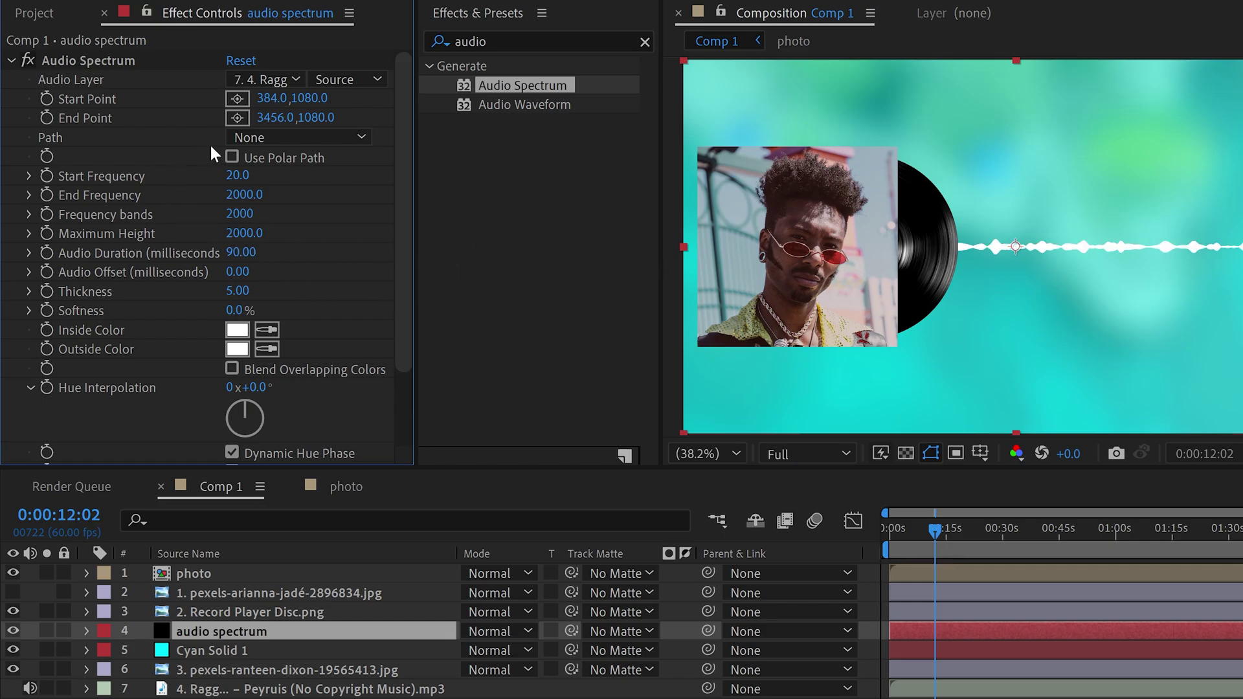
Set the Audio Spectrum's end frequency to 211 and scrub to about 0:00:27:58 to check the waveform.
click(261, 197)
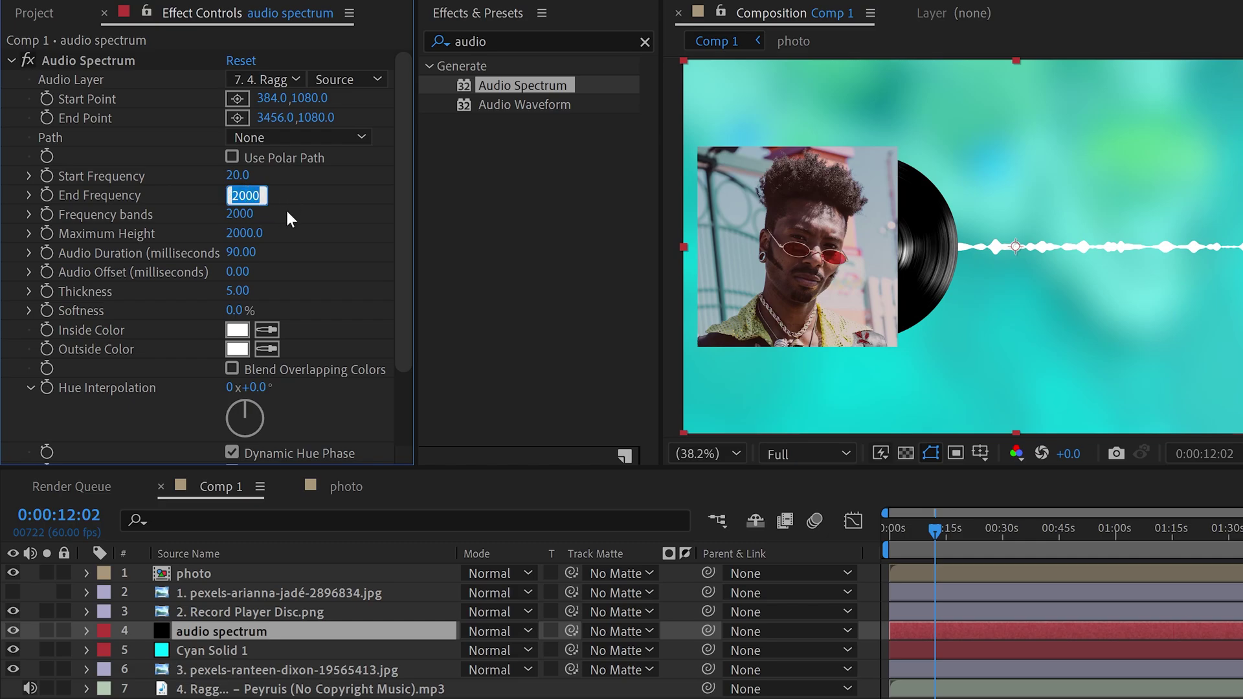
text(211)
key(Return)
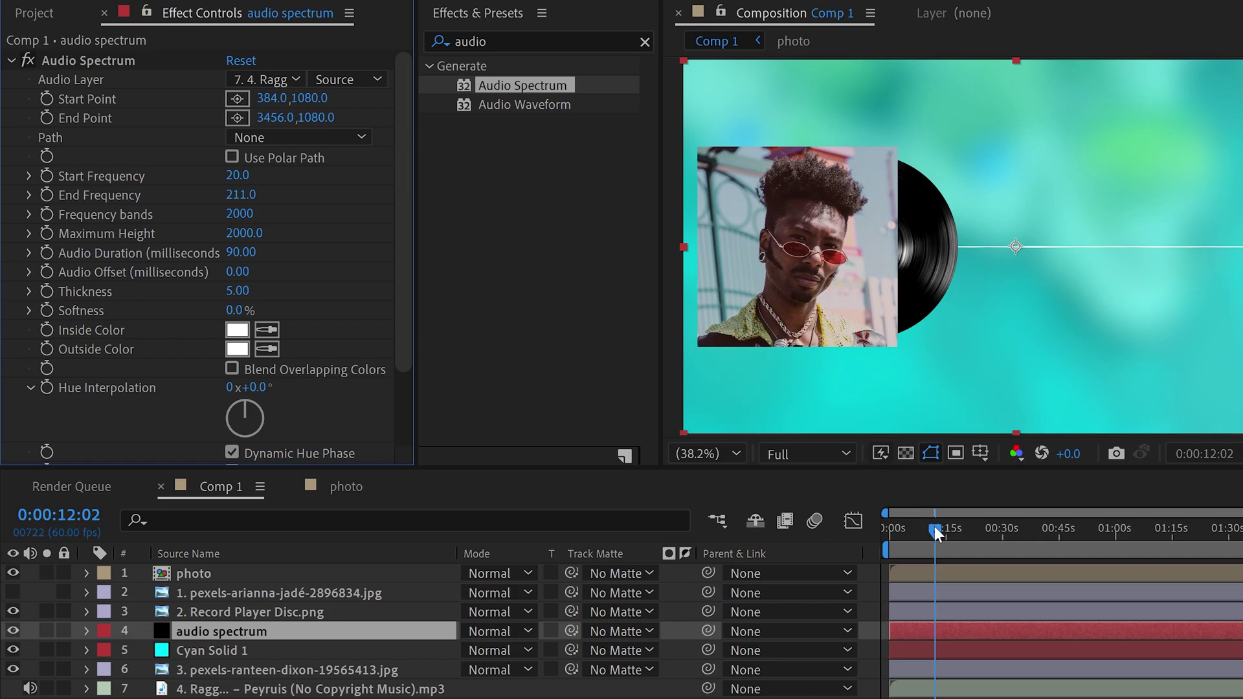
drag(941, 526, 995, 538)
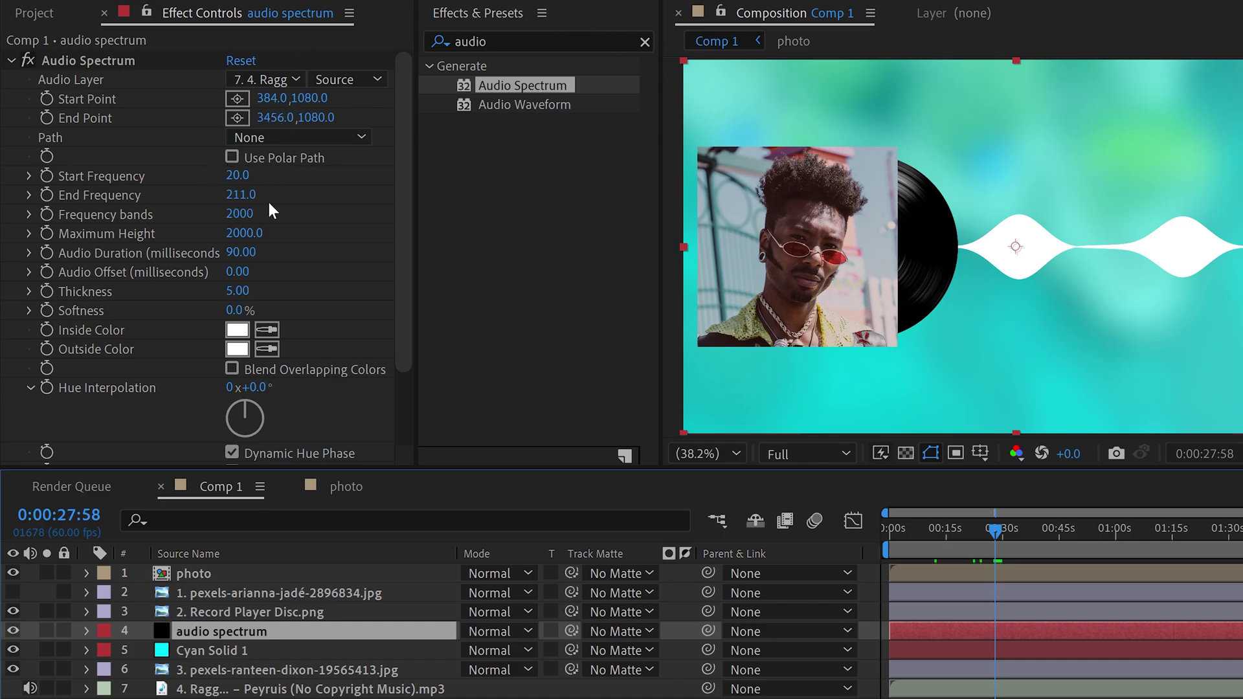
Limit the Audio Spectrum to Side A and set its audio duration to 120 milliseconds.
drag(399, 227, 402, 331)
click(345, 416)
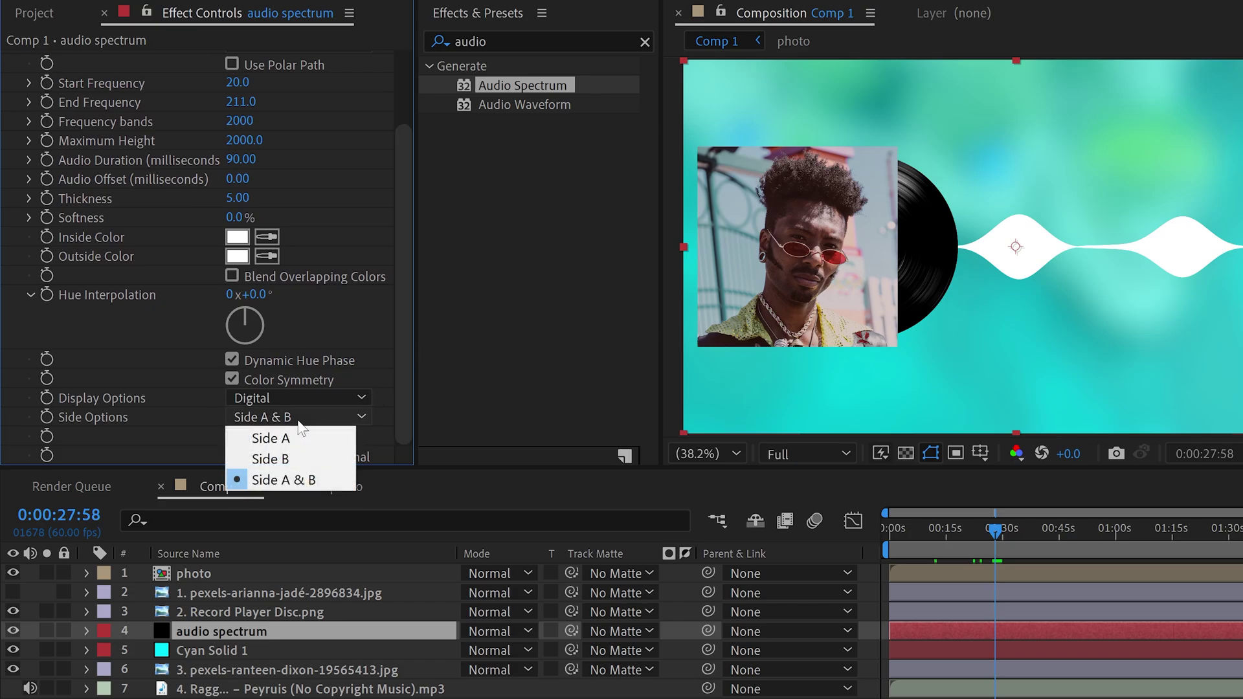
click(286, 445)
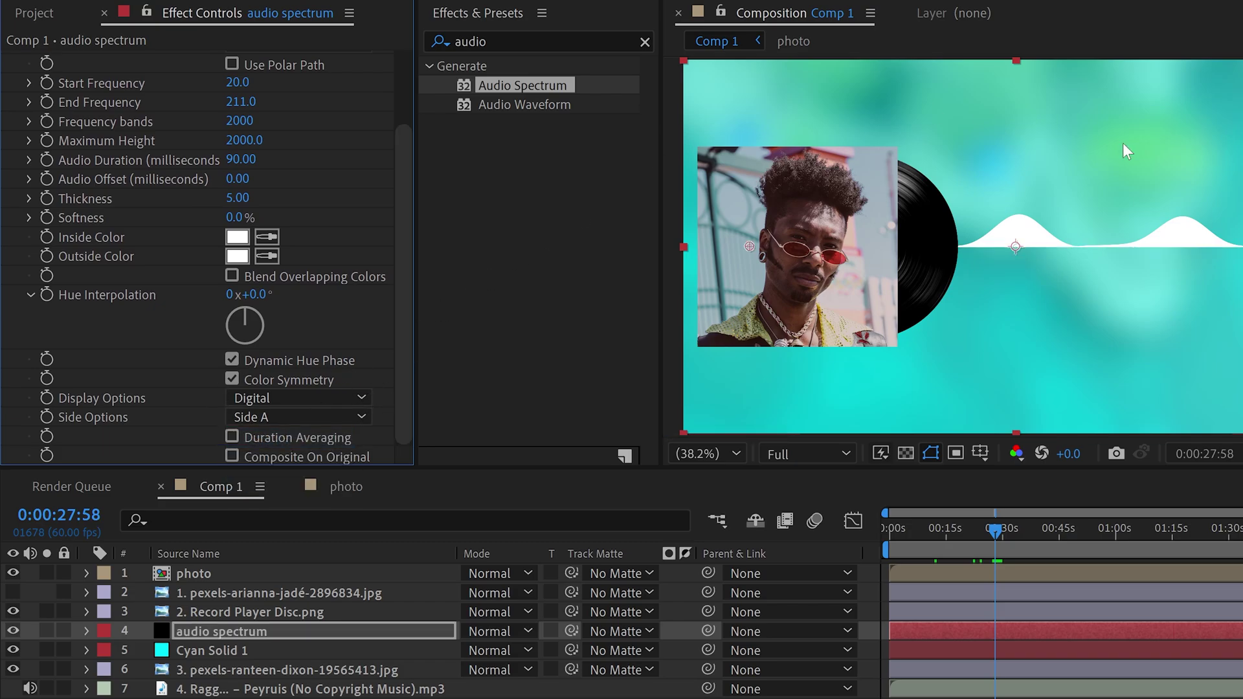
drag(402, 266, 406, 184)
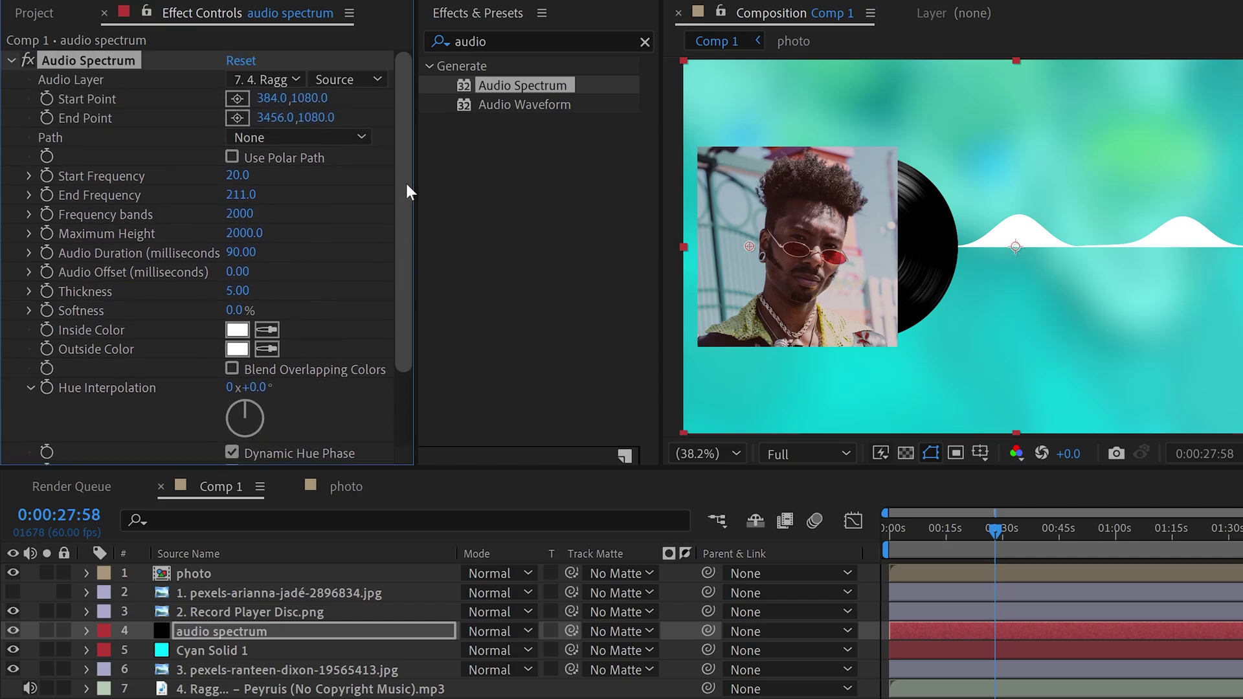
click(249, 254)
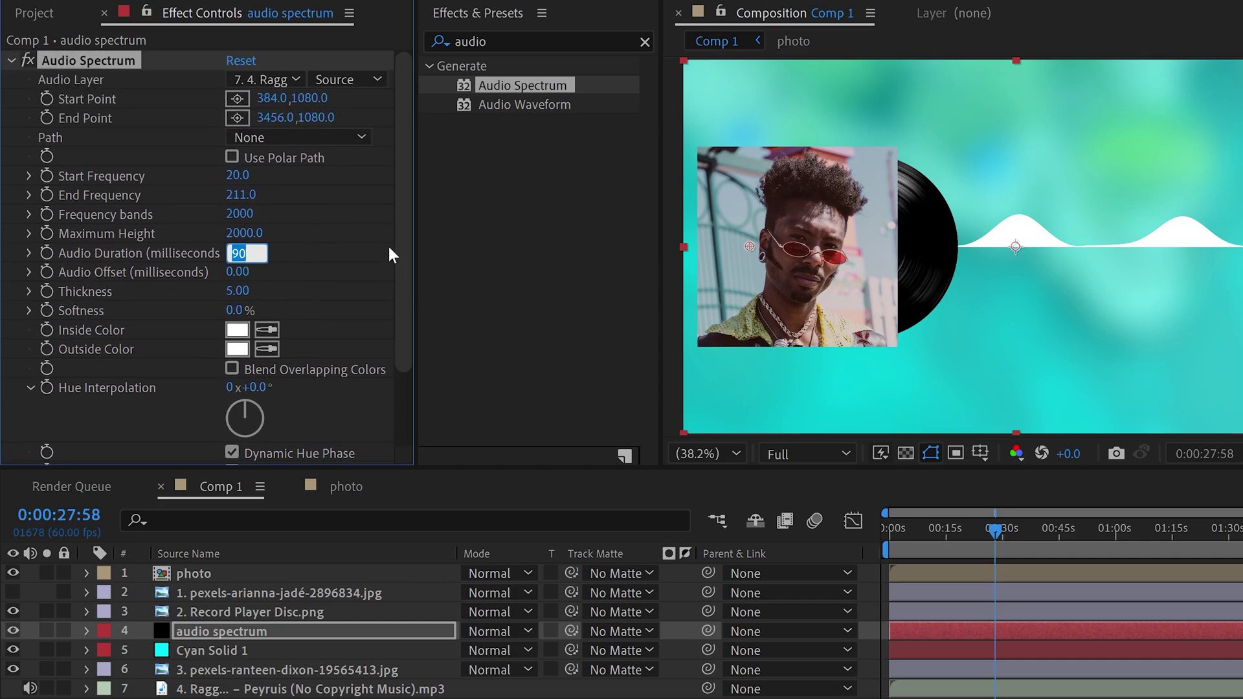
text(120)
click(312, 248)
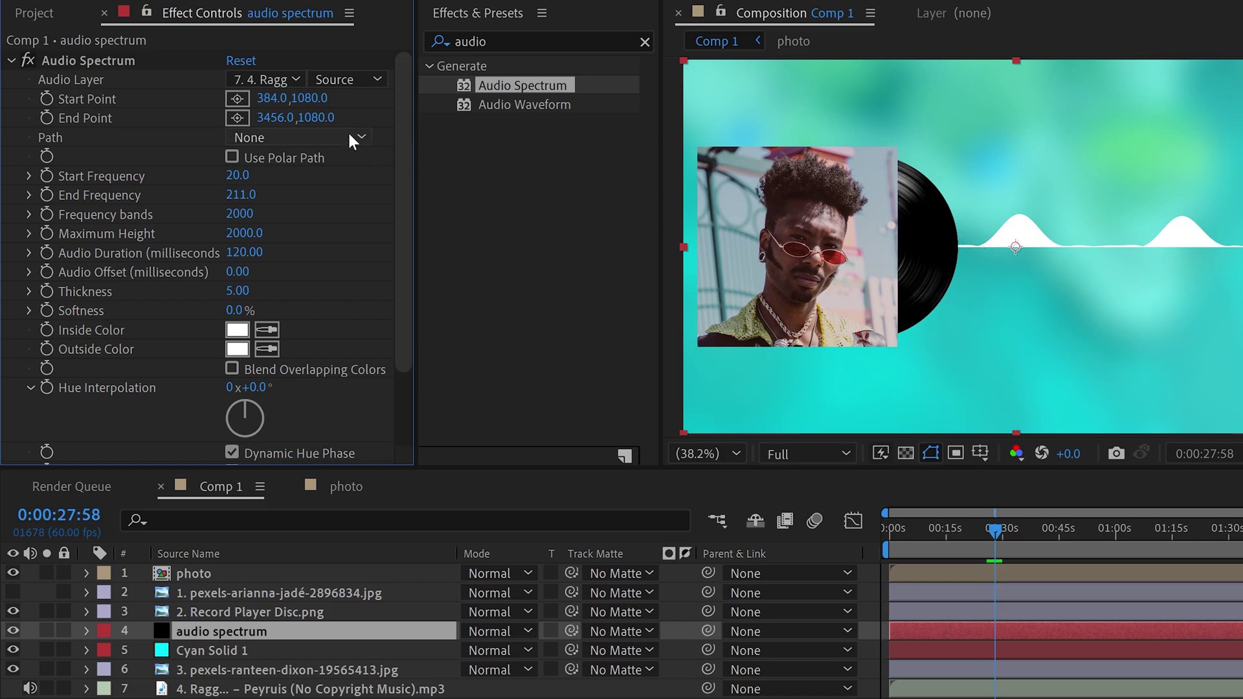
Shift the spectrum to the right of the record disc, with start point X at 1697 and end point X at 3653.
drag(272, 98, 719, 114)
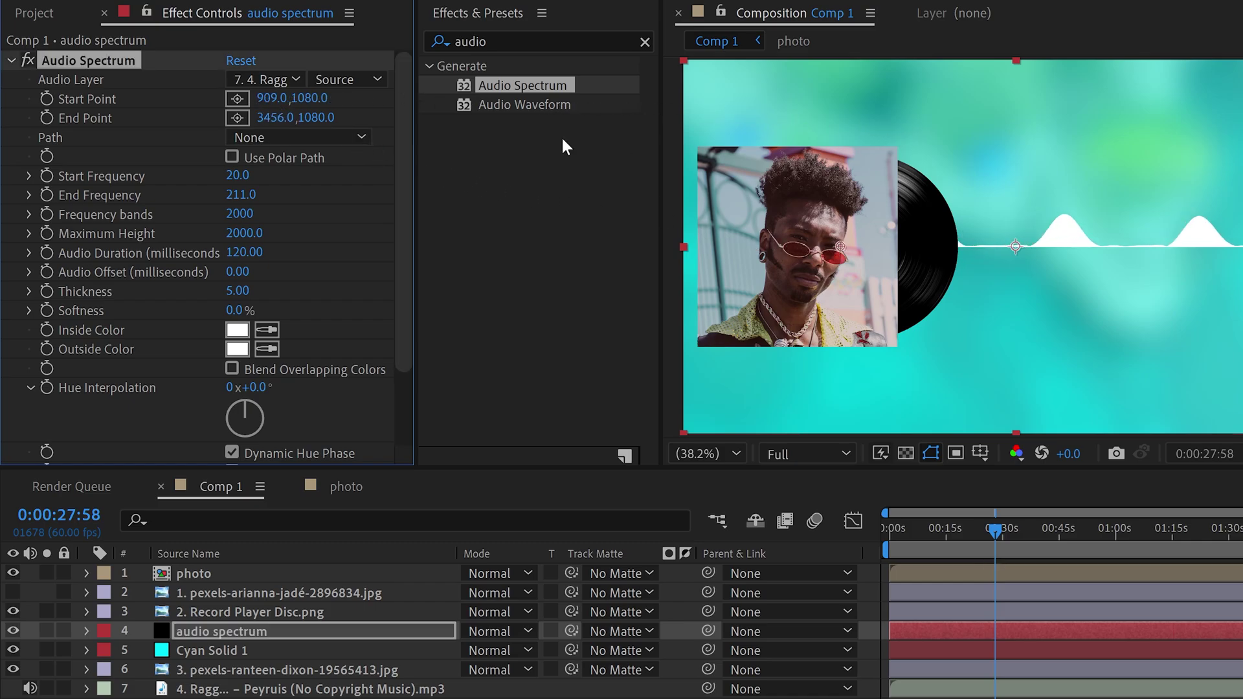
drag(265, 98, 904, 130)
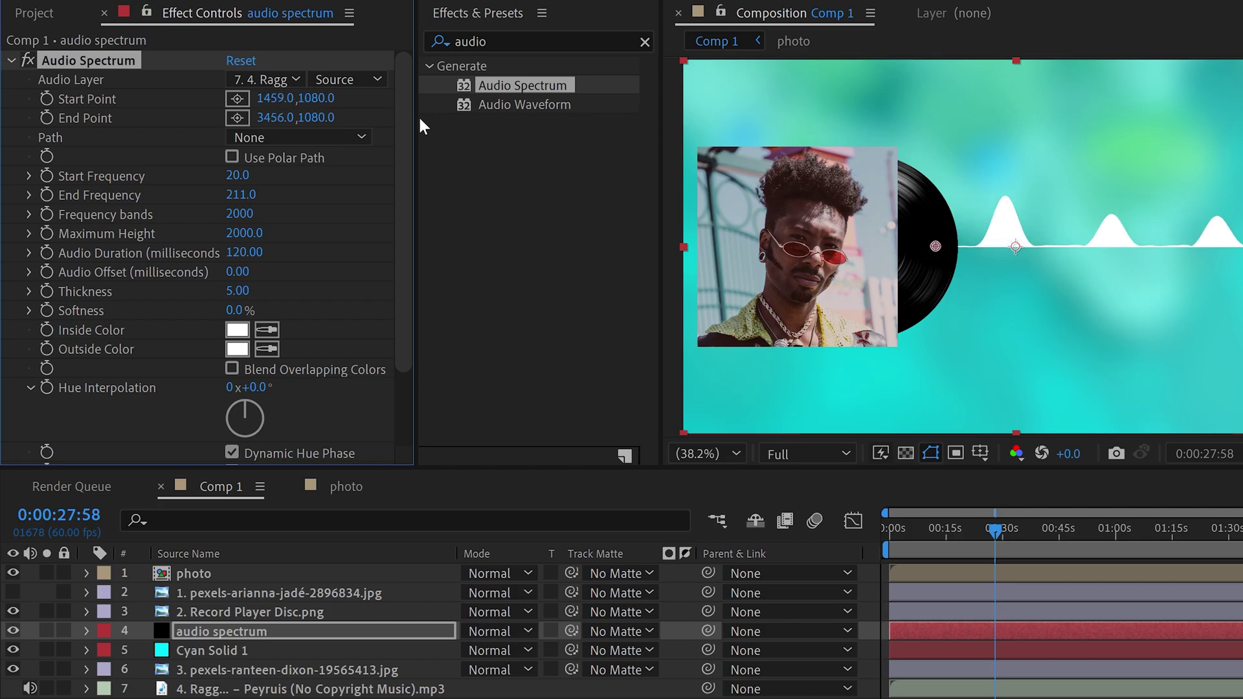
drag(265, 97, 564, 123)
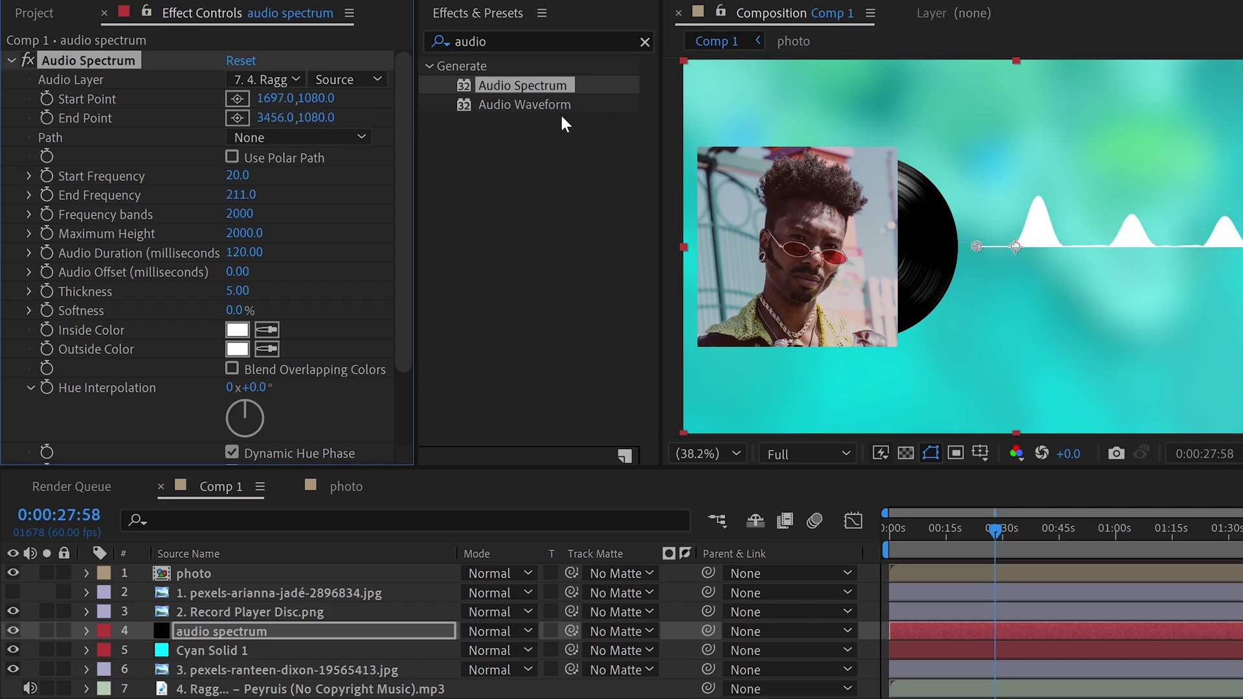
drag(271, 118, 304, 119)
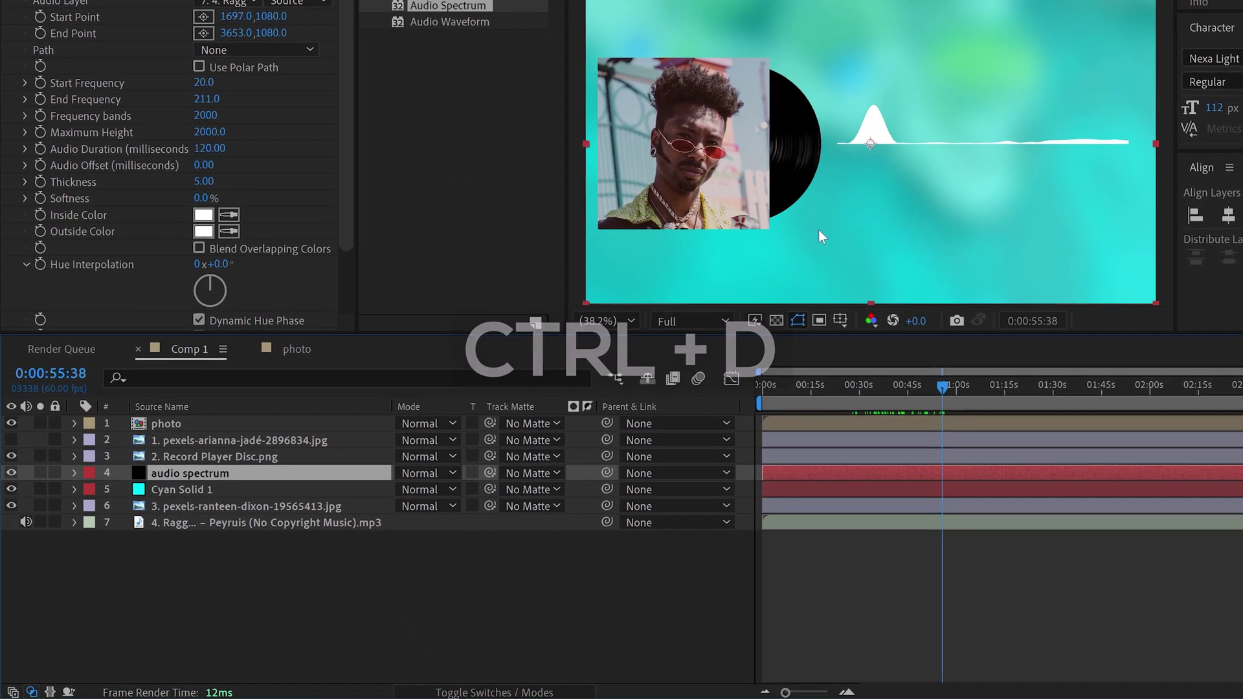
Duplicate the audio spectrum layer, place the copy directly below the original and set the copy's opacity to 50%.
key(ctrl+d)
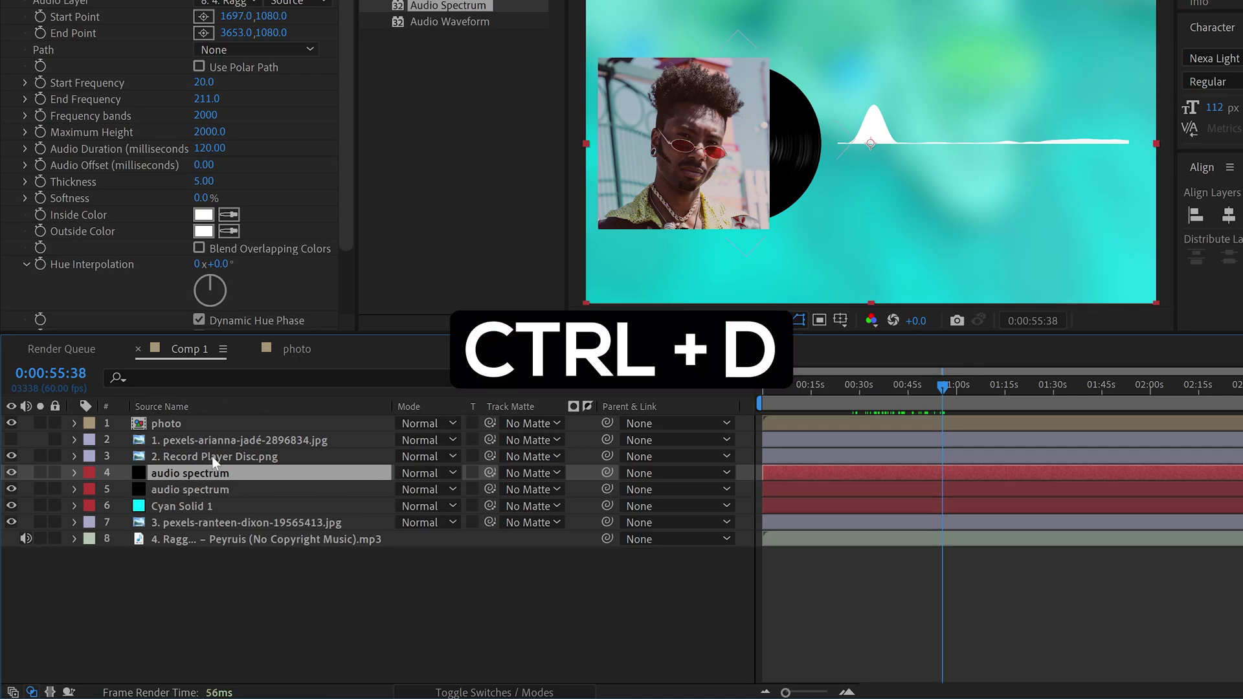
key(Return)
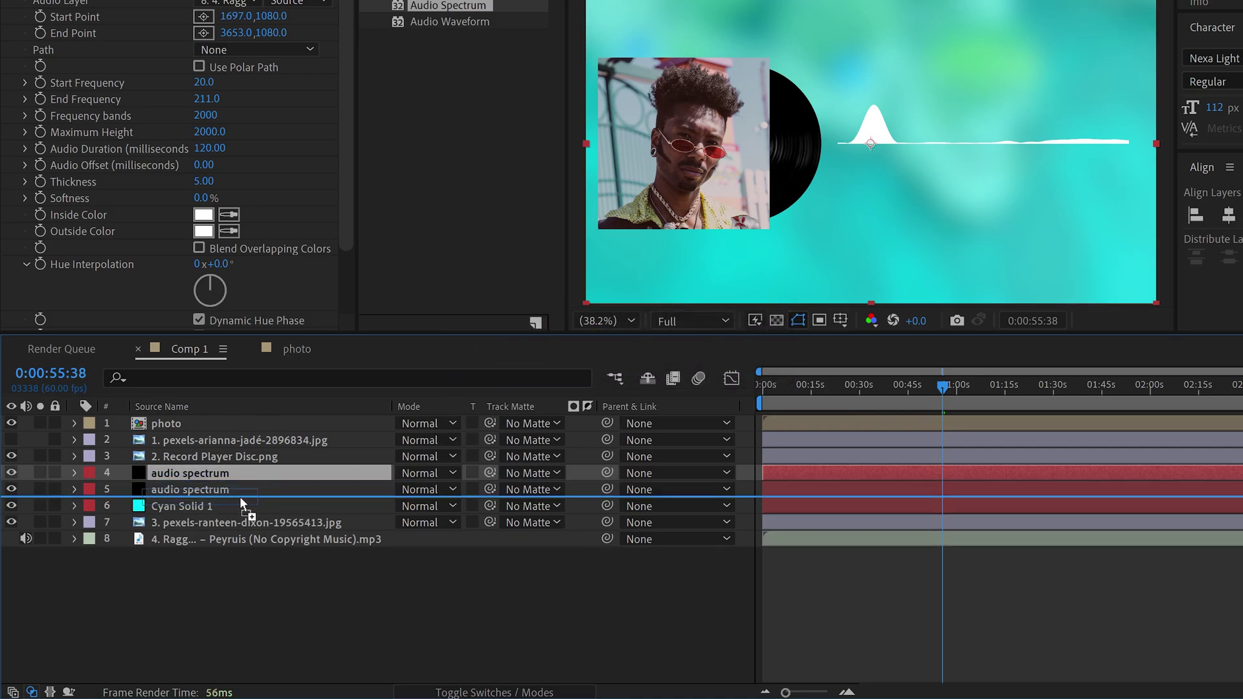
click(239, 493)
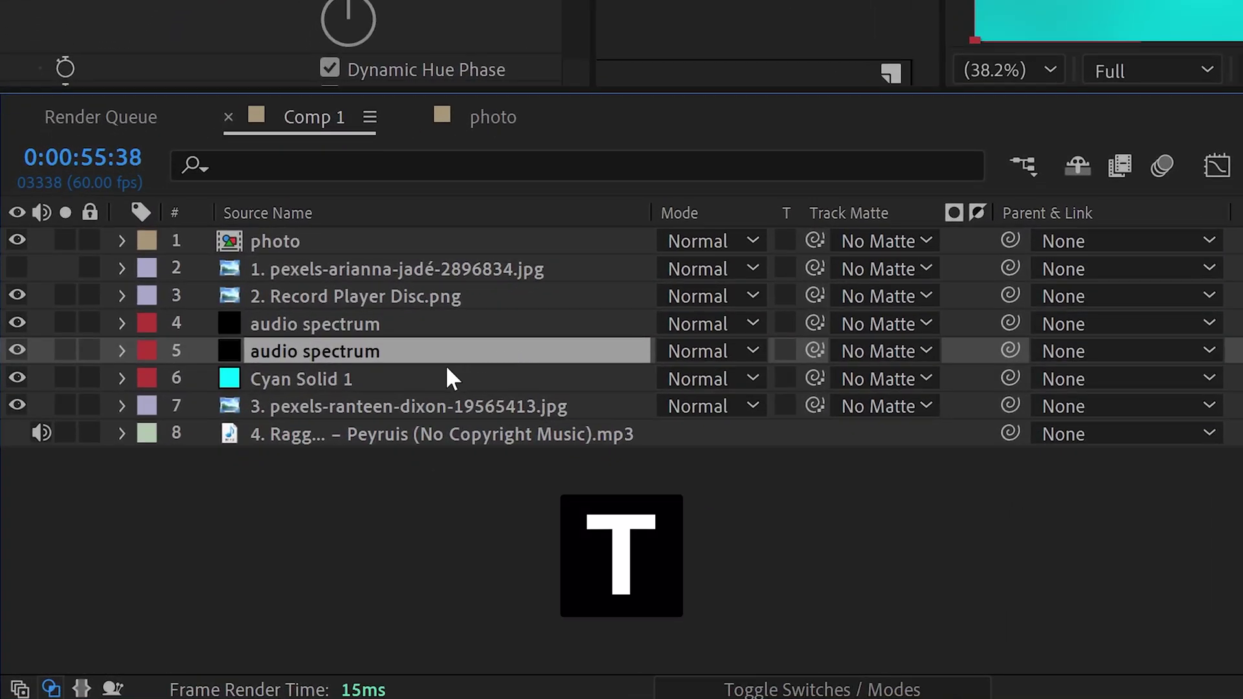
key(t)
click(674, 379)
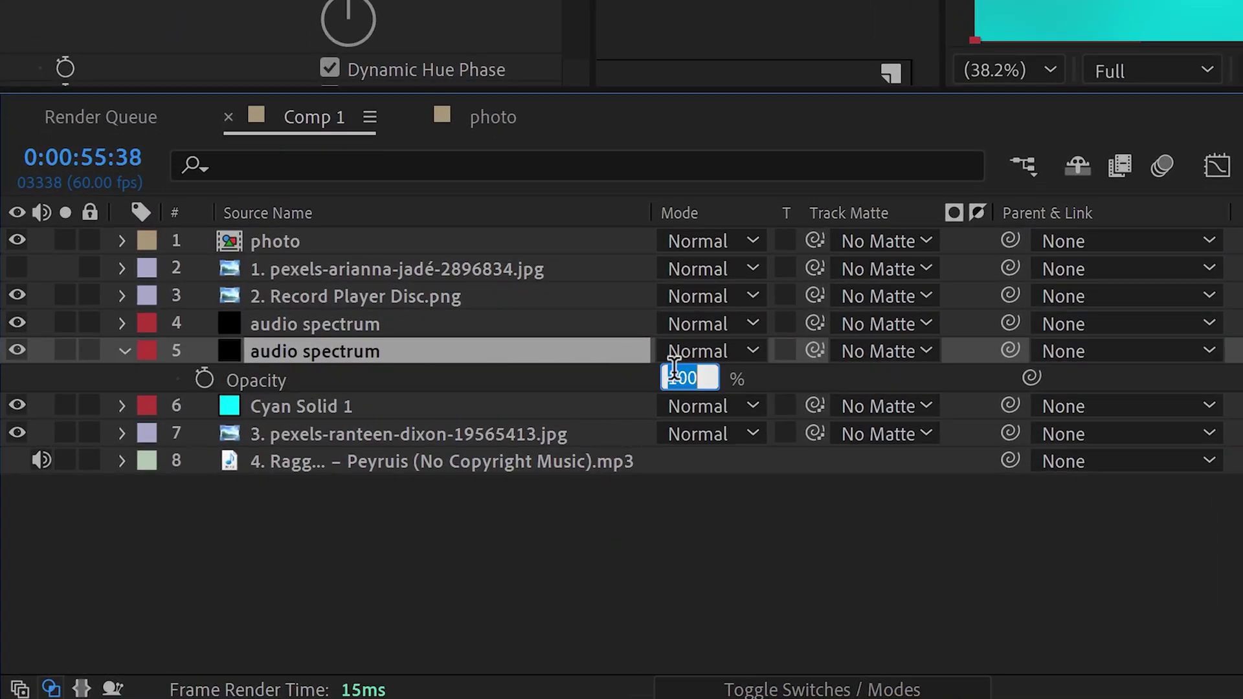
text(50)
click(799, 379)
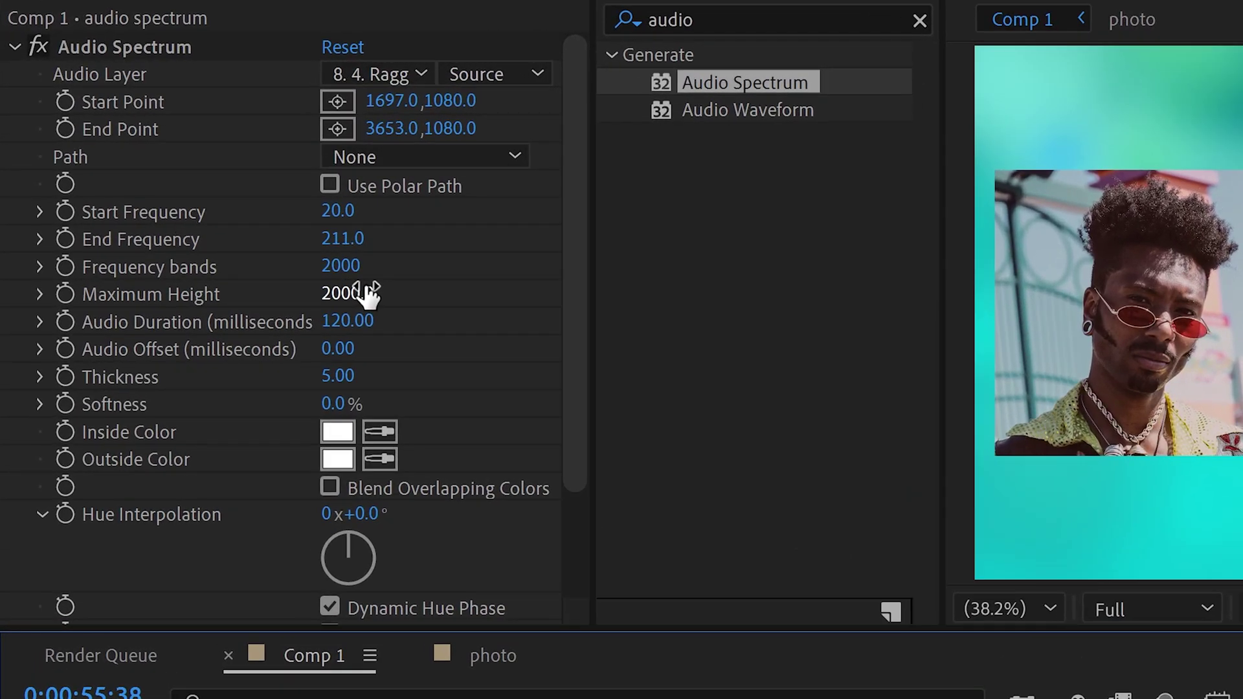
Set the maximum height of the lower, semi-transparent audio spectrum to 1500.
click(217, 206)
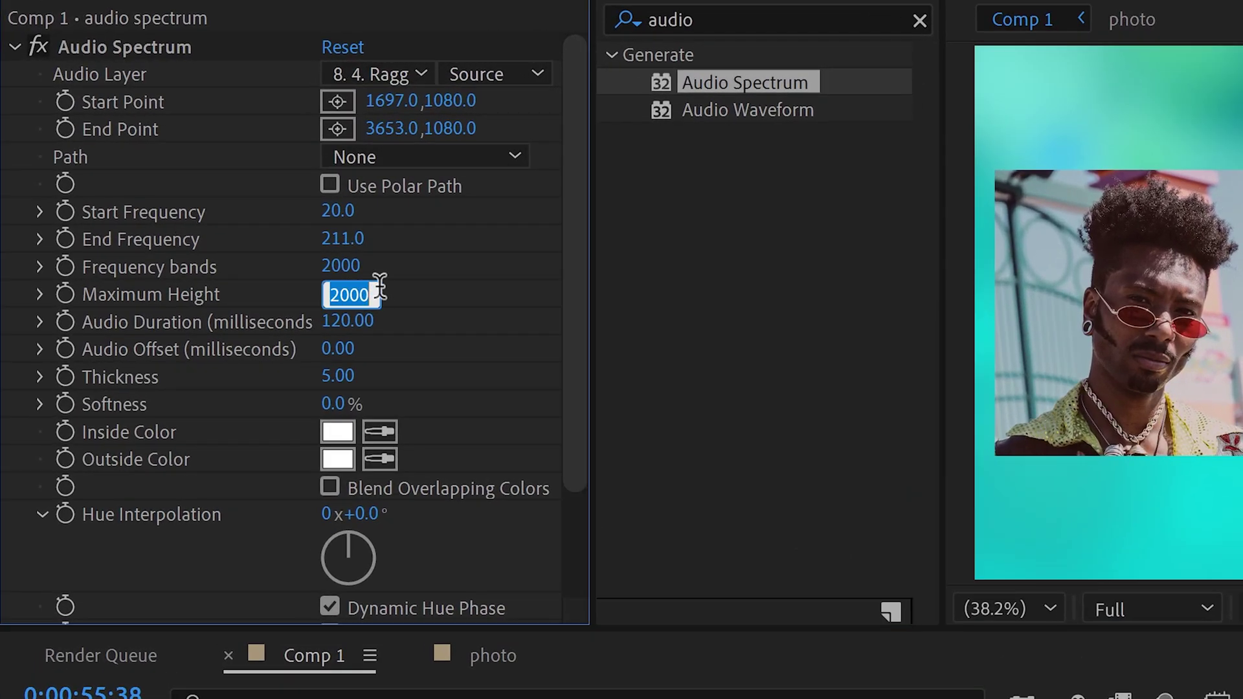
text(15)
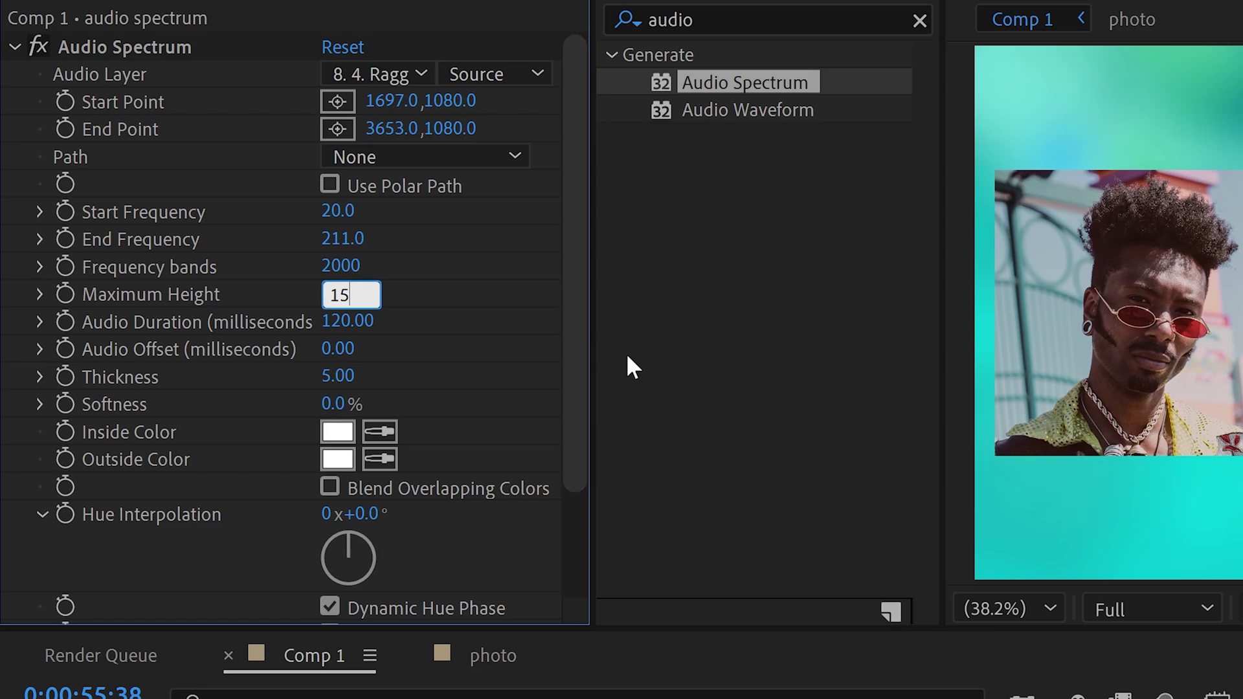
text(00)
key(Return)
Set the lower audio spectrum's end frequency to 150 and its start frequency to 35.
click(343, 239)
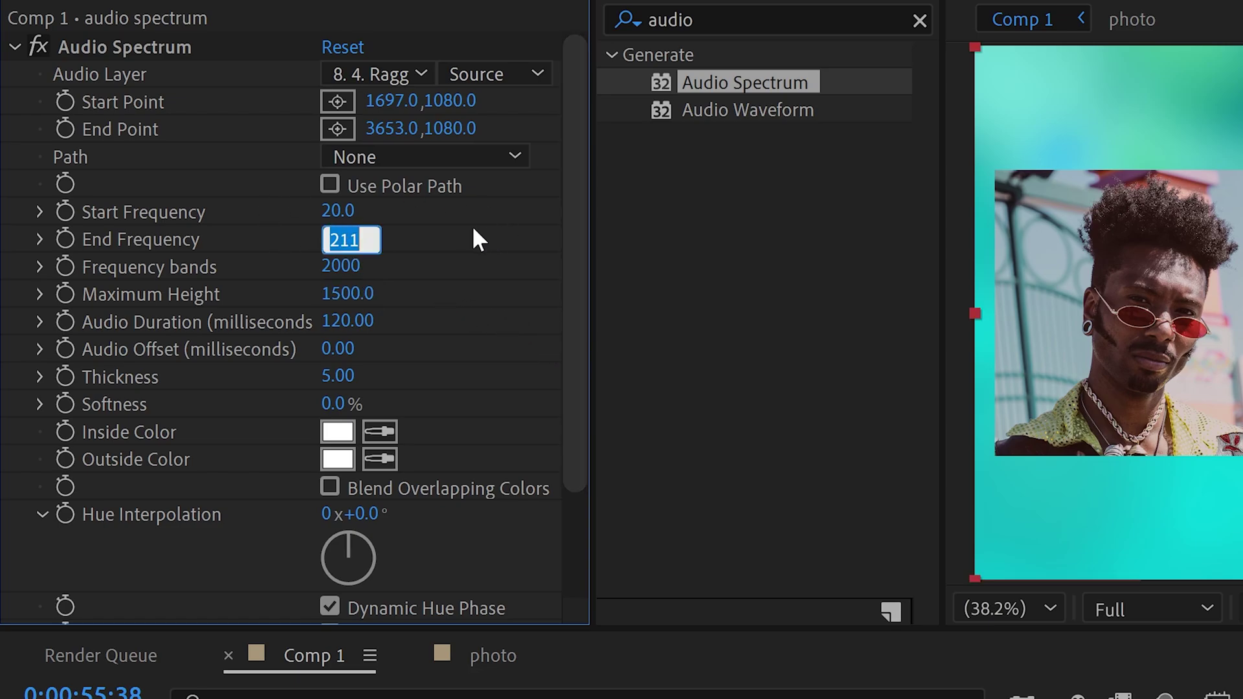
text(150)
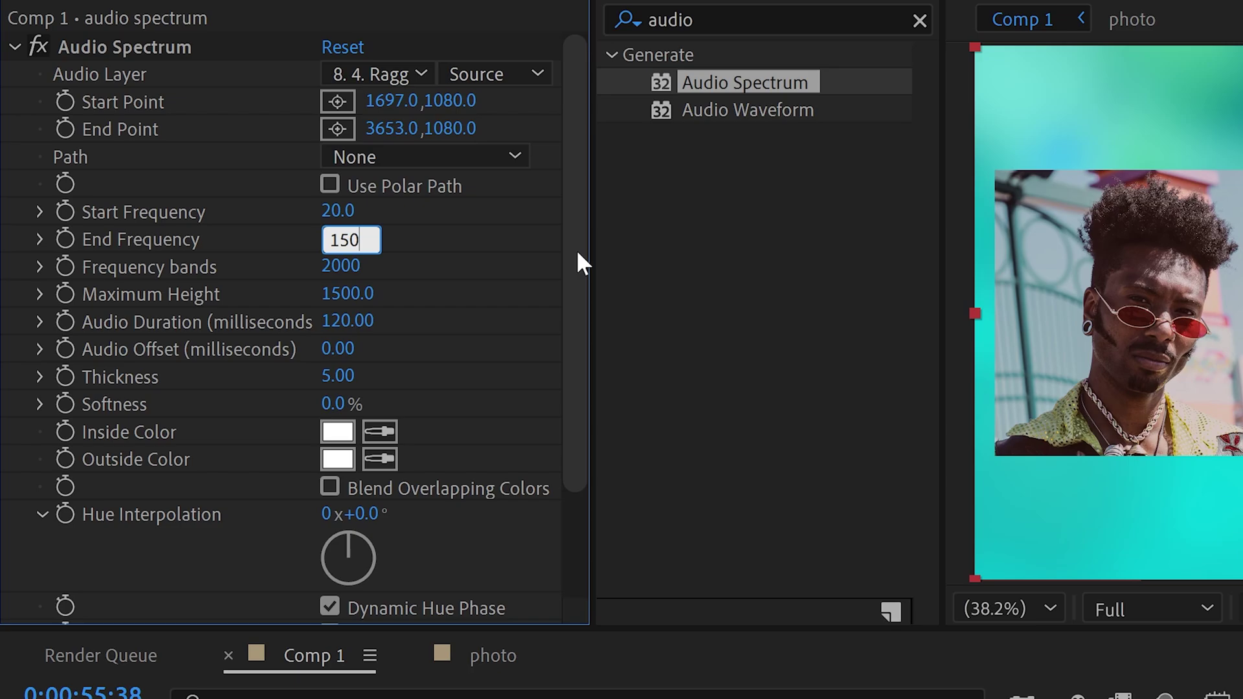
key(Return)
click(342, 214)
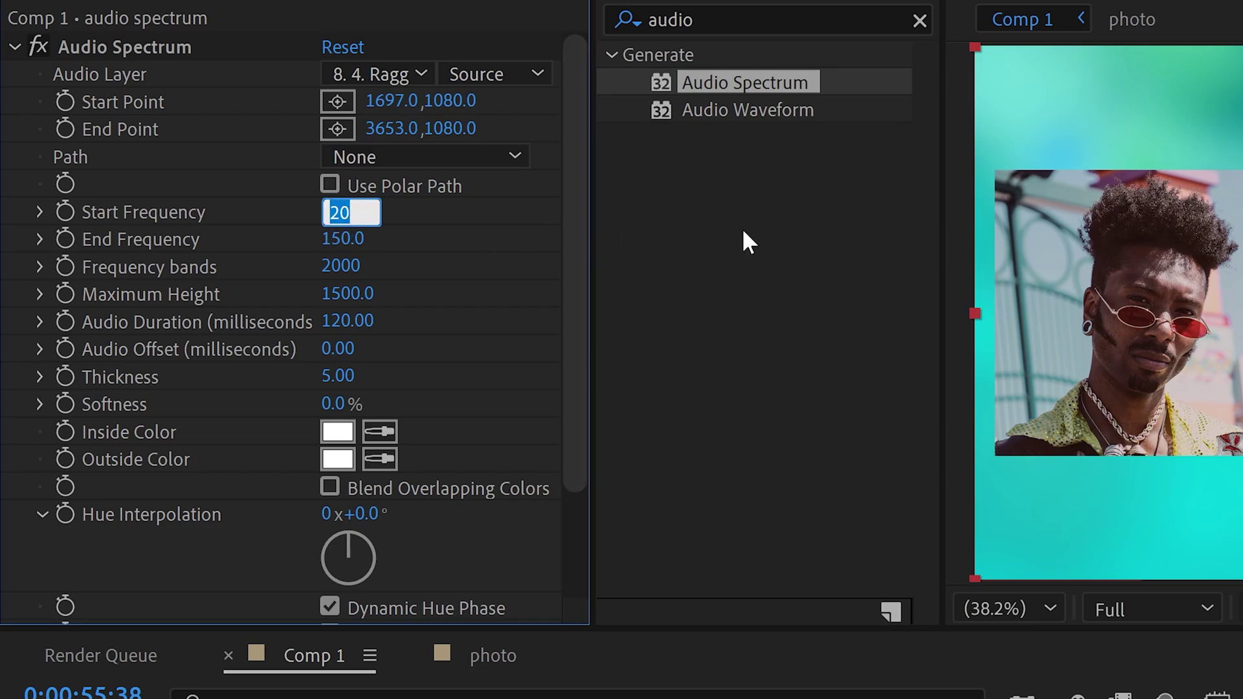
text(35)
key(Return)
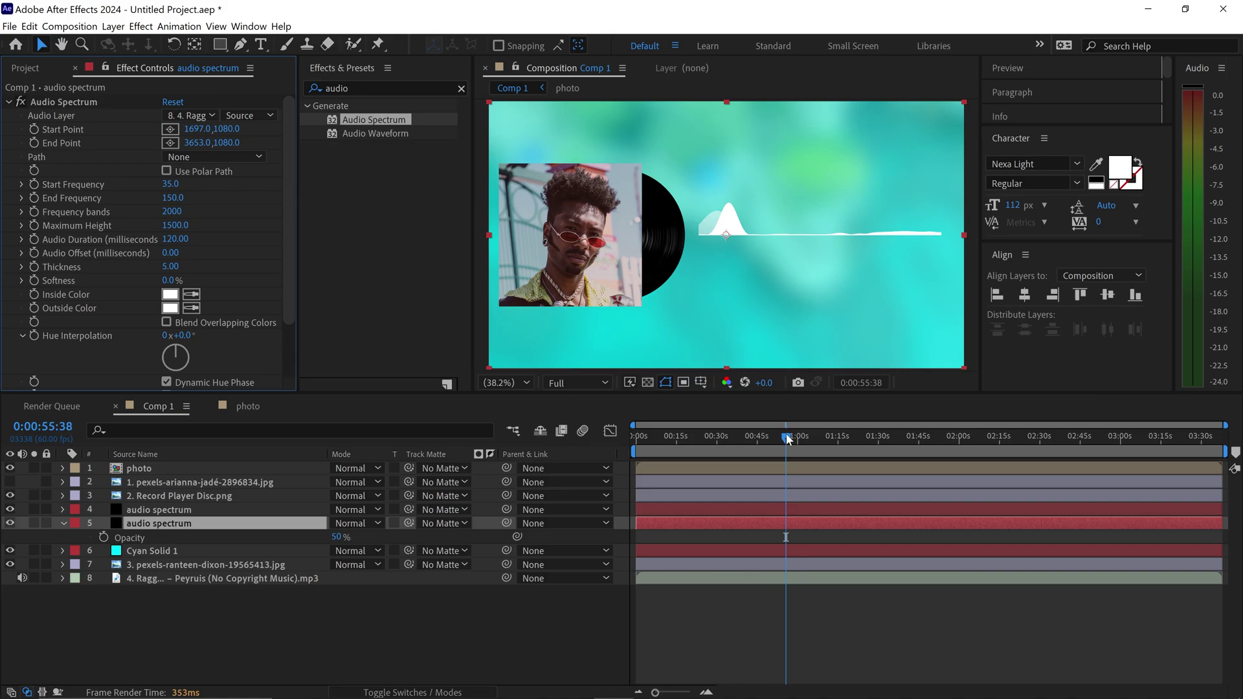
Scrub the timeline to 0:01:25:24 to check both layered audio spectrums at another point in the music.
click(784, 438)
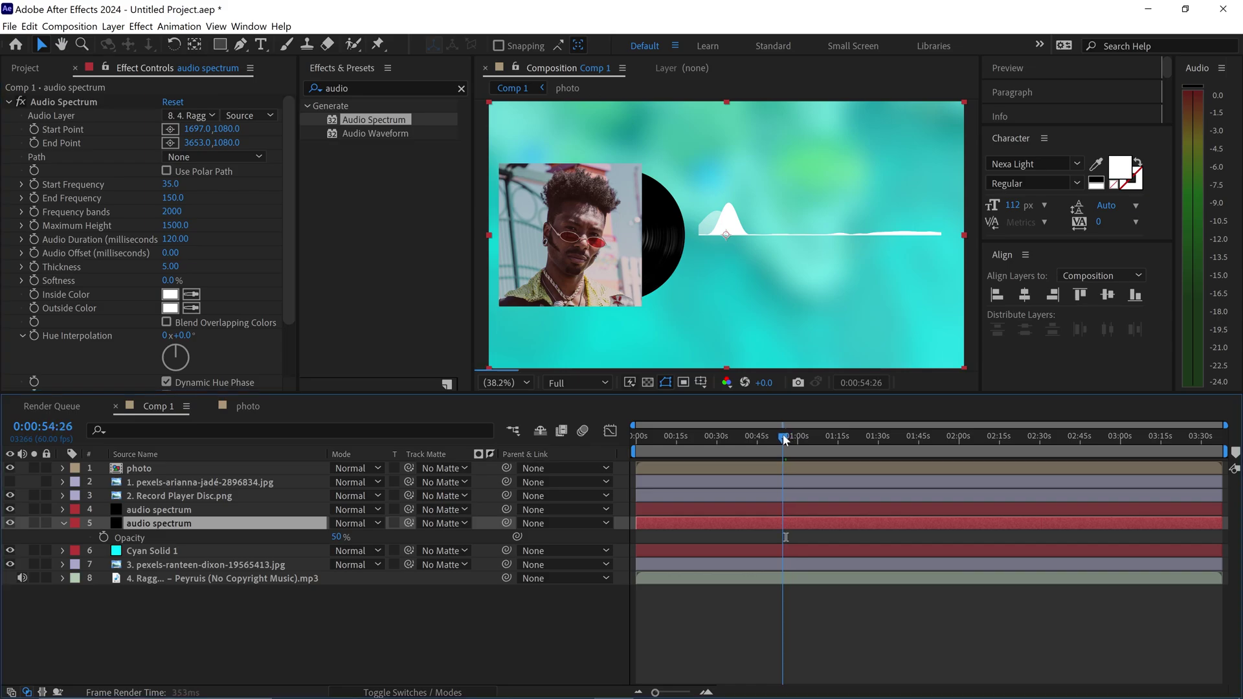
drag(783, 438, 866, 440)
click(728, 350)
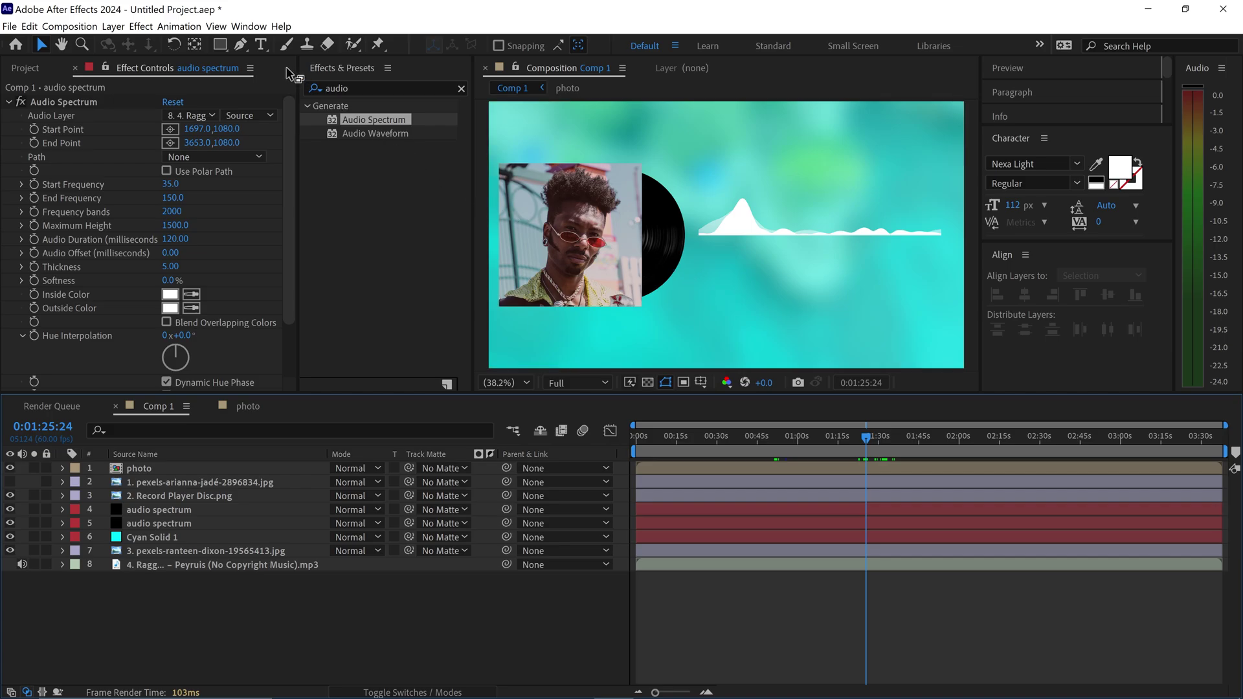
Copy the music layer's name and paste it as a new text layer just below the audio spectrum.
click(260, 41)
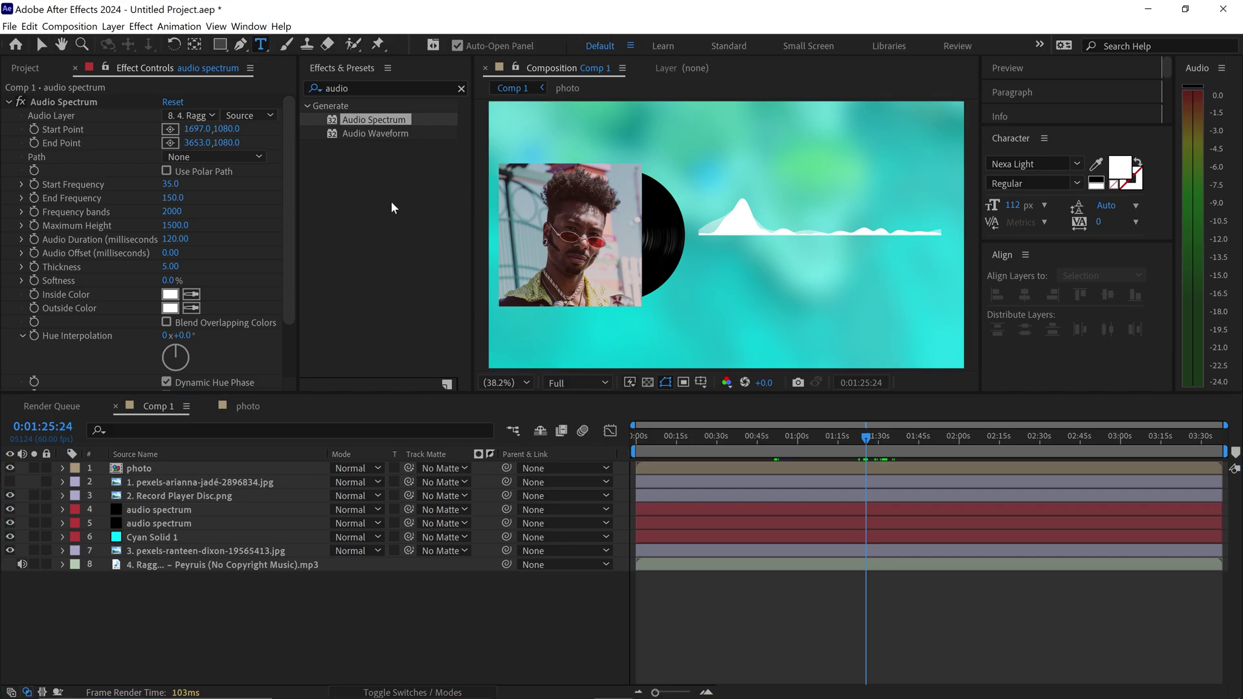
right_click(186, 565)
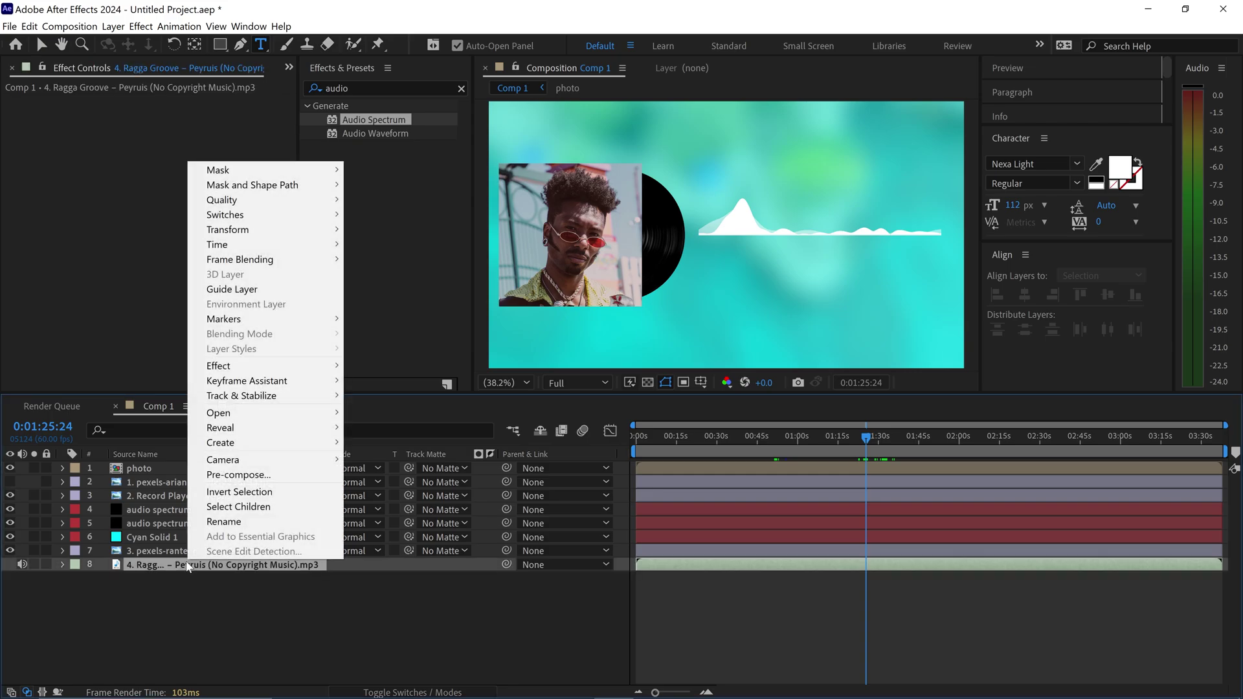
click(214, 522)
key(ctrl+c)
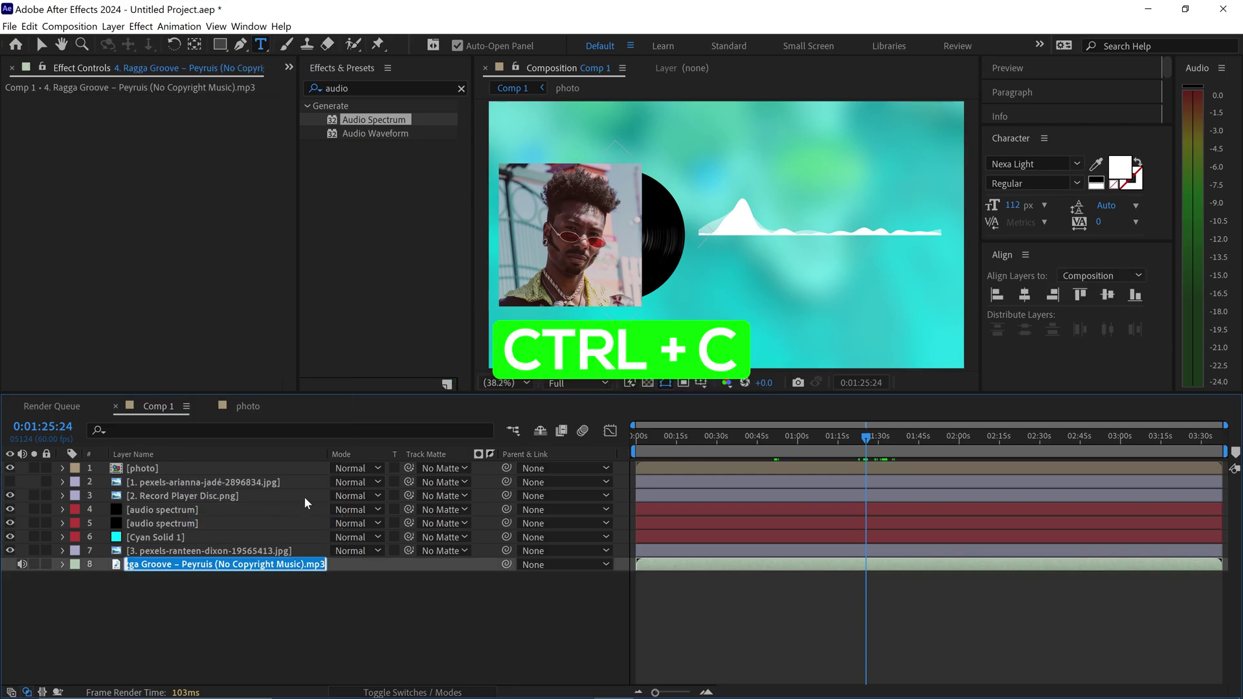
key(Return)
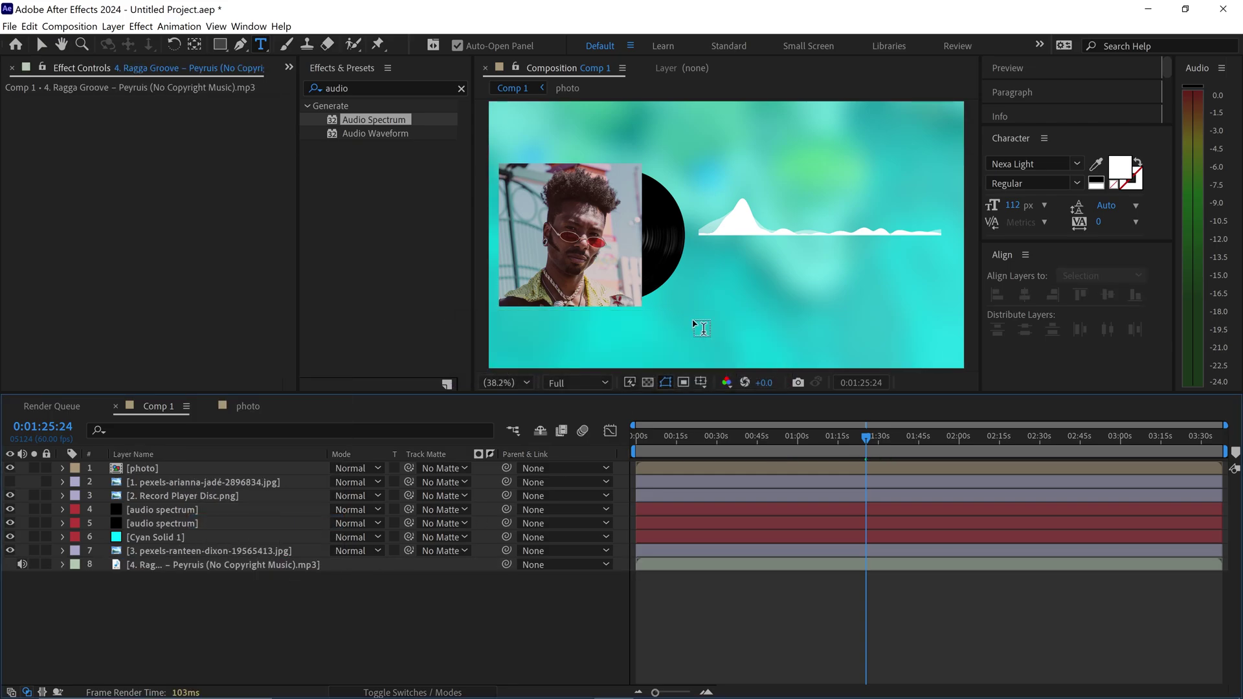
click(700, 244)
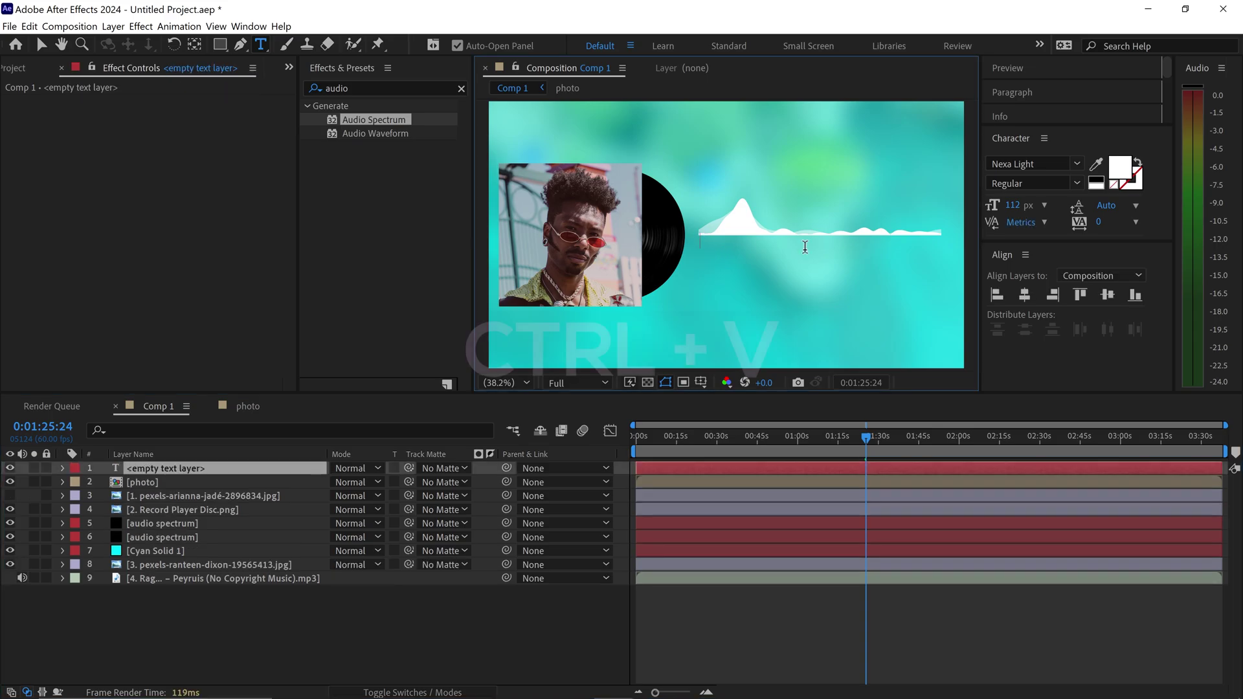
key(ctrl+v)
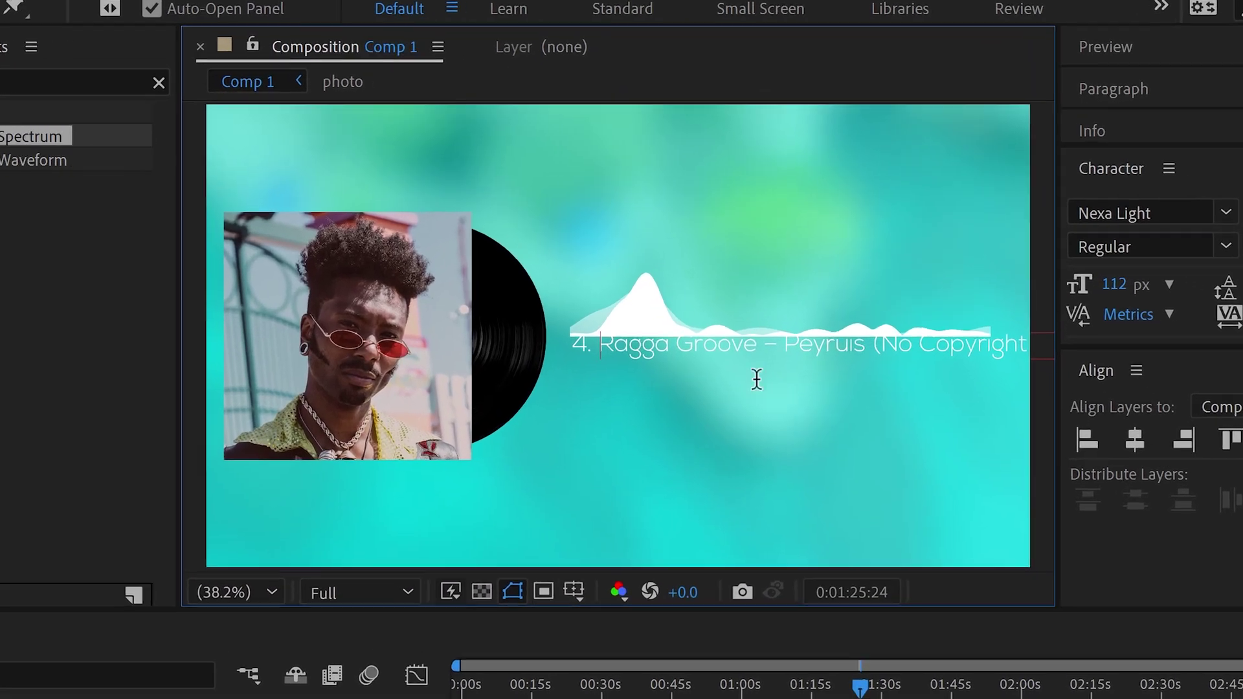
Delete the leading "4. " from the pasted title and move the text down and left until its whole length fits in the frame.
key(Home)
key(Right)
key(Delete)
key(Delete)
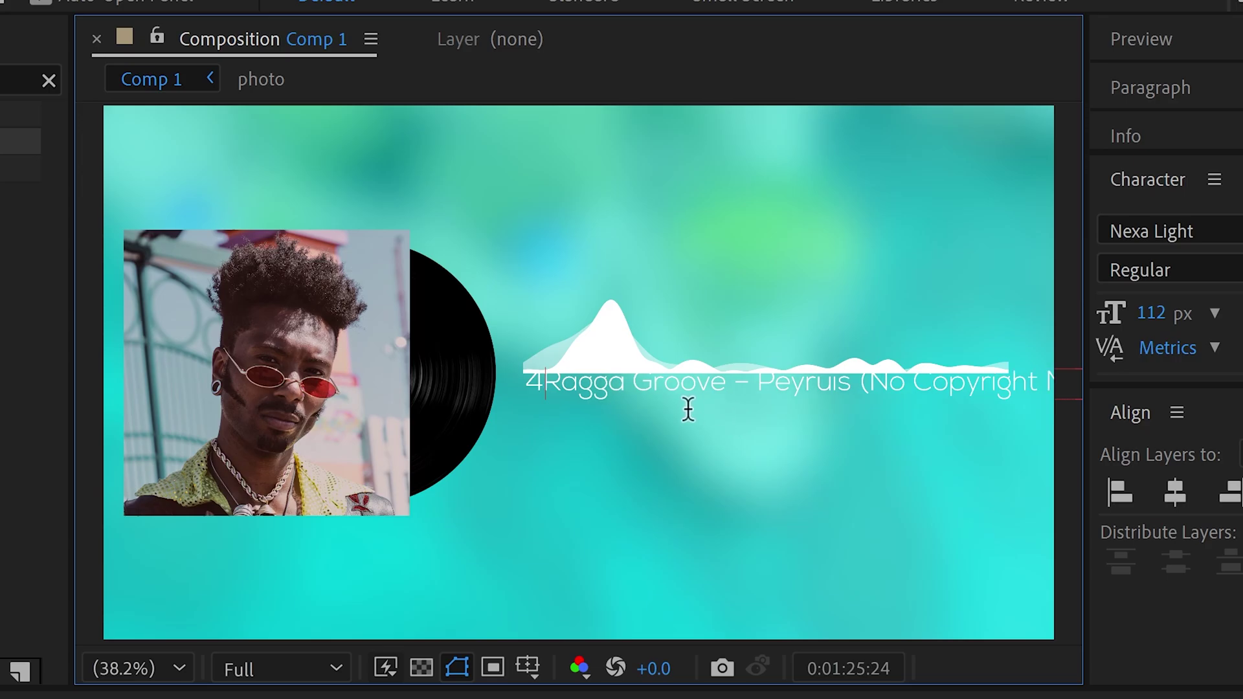
key(BackSpace)
drag(682, 393, 530, 451)
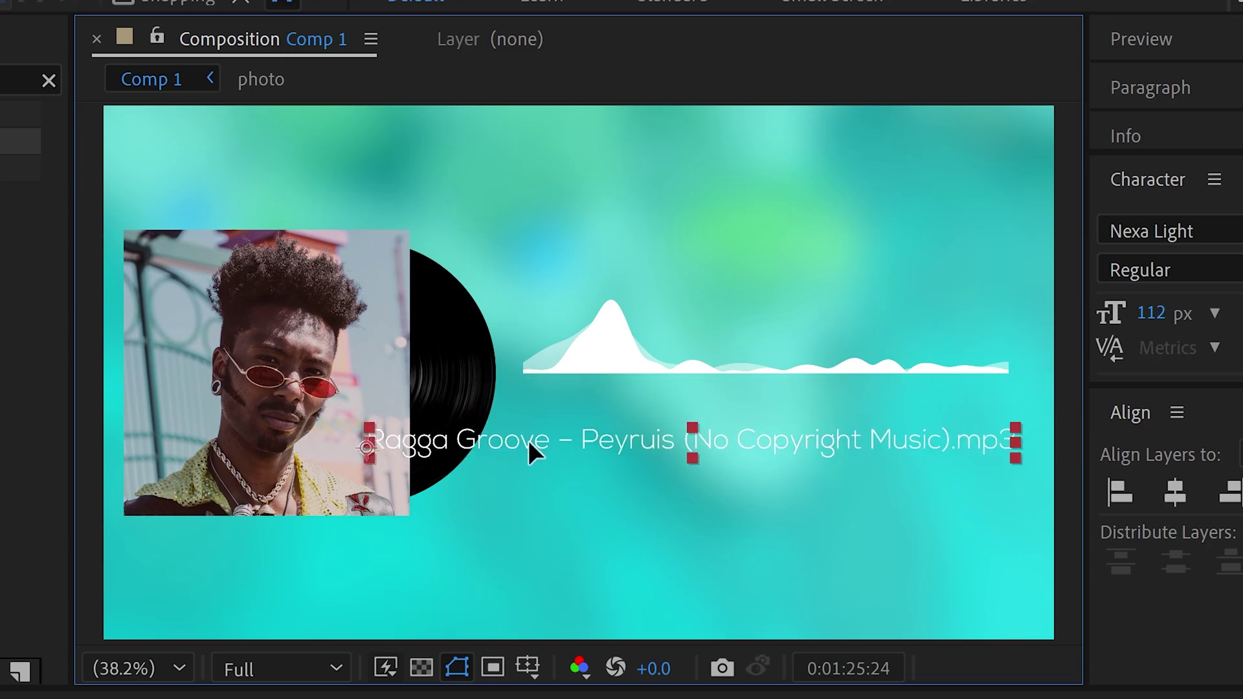
Remove ".mp3" and "– Peyruis" from the title, leaving "Ragga Groove (No Copyright Music)".
double_click(969, 447)
drag(952, 444, 1046, 436)
key(Left)
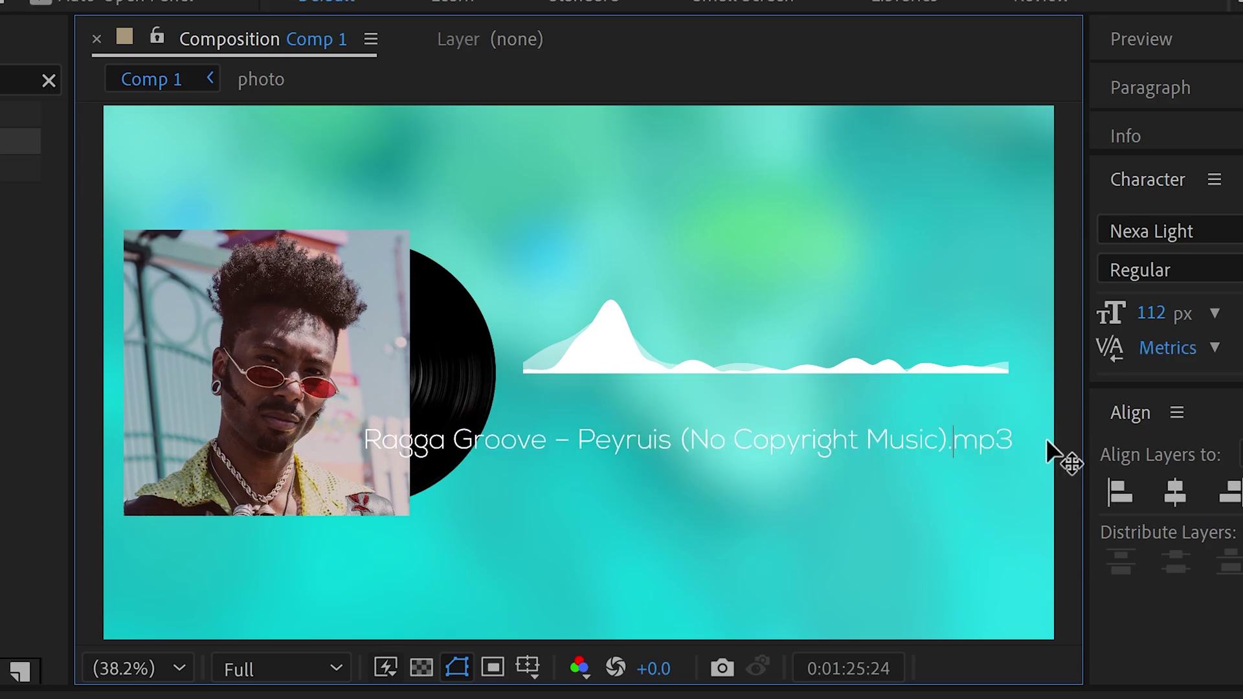
key(Left)
key(Delete)
key(Delete)
key(Delete)
key(Delete)
drag(673, 445, 551, 446)
key(BackSpace)
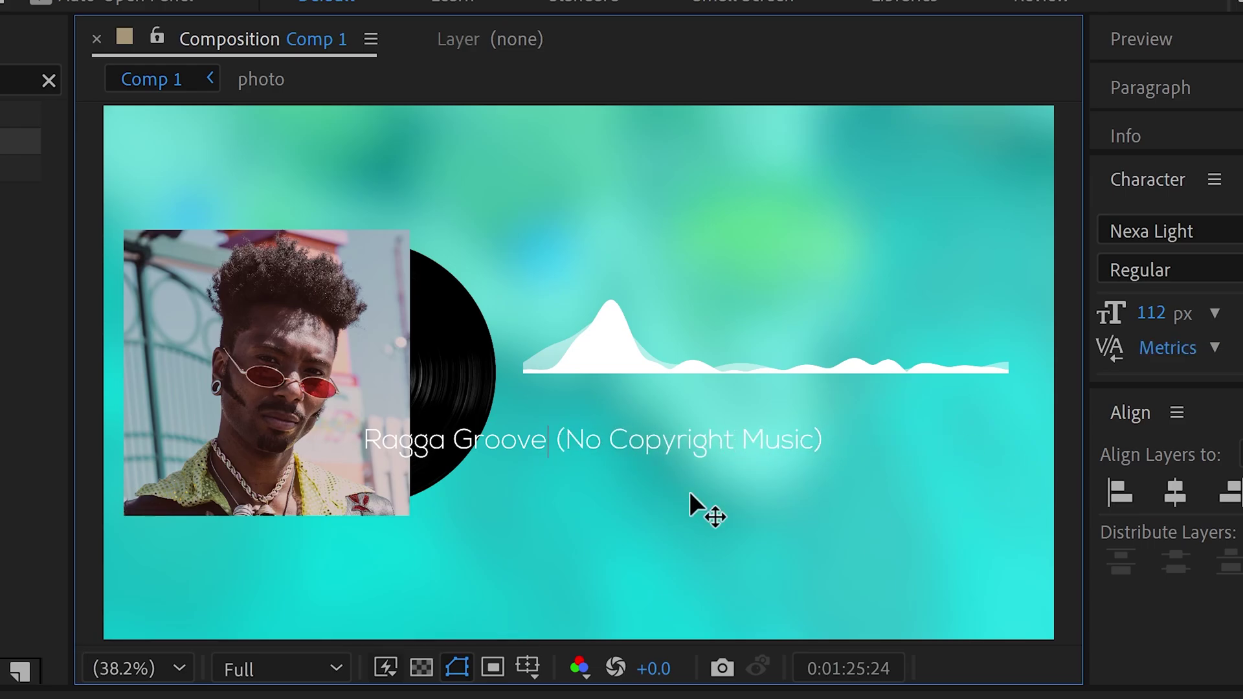
Set the title's font to Nexa Bold and place it directly below the spectrum, aligned with the spectrum's start.
key(ctrl+a)
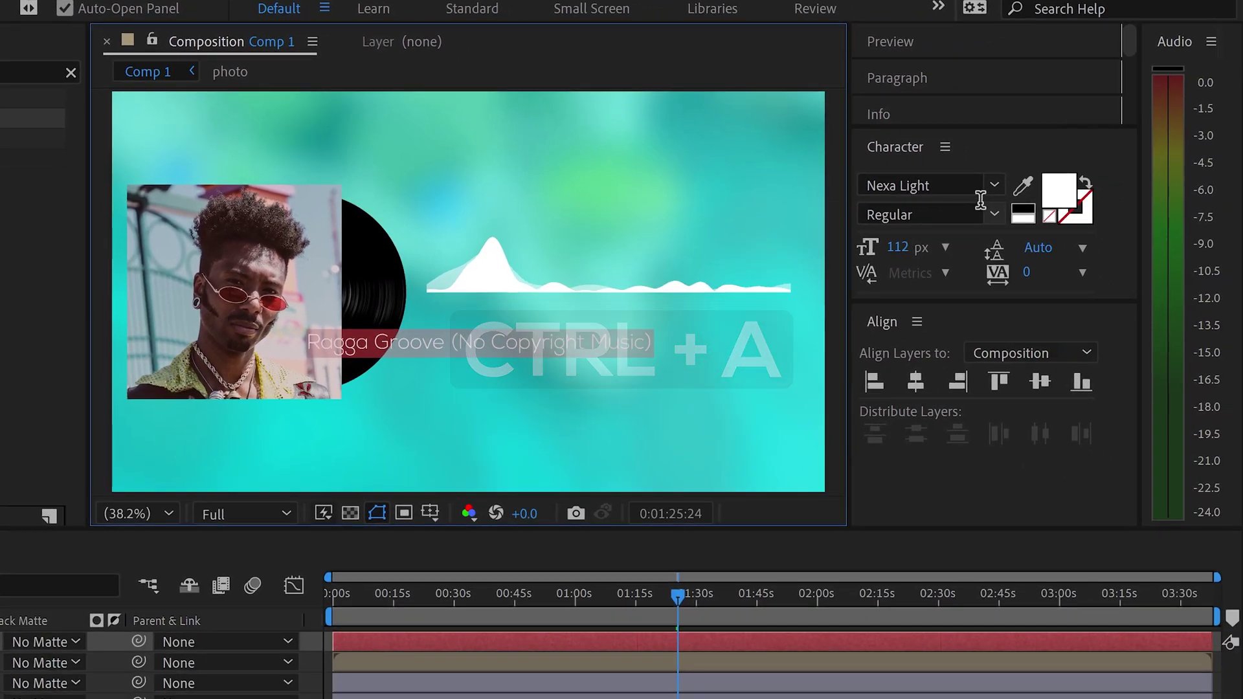
click(994, 185)
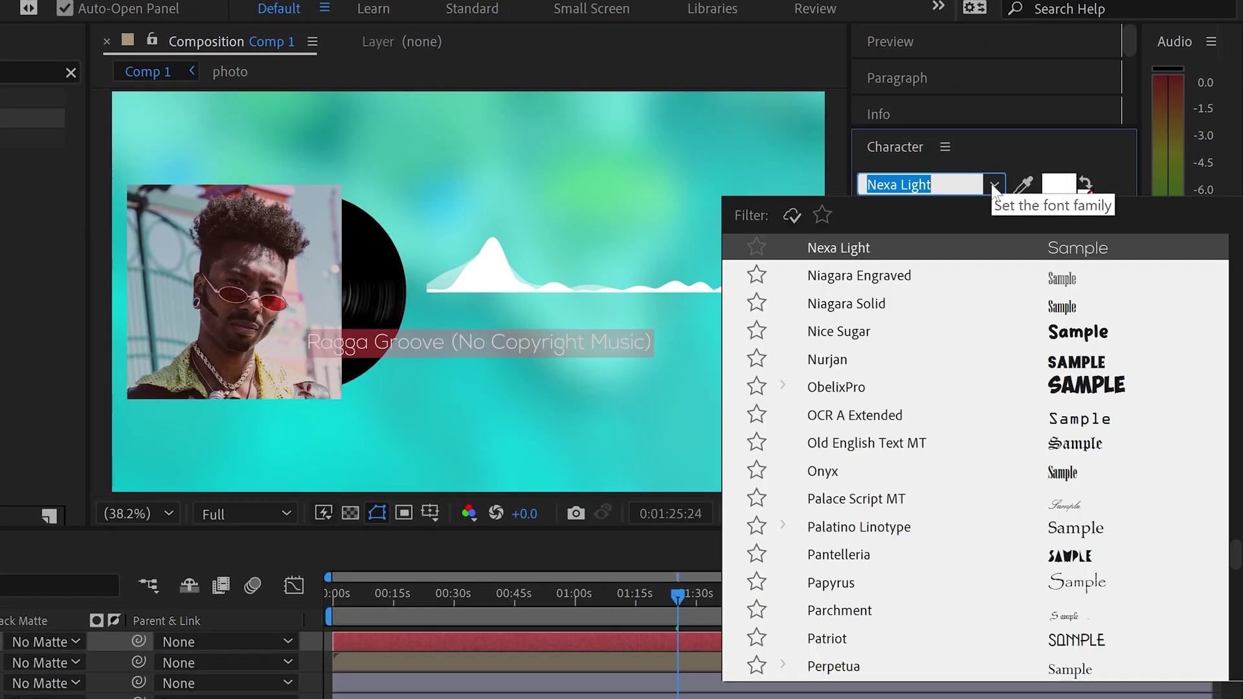
scroll(861, 284, up, 1)
click(864, 303)
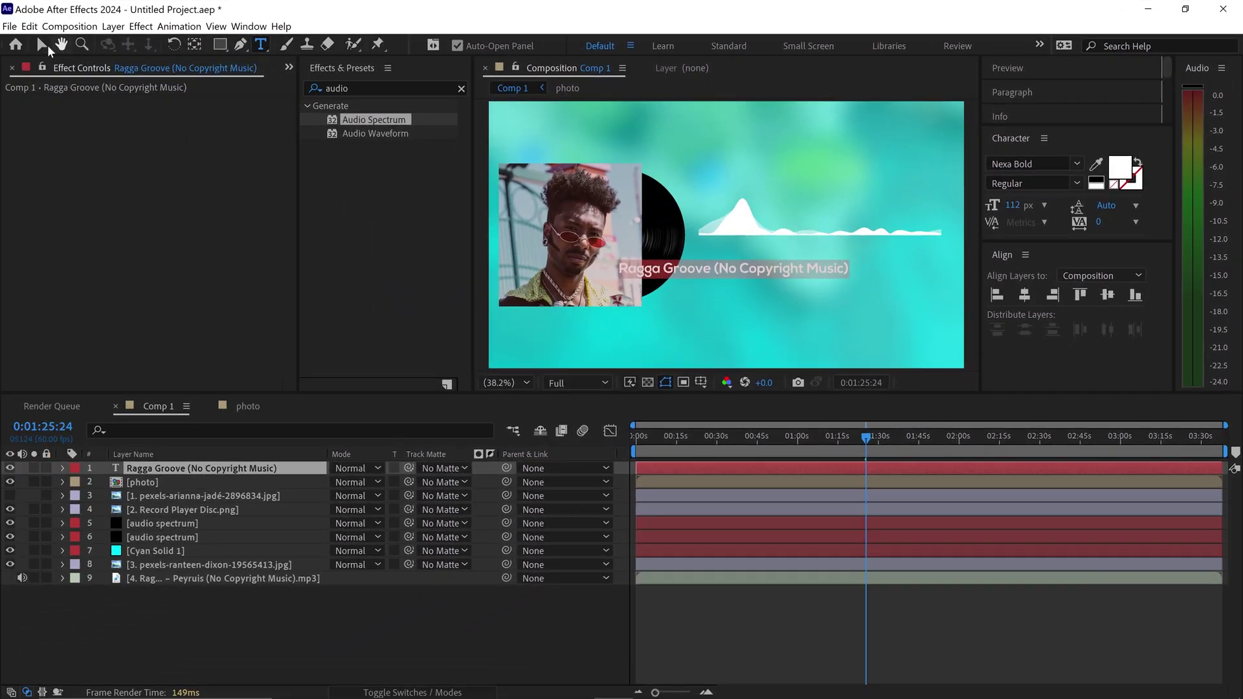
key(Escape)
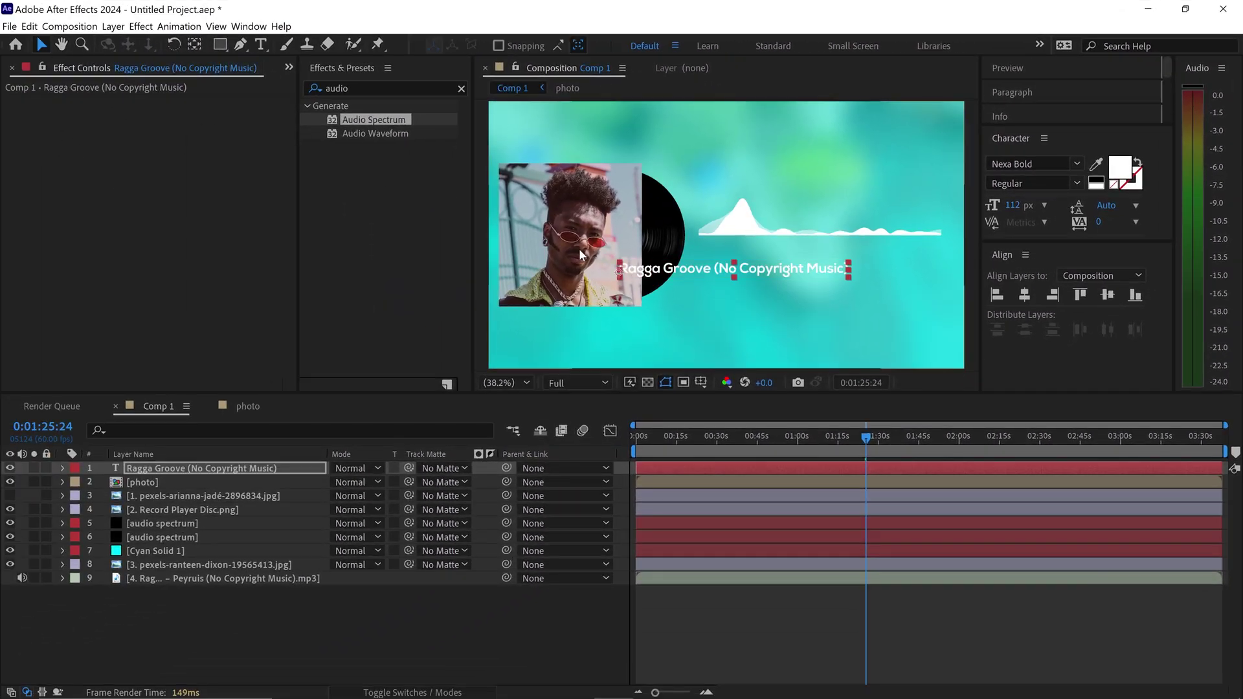
drag(711, 266, 791, 243)
click(624, 421)
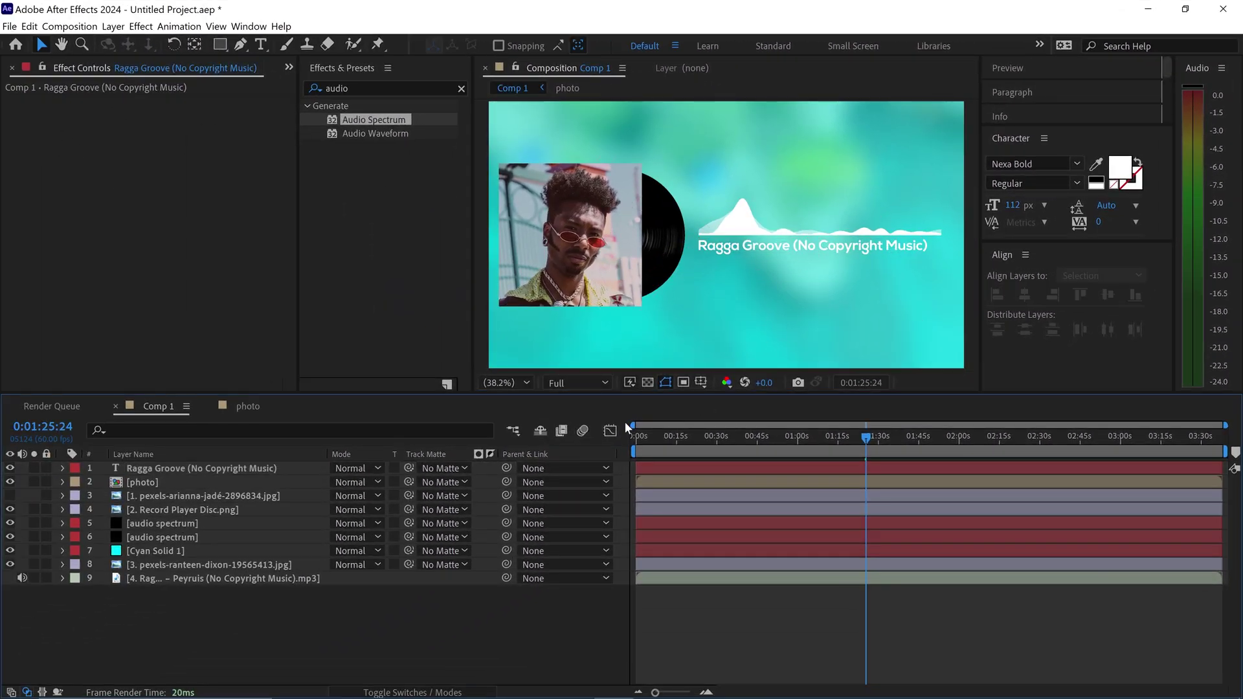
Duplicate the title text layer and move the copy below the original, to Y position 1288.2.
click(208, 469)
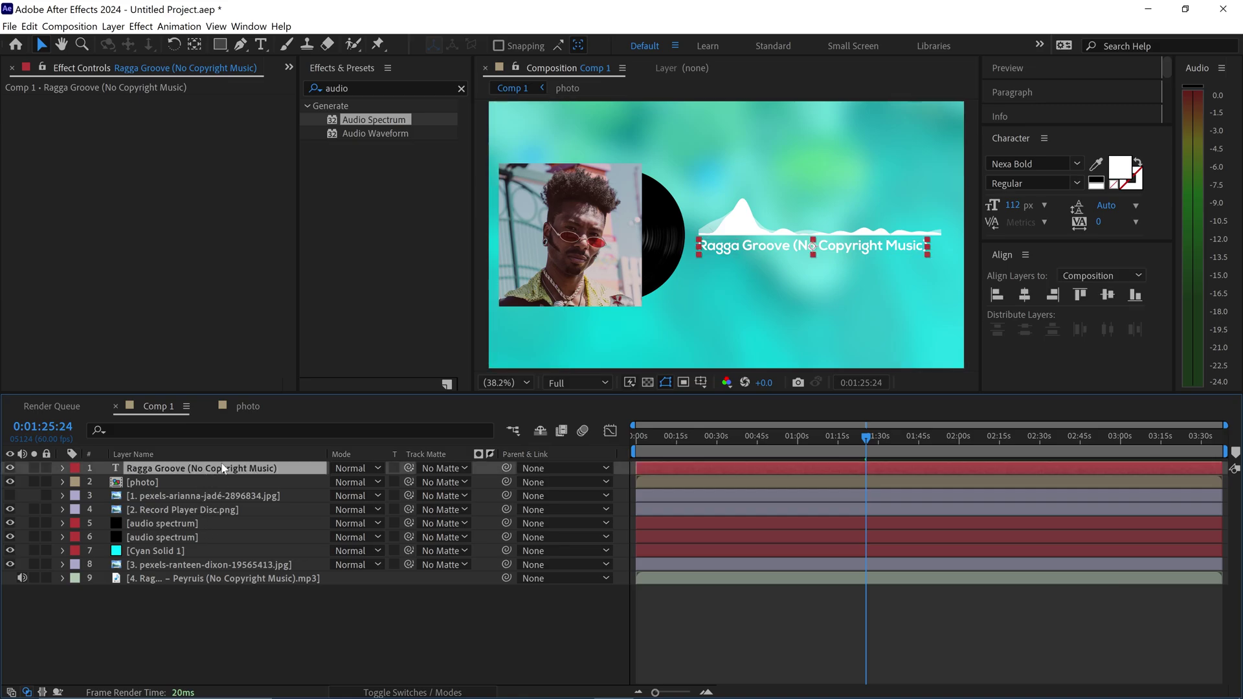
key(ctrl+d)
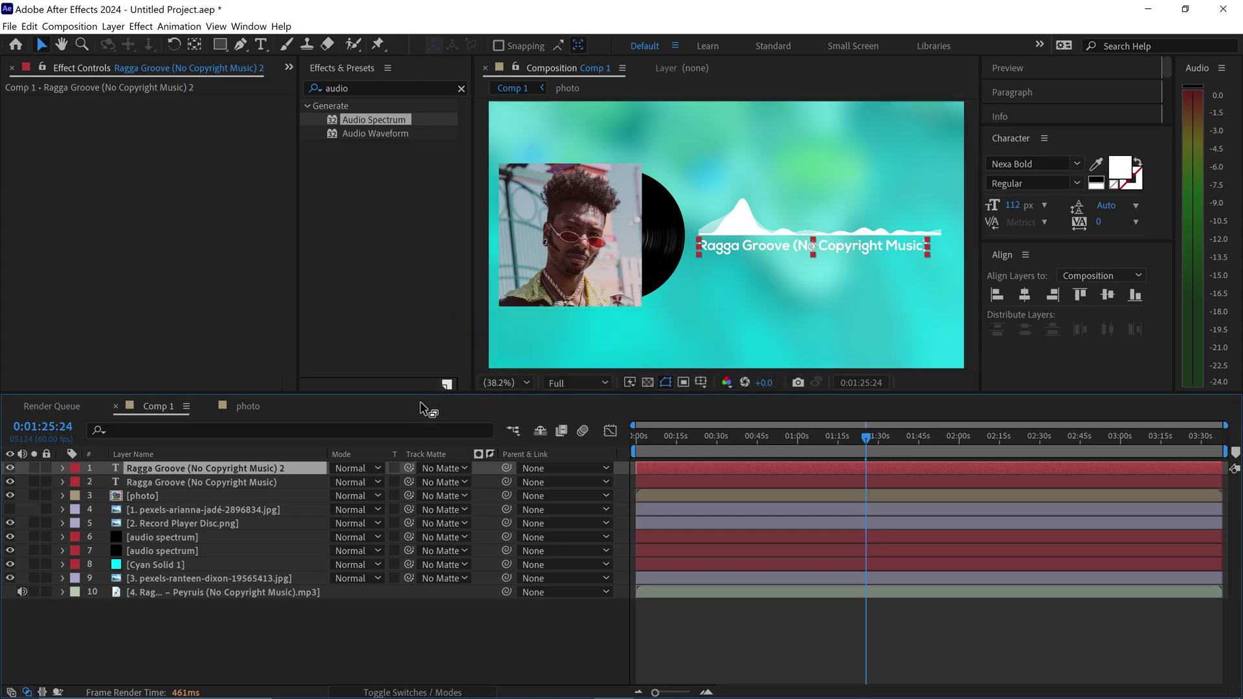
key(p)
drag(372, 482, 465, 479)
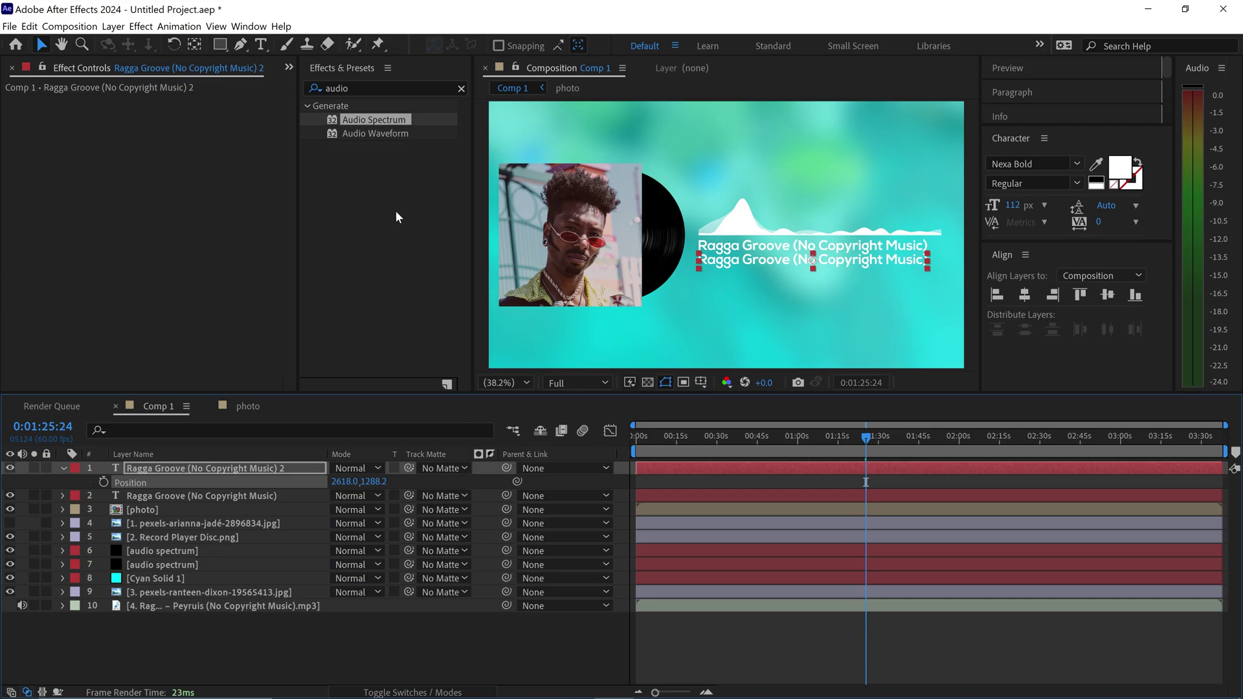
Replace the copied line's text with "By Peyruis" and set its font to Nexa Light.
click(262, 45)
click(748, 261)
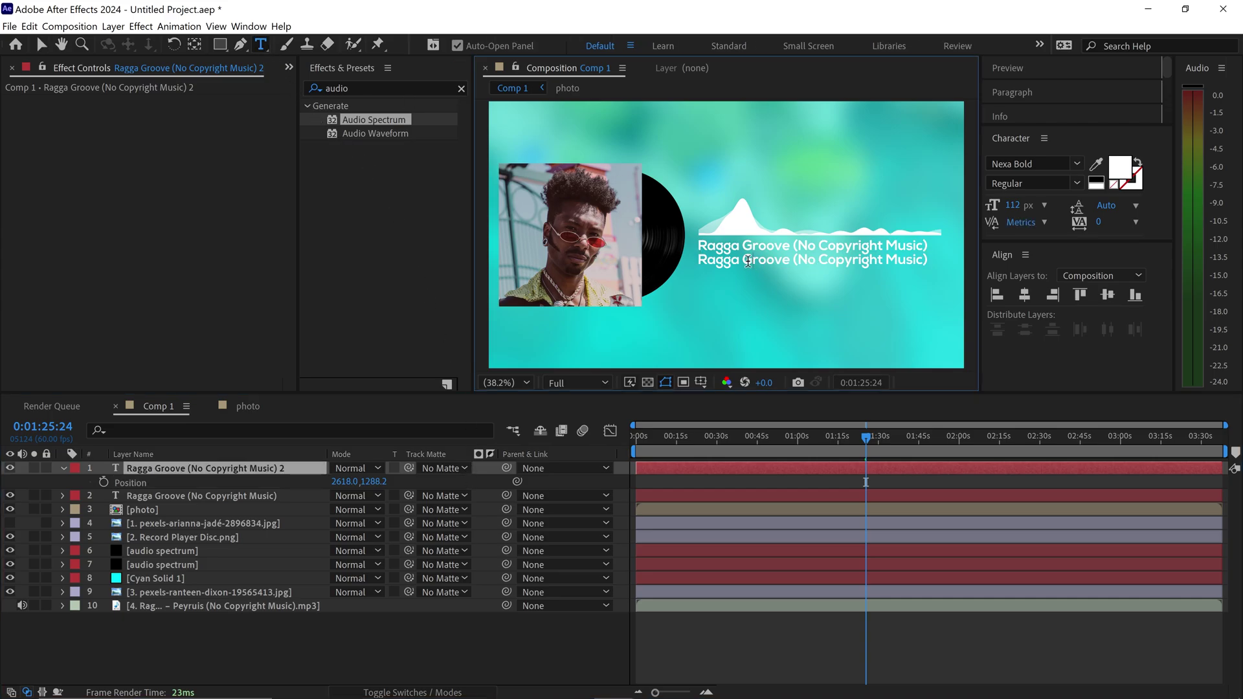
double_click(786, 262)
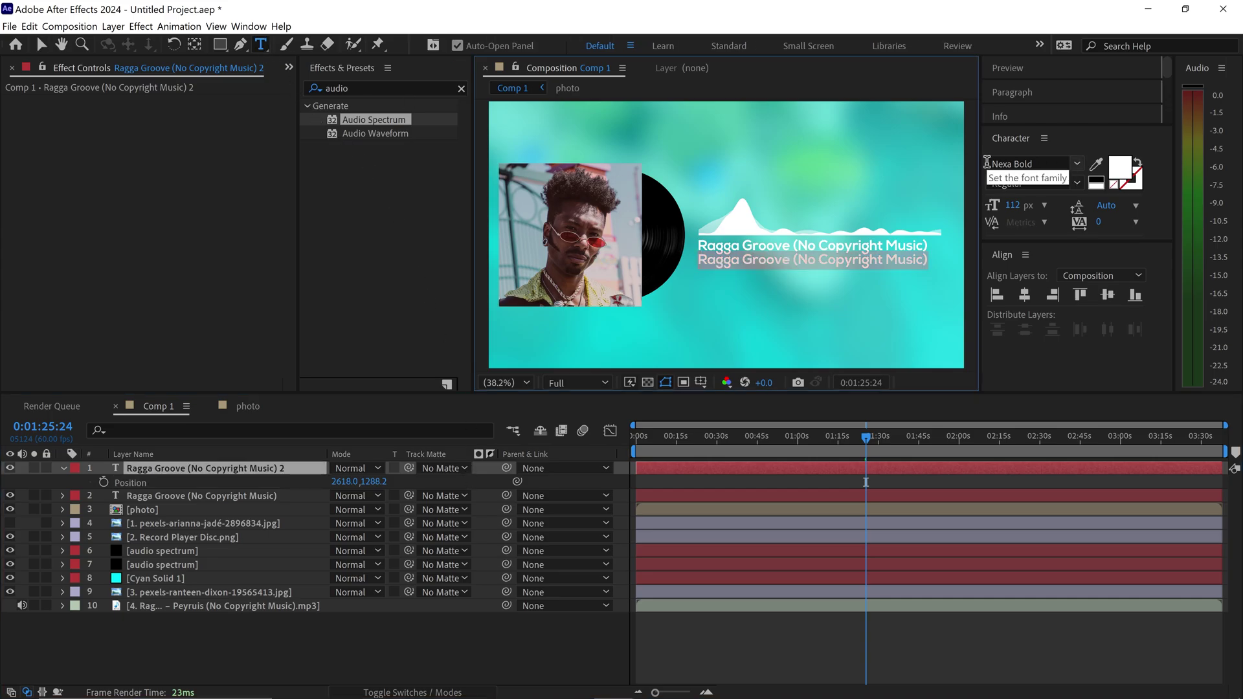
text(By P)
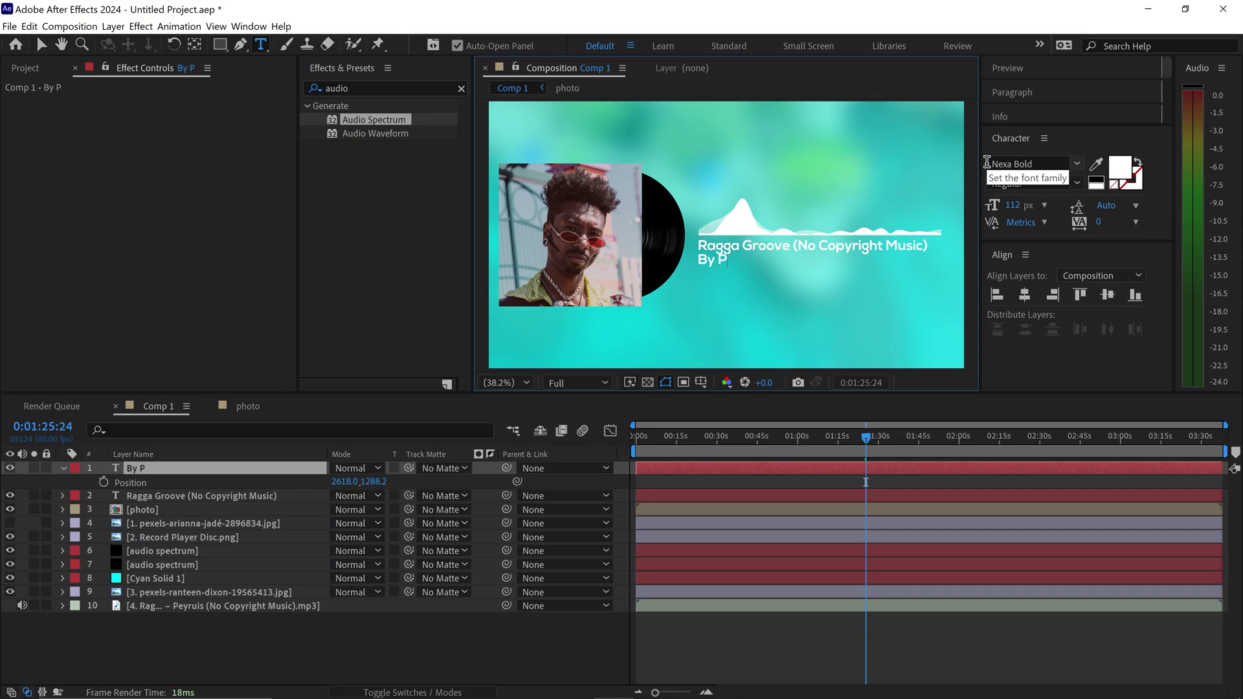
text(eyruis)
key(ctrl+a)
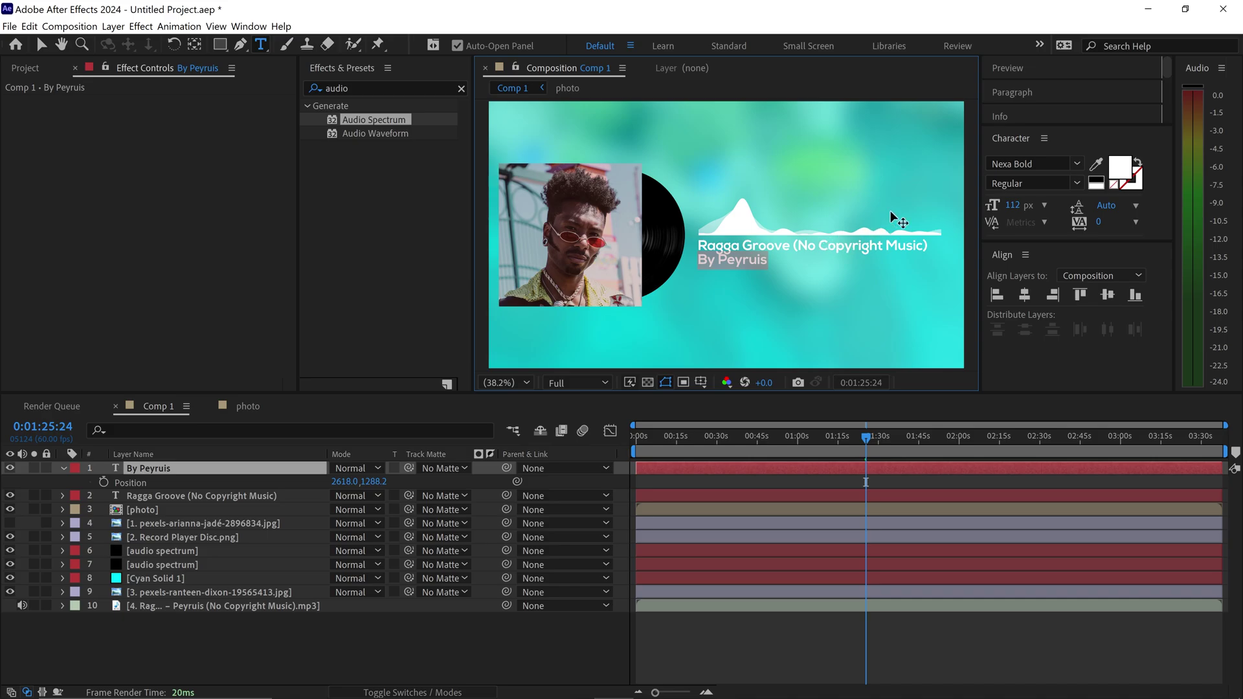
click(1077, 165)
click(982, 224)
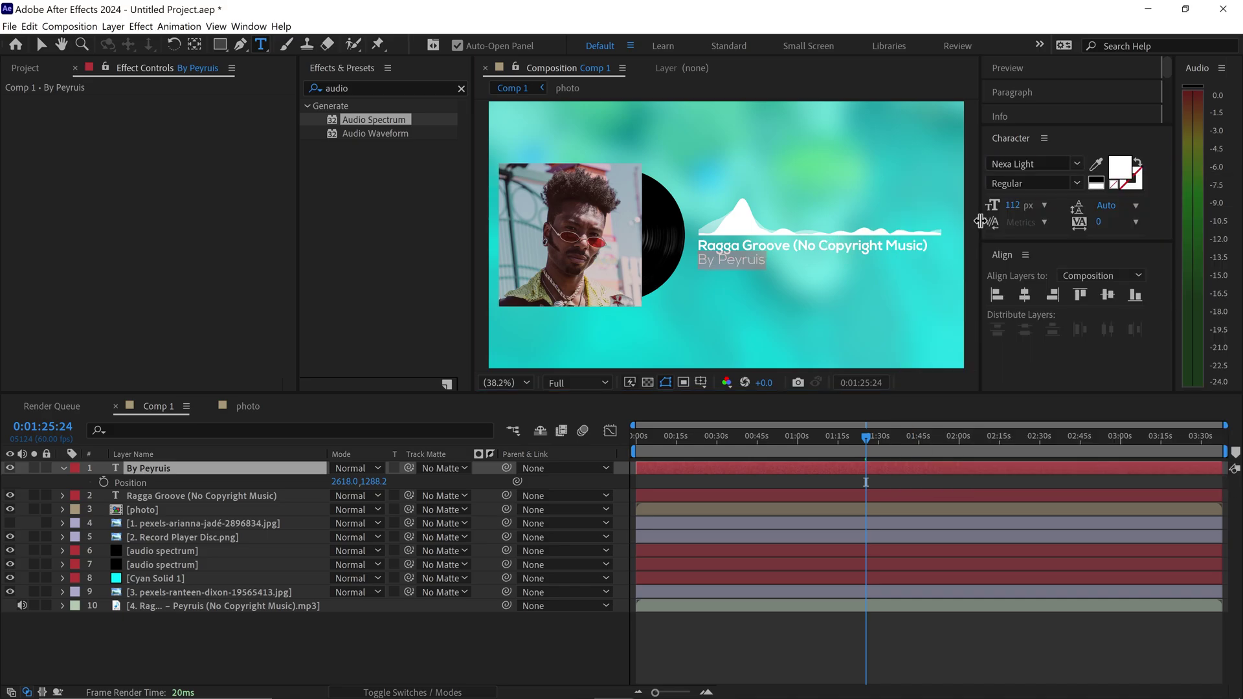
Center the anchor point of the "By Peyruis" line and lower it to Y position 1308.3.
click(41, 49)
key(ctrl+alt+Home)
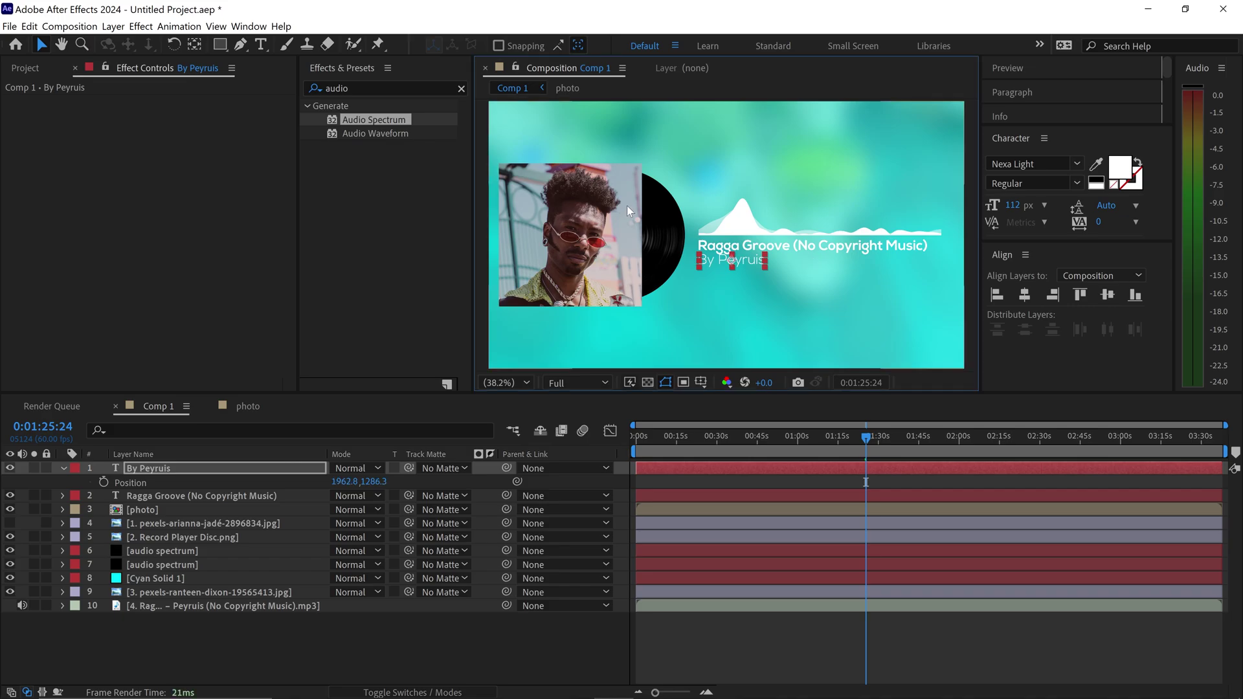
drag(374, 481, 403, 480)
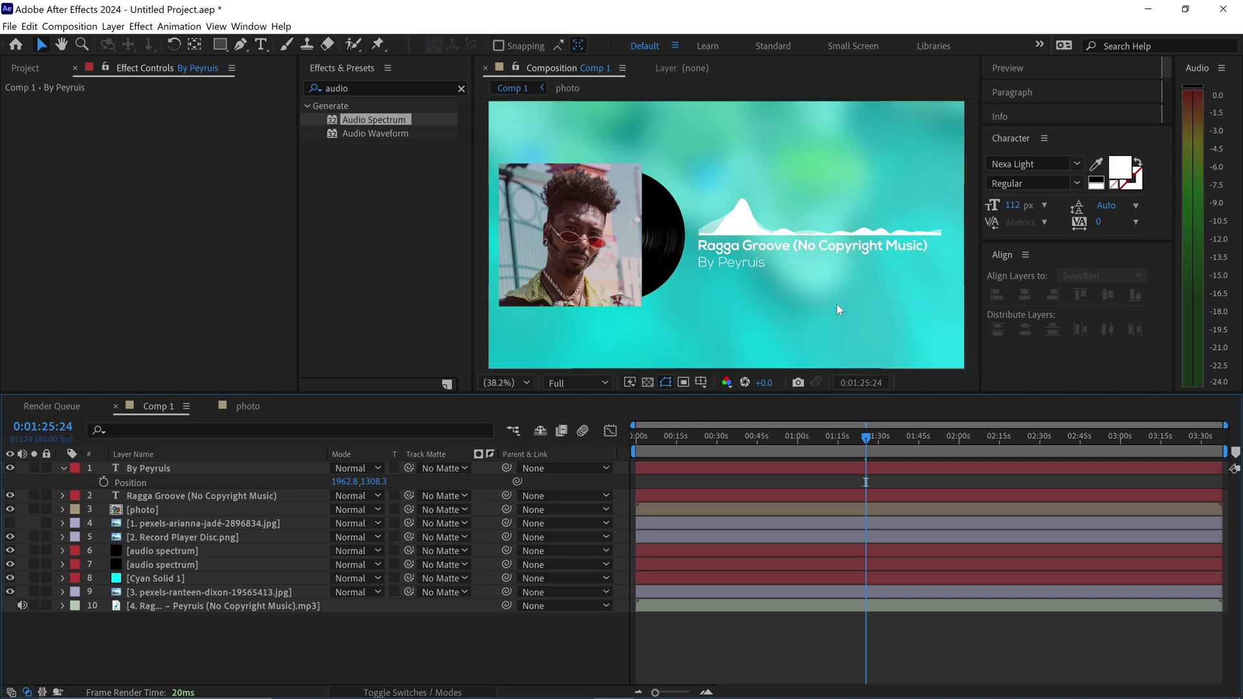
click(63, 468)
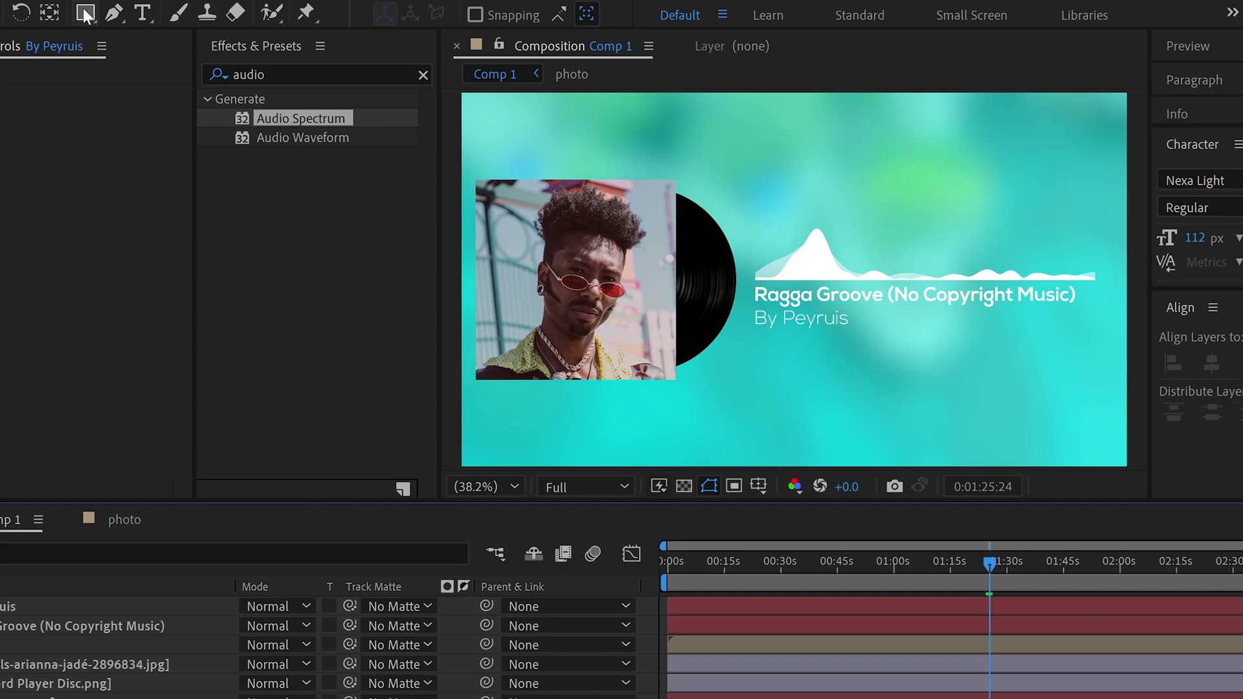
Draw a thin red rectangle from the cover photo's left edge to the spectrum's right end and center its anchor point.
click(85, 13)
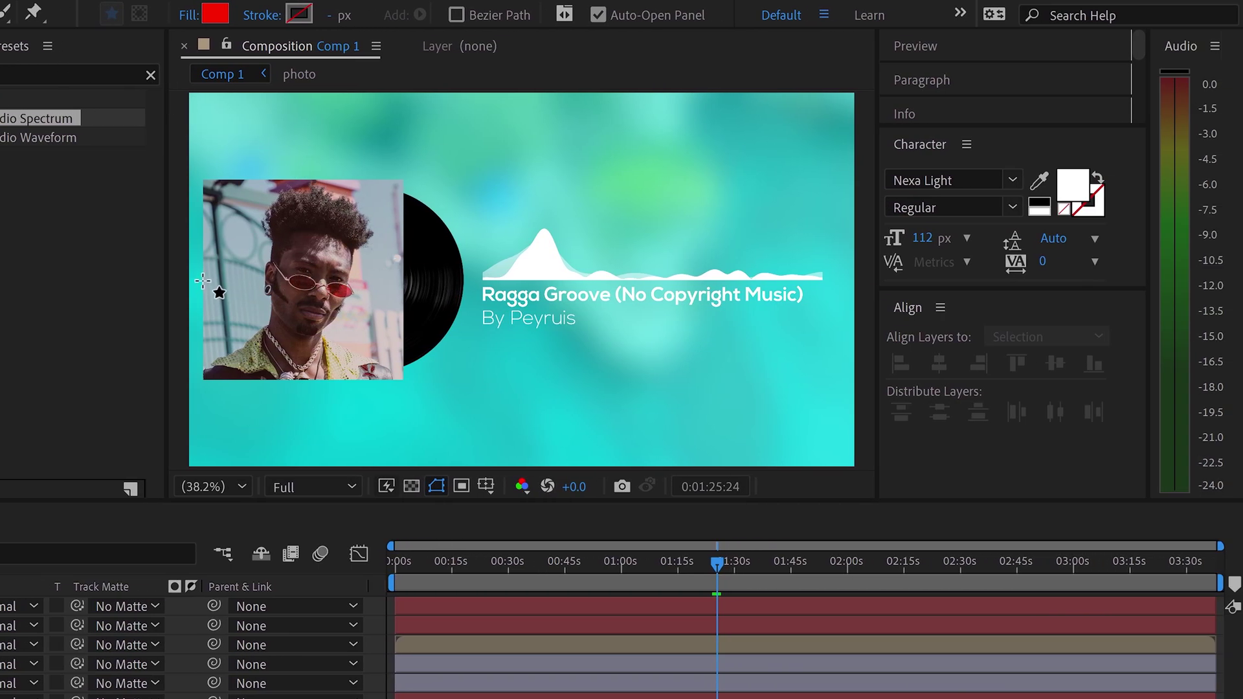
drag(203, 280, 823, 289)
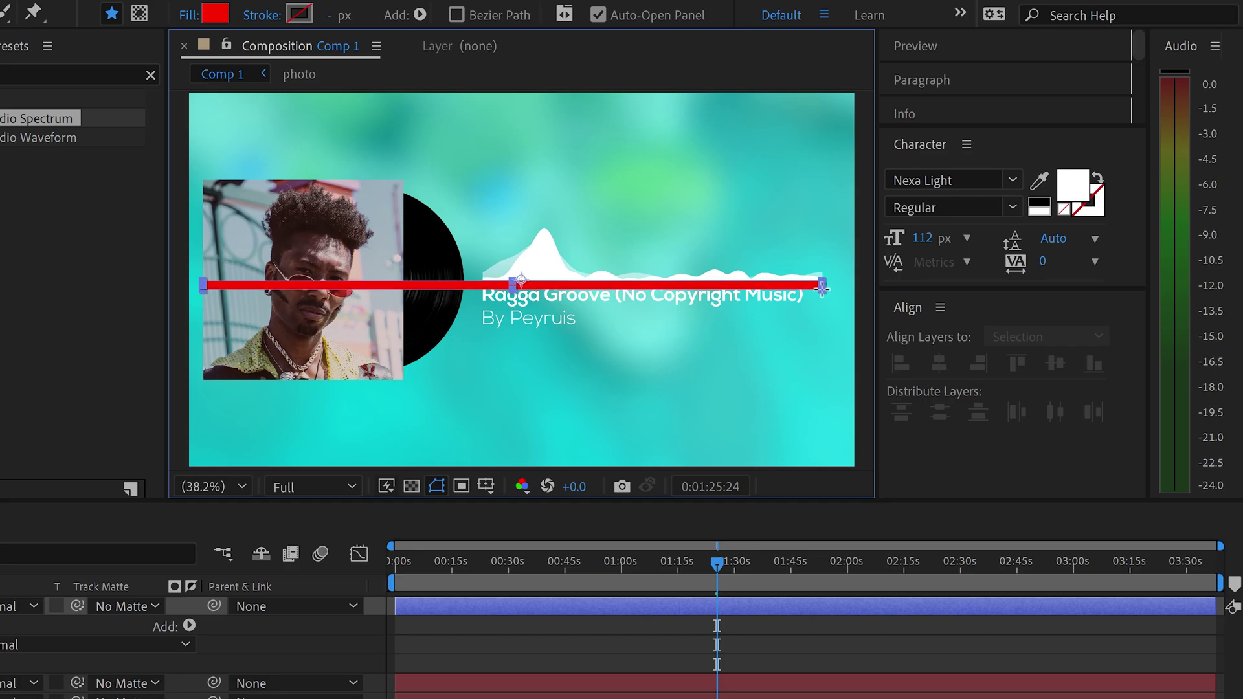
key(v)
drag(512, 278, 506, 280)
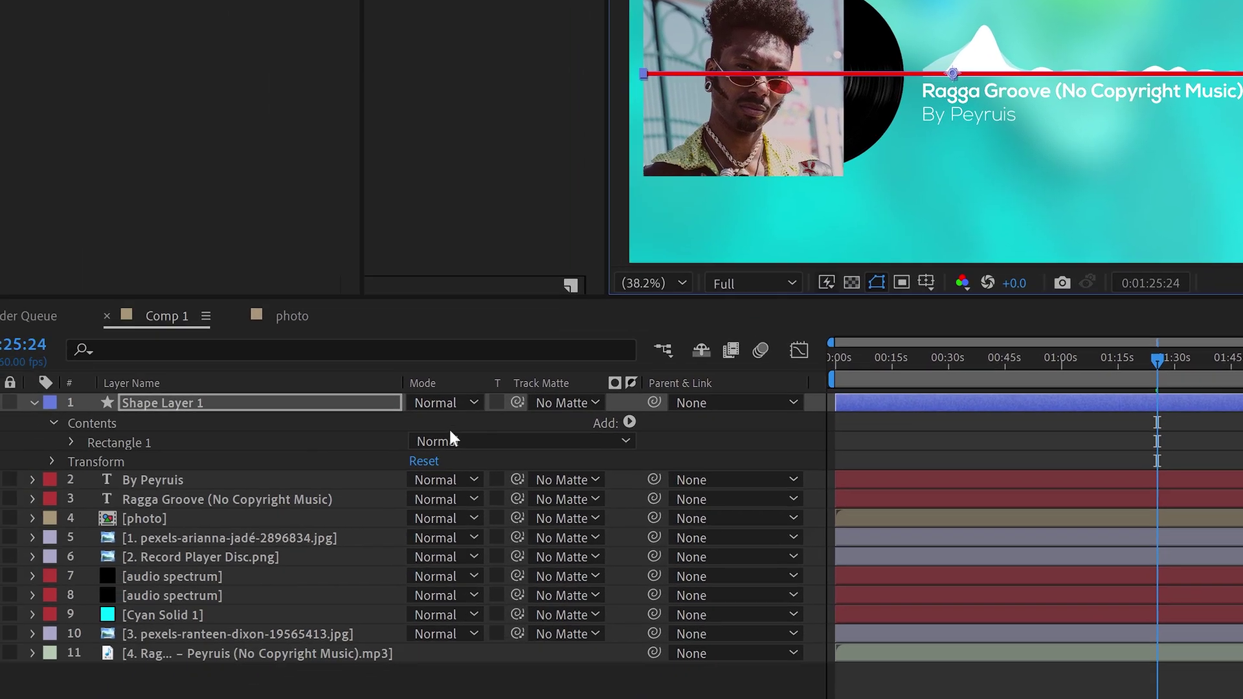
Lower the thin bar to Y position 1836, below the cover photo, and change its fill to gray.
key(p)
key(p)
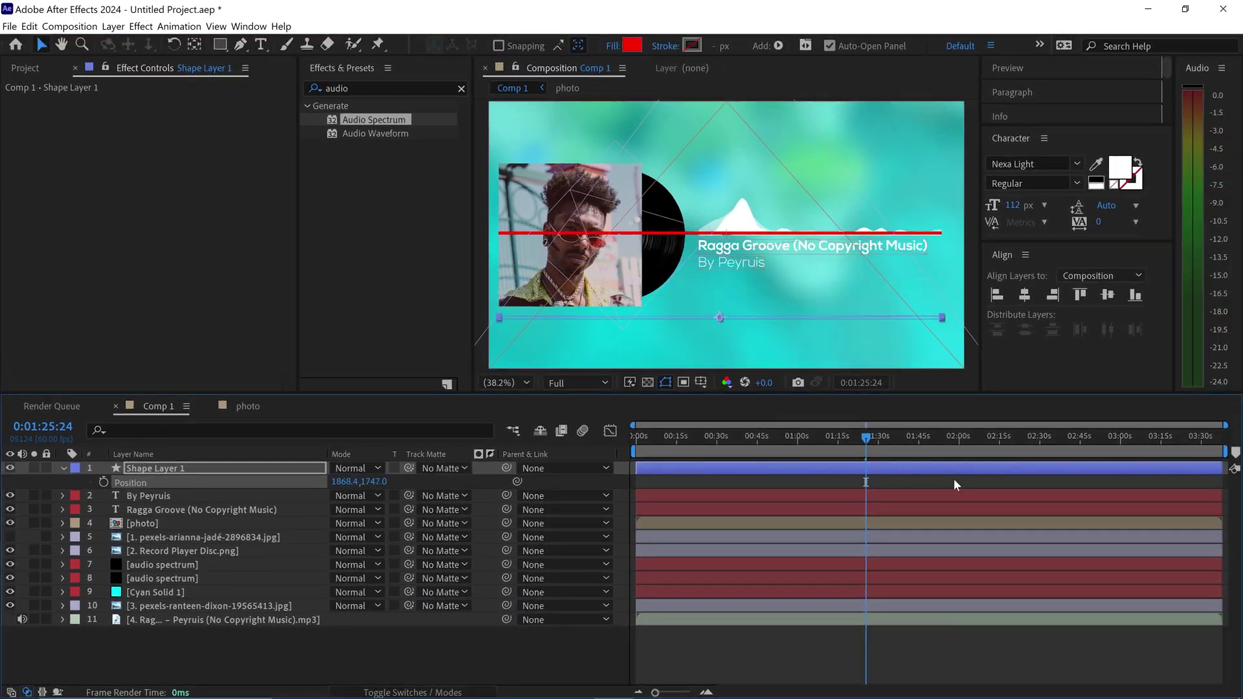
drag(427, 452, 487, 447)
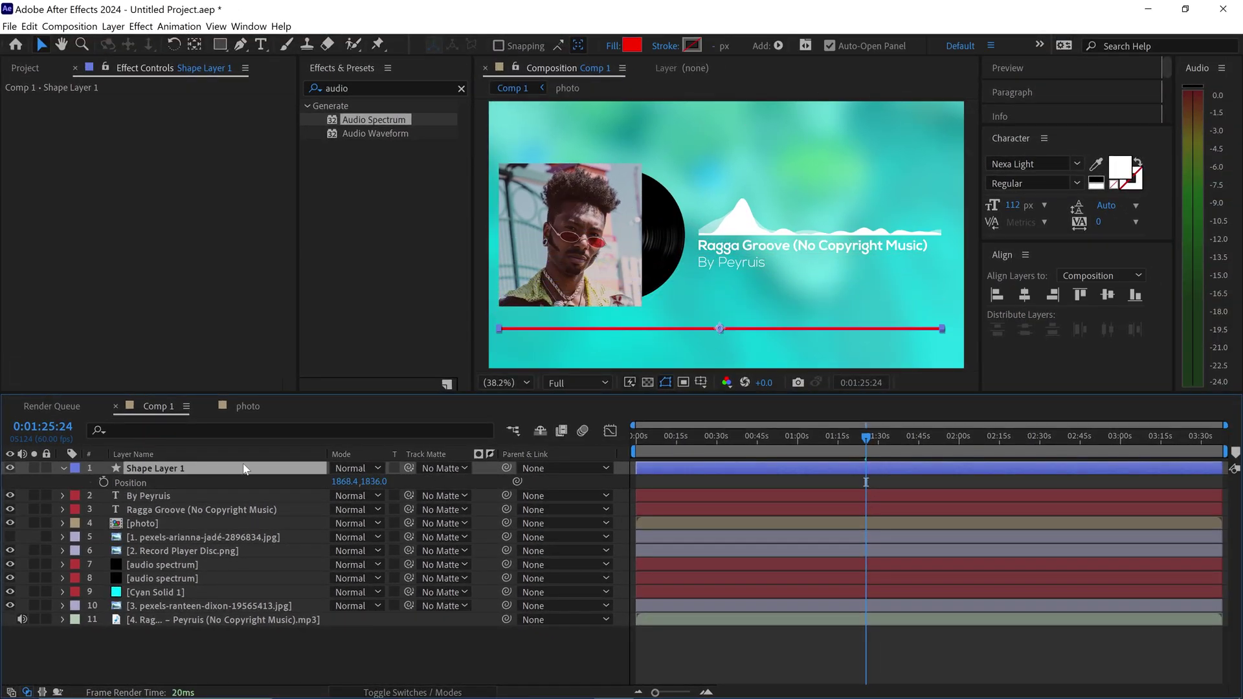
click(632, 45)
drag(289, 366, 187, 373)
click(570, 265)
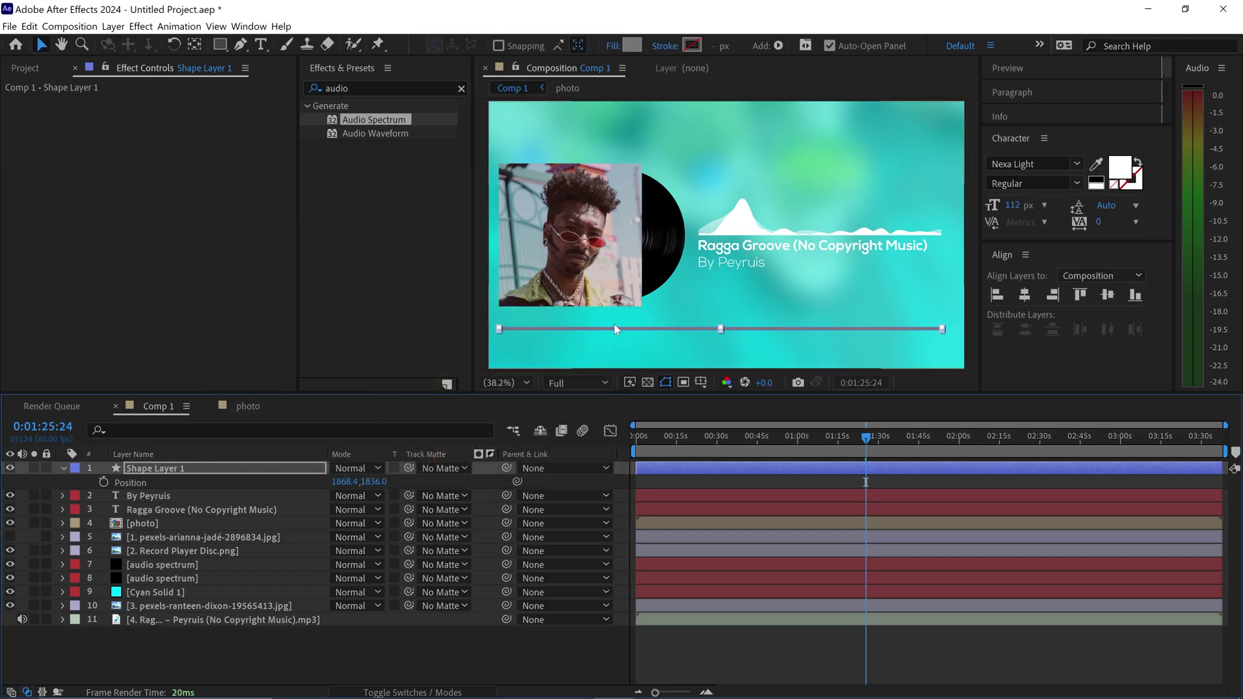
Duplicate the gray bar layer and change the copy's fill to red.
click(149, 471)
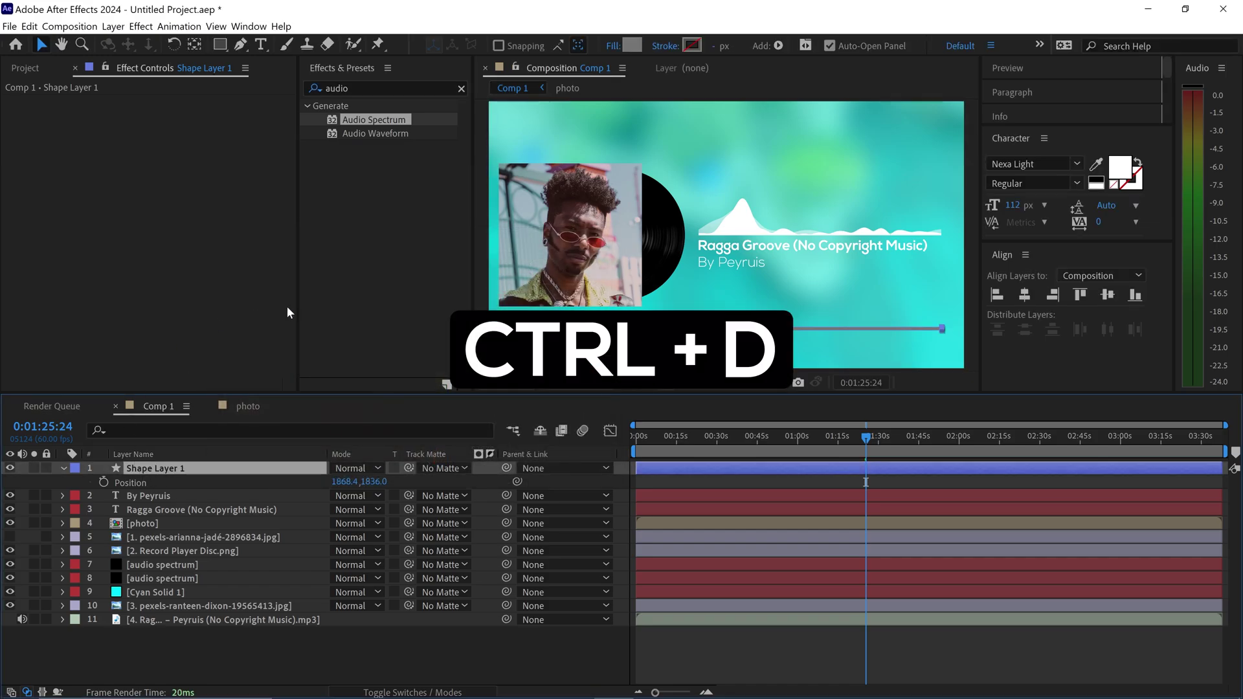
key(ctrl+d)
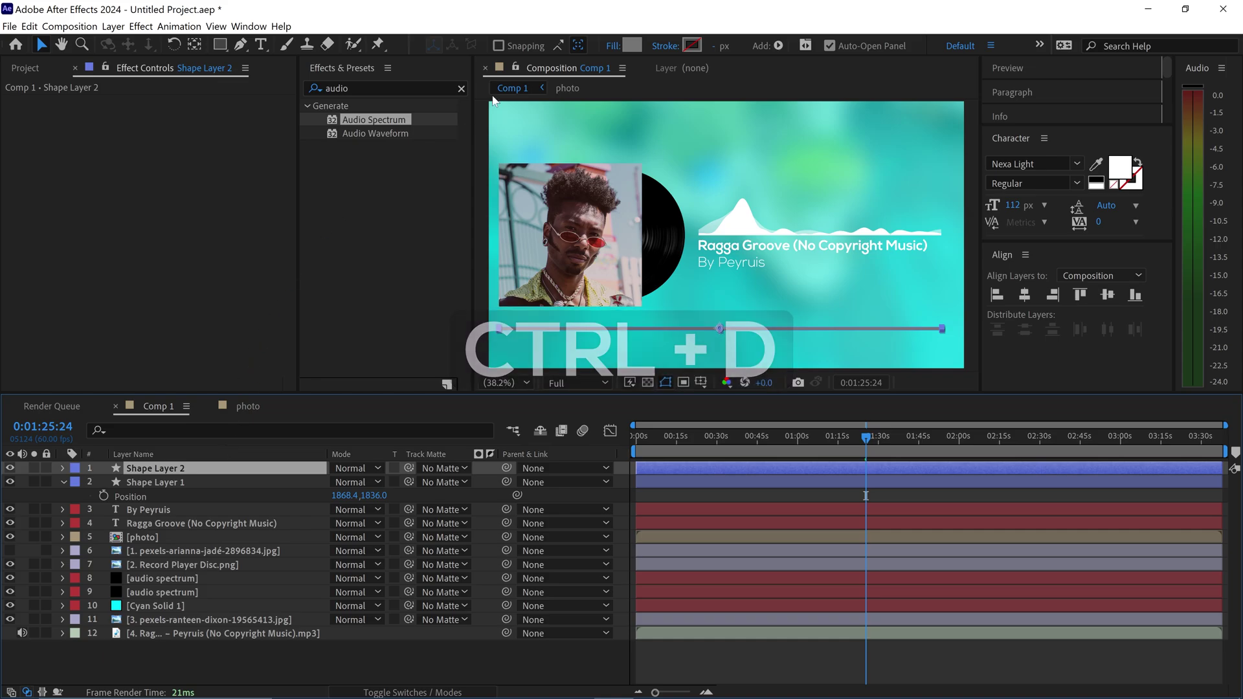
click(632, 45)
text(00C1FF)
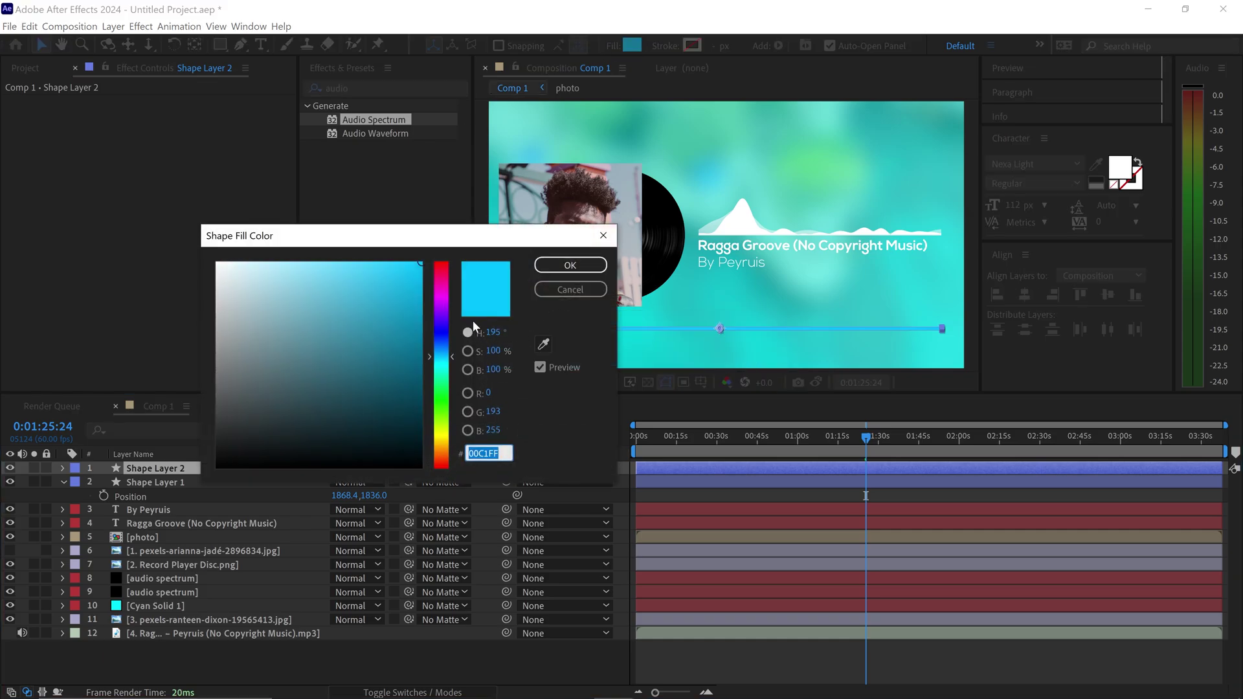
click(443, 270)
click(550, 268)
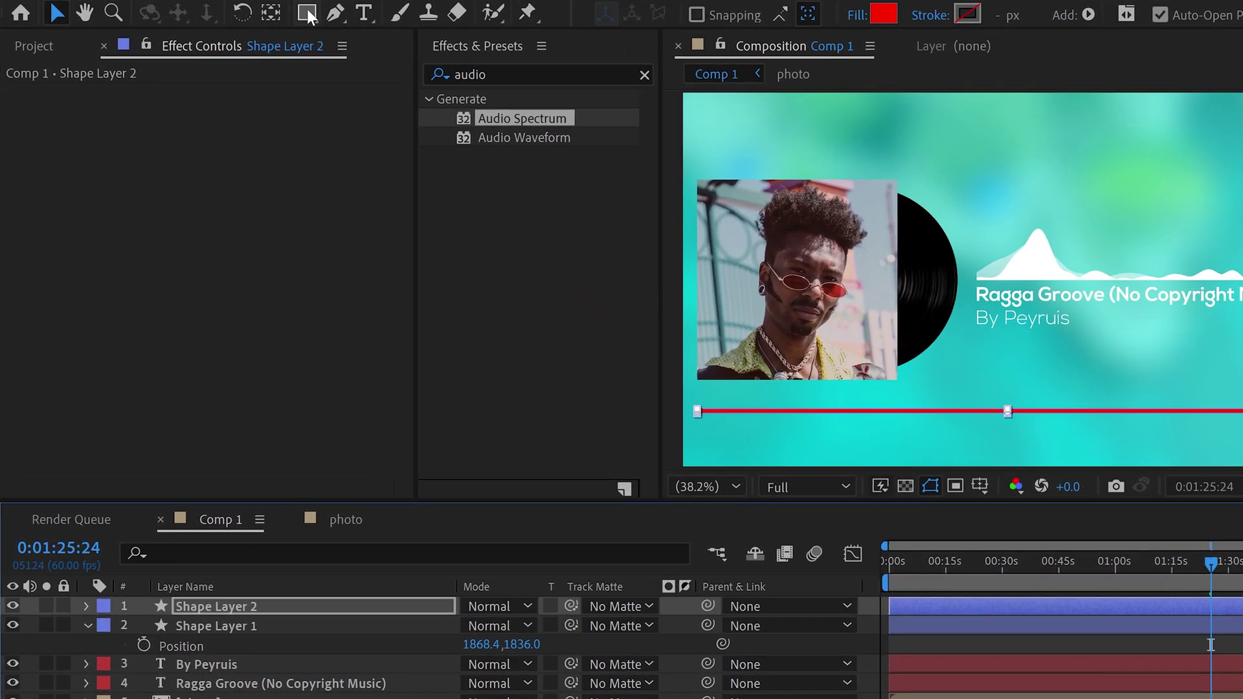
Draw a small red circle on its own layer at the red bar's left end with the Ellipse tool.
click(220, 44)
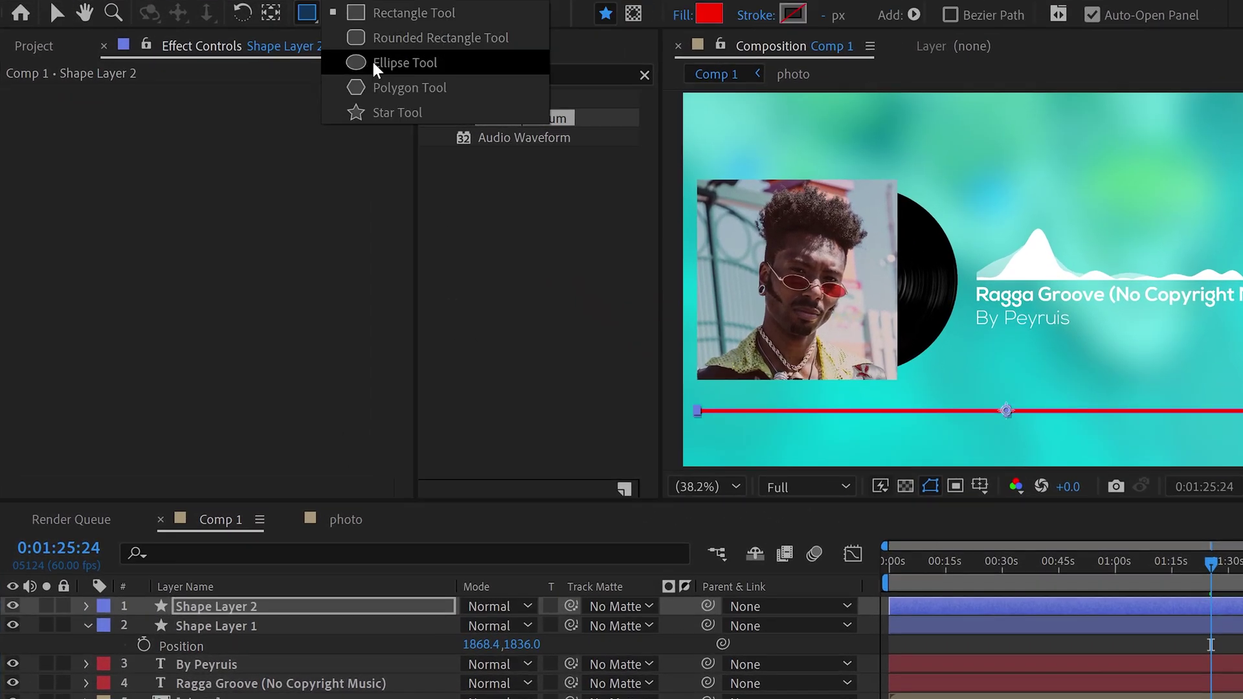
key(Escape)
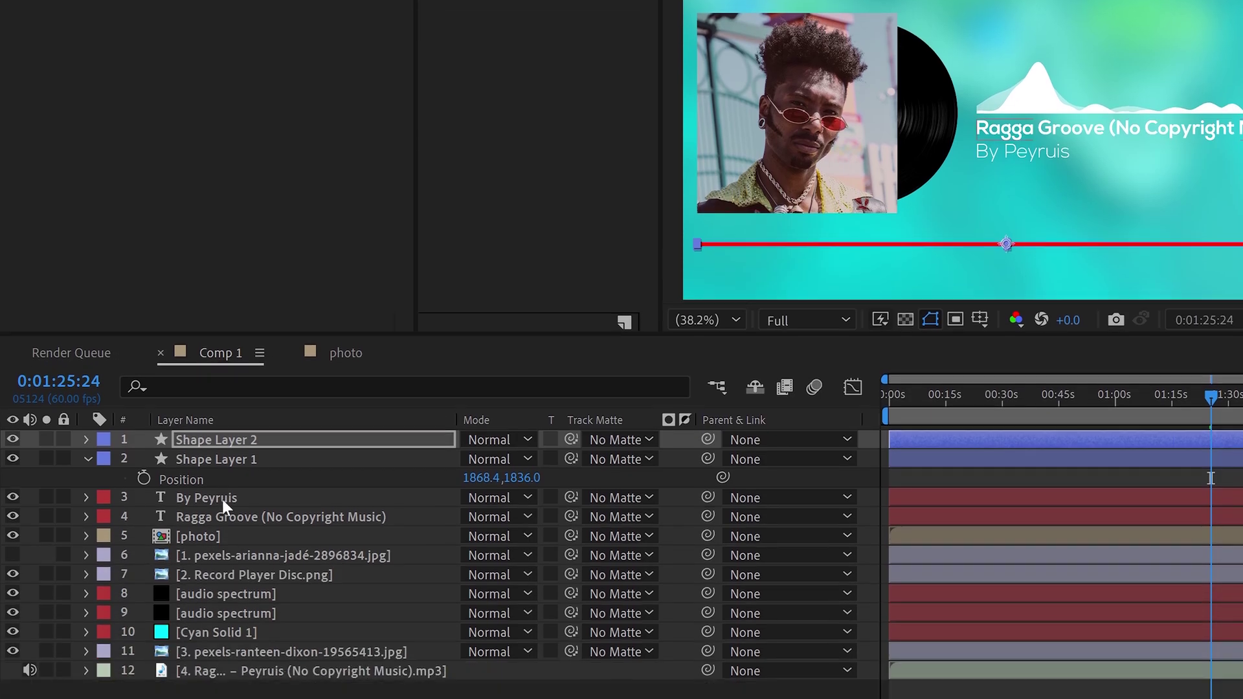
click(88, 461)
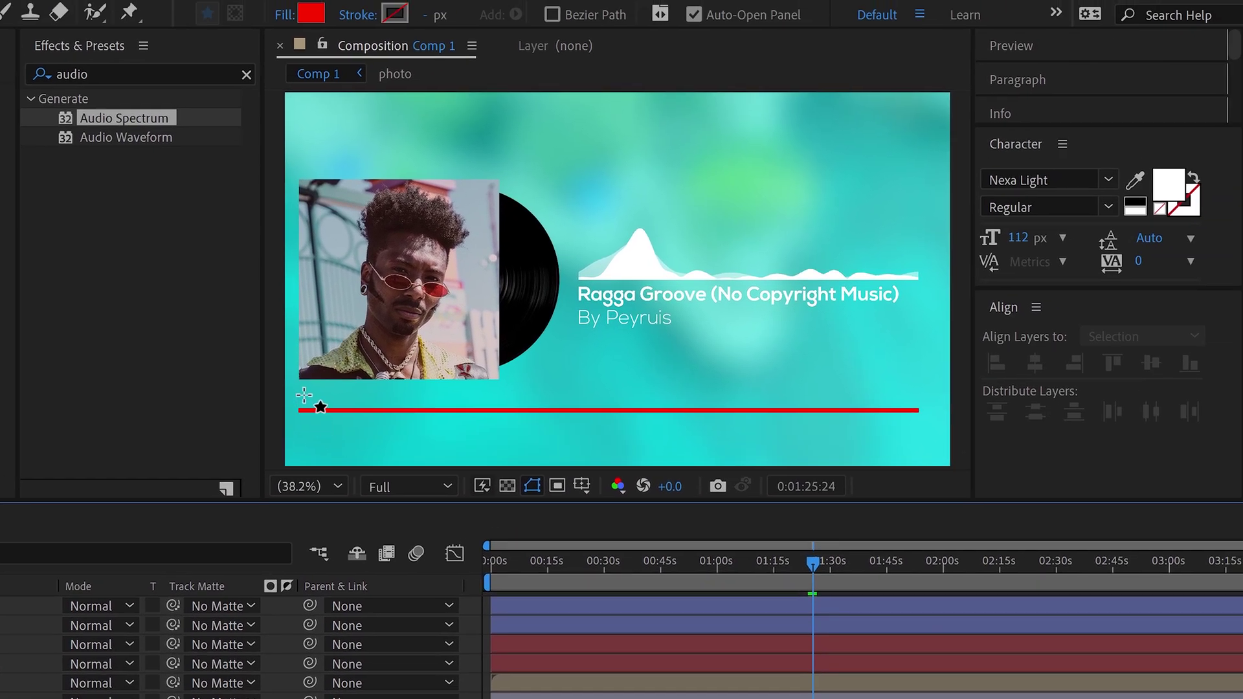
mouse_move(292, 396)
mouse_down()
mouse_move(635, 259)
mouse_move(306, 408)
mouse_up()
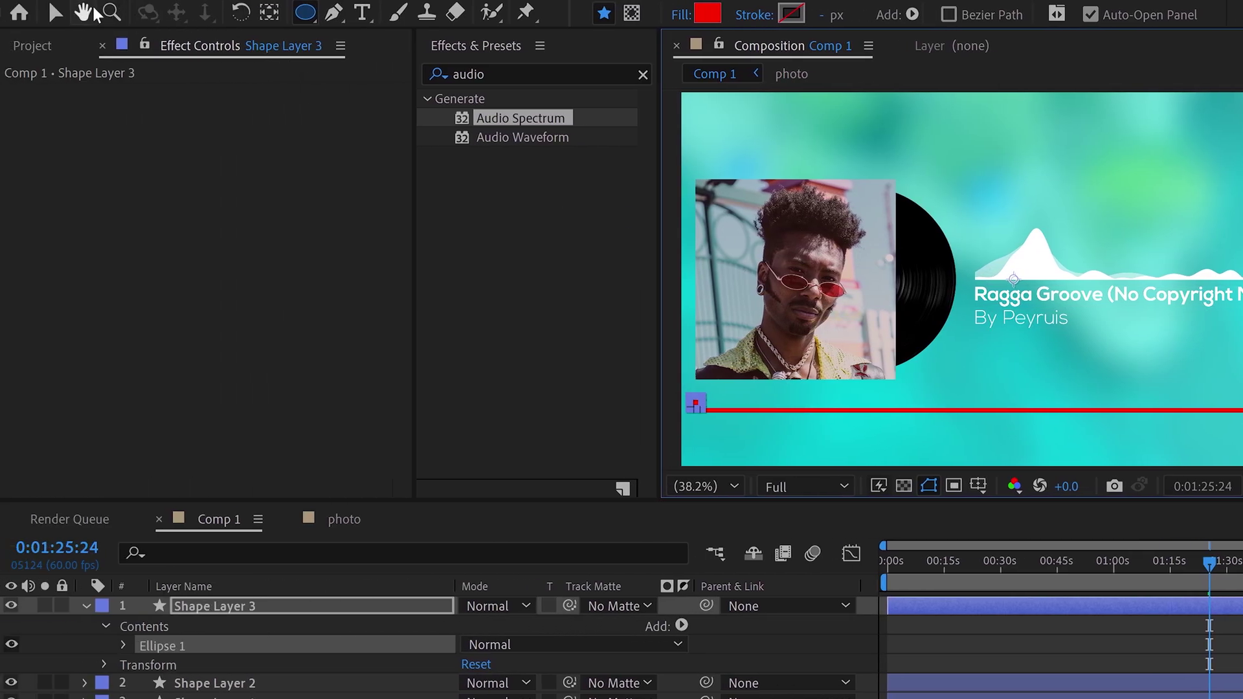
click(57, 13)
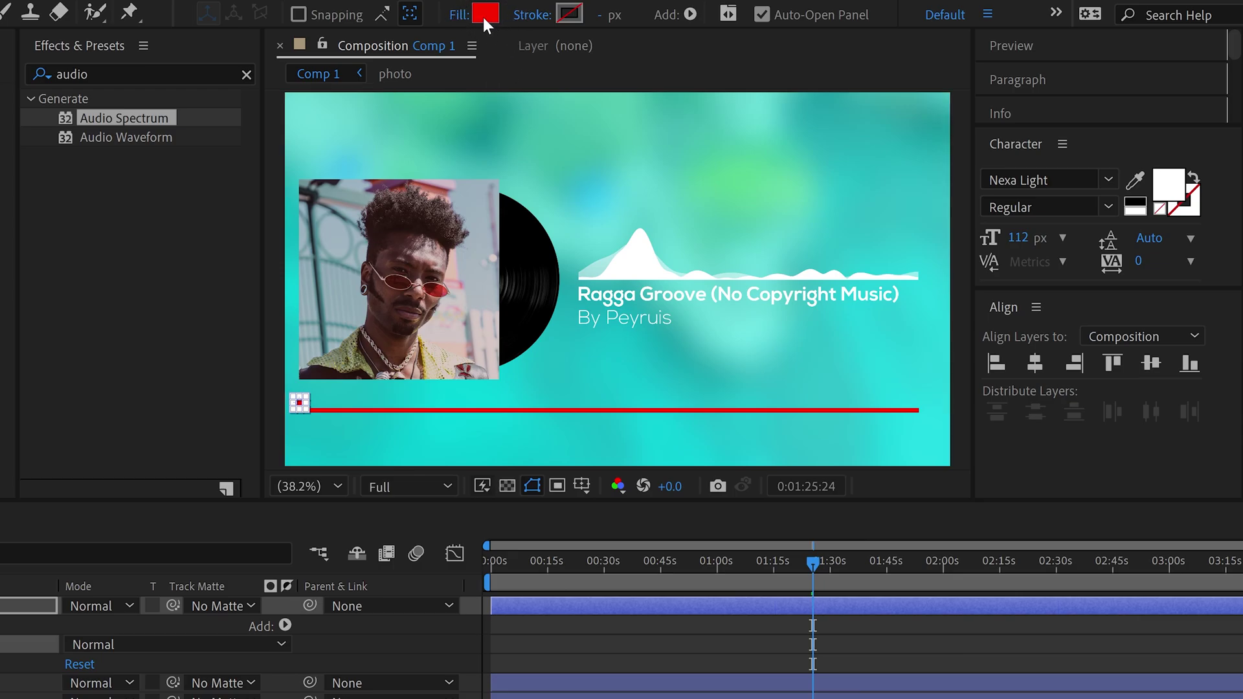
Give the circle a solid black 30 px stroke.
click(526, 14)
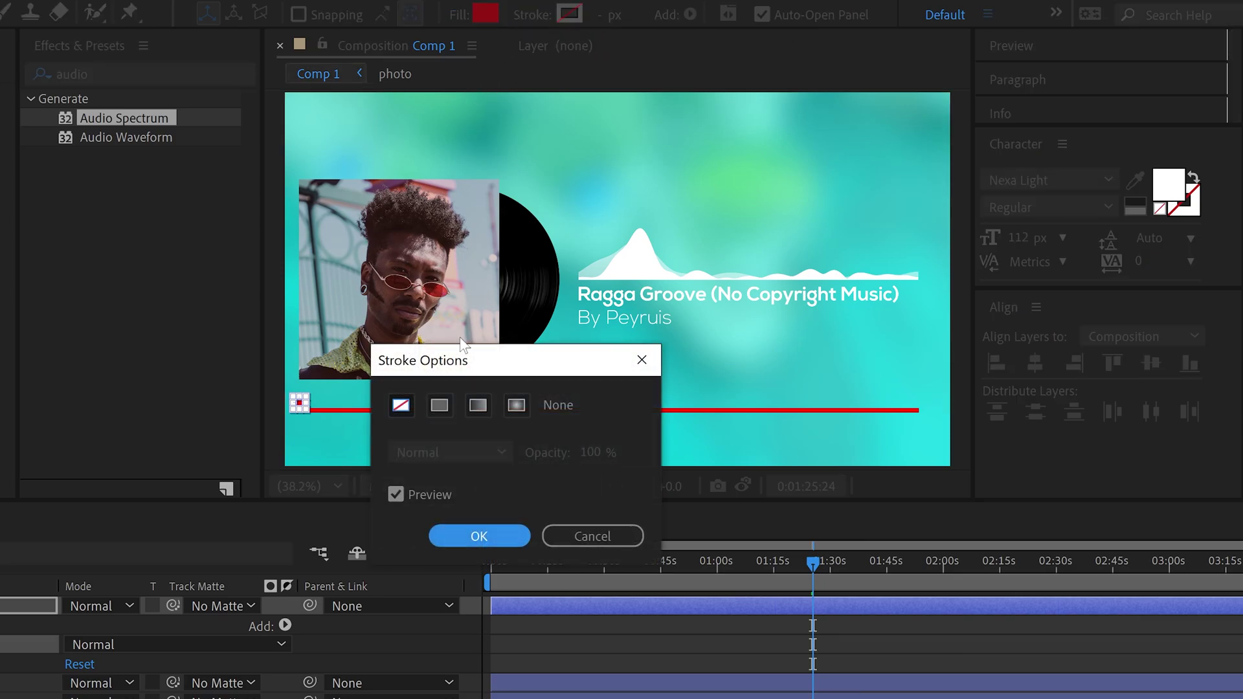
click(439, 406)
click(476, 535)
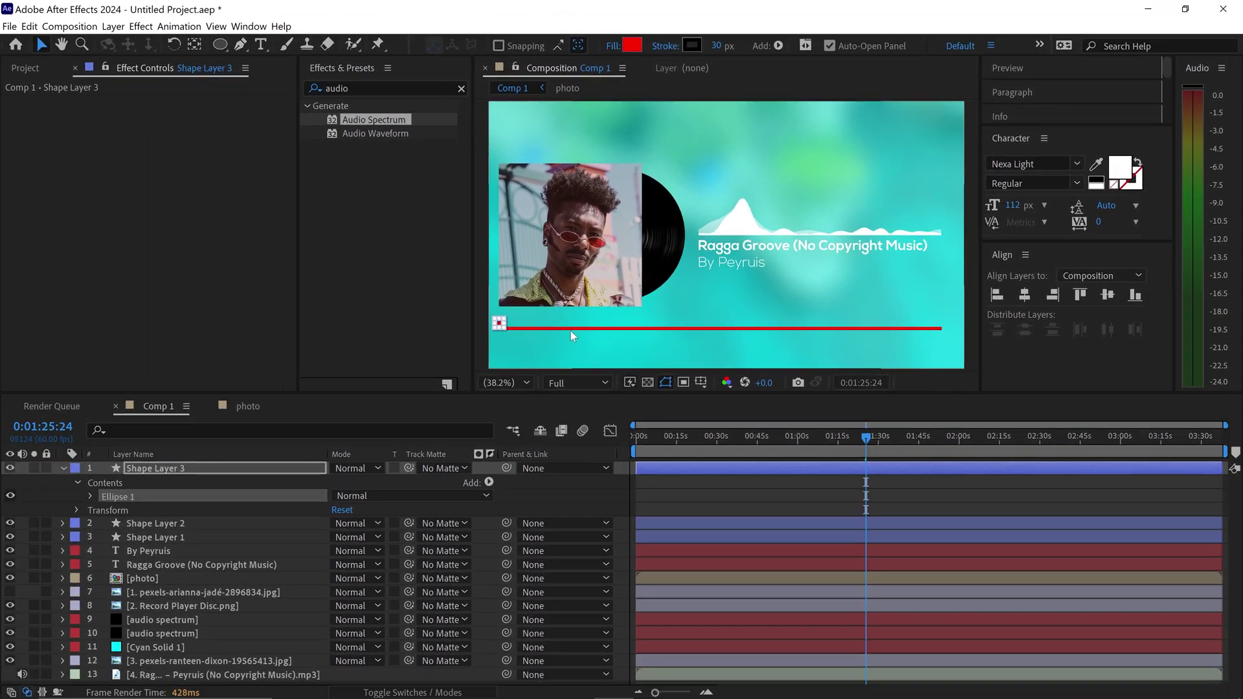
Move the circle onto the bar's left end with layer position 1913, 1265 and center its anchor point.
scroll(410, 391, up, 4)
key(h)
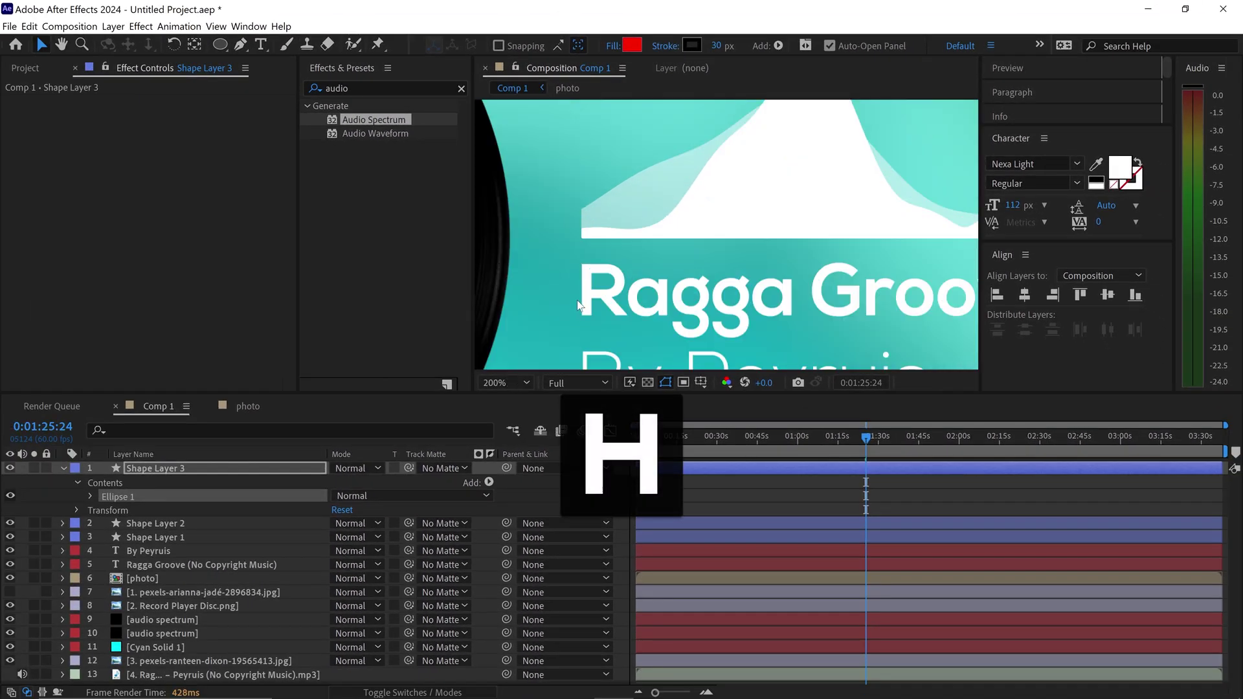
drag(536, 282, 724, 196)
scroll(724, 195, down, 10)
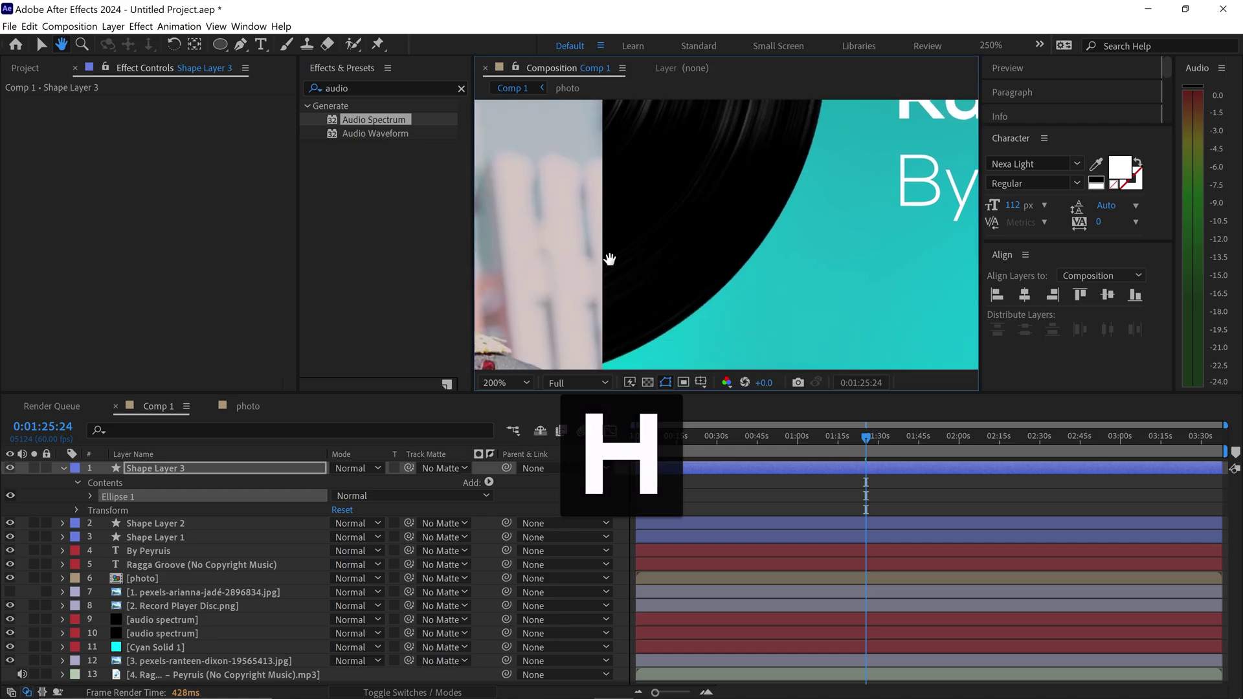
scroll(746, 263, left, 5)
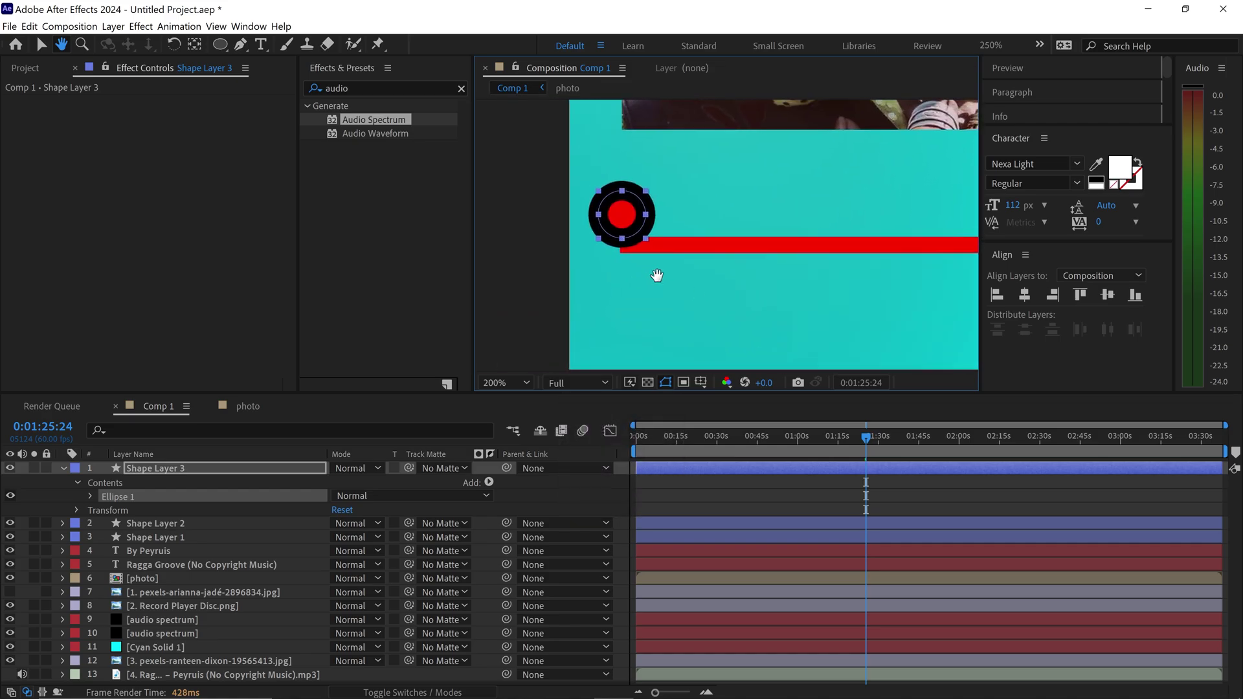
key(v)
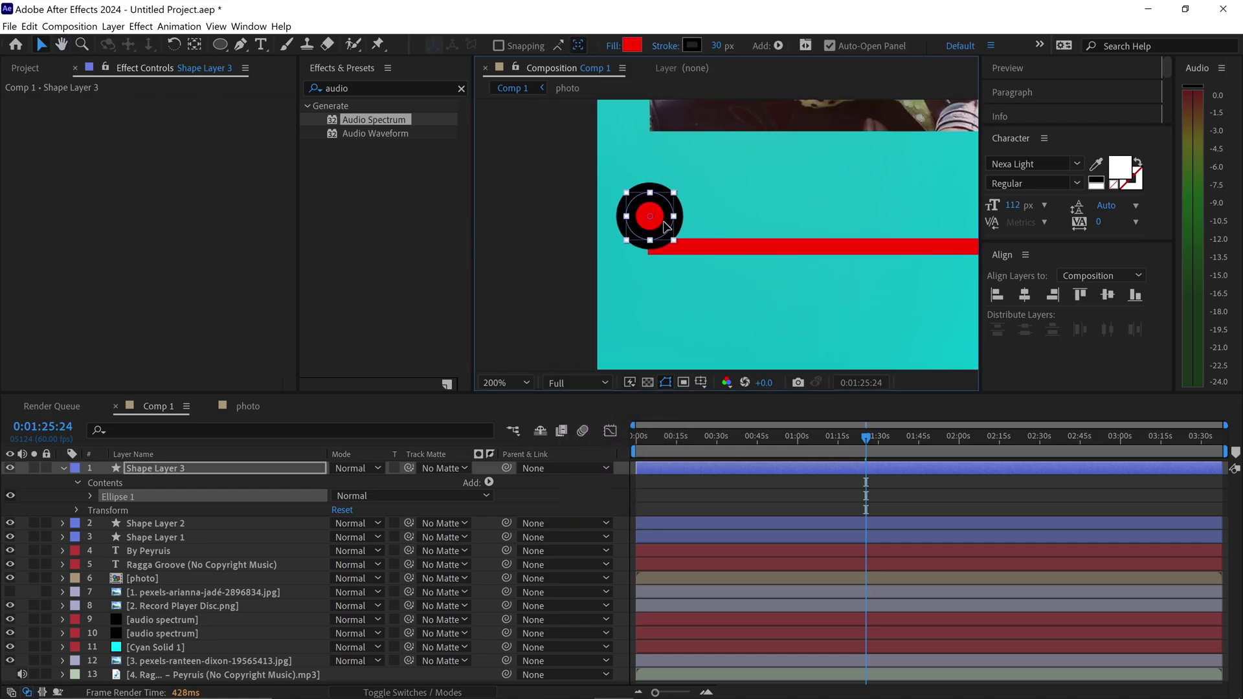
drag(669, 212, 699, 138)
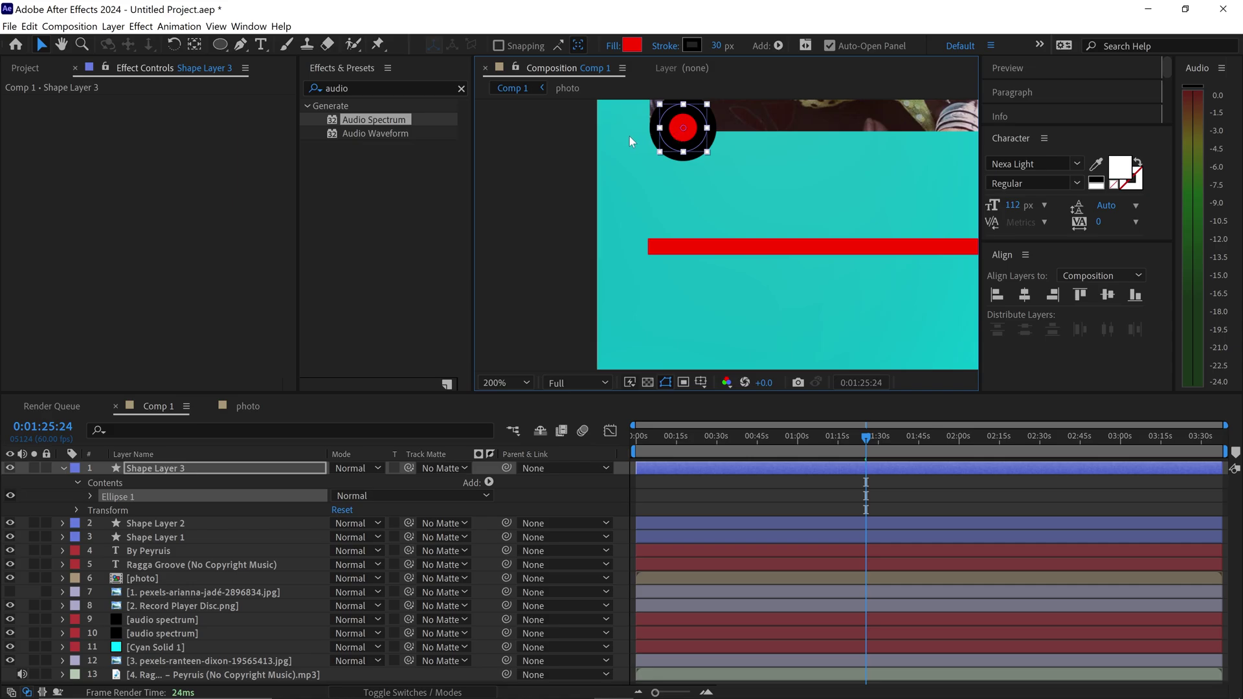
key(p)
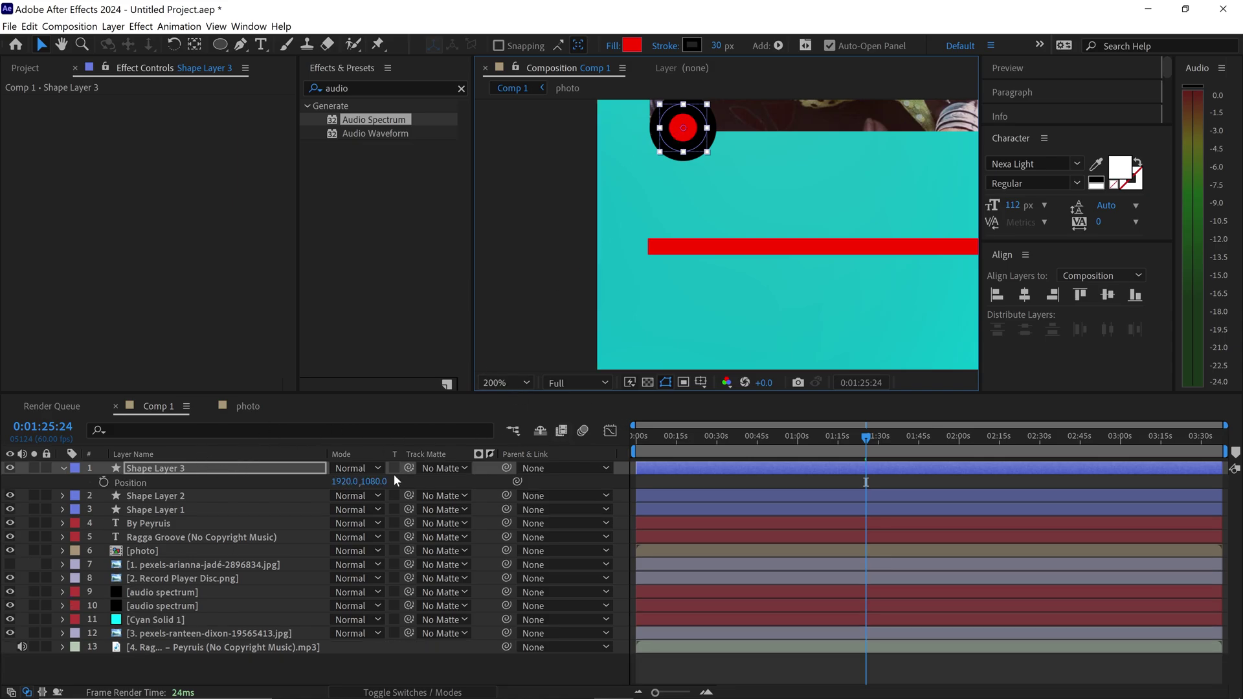
drag(379, 482, 410, 483)
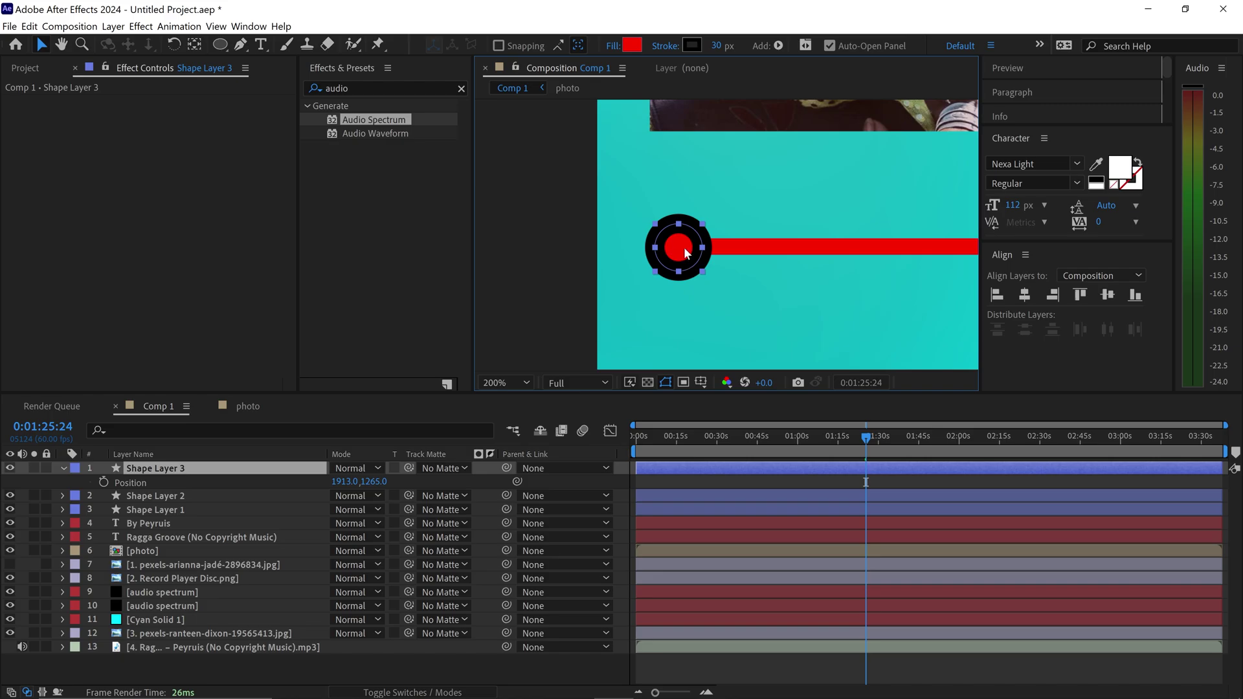
key(ctrl+alt+Home)
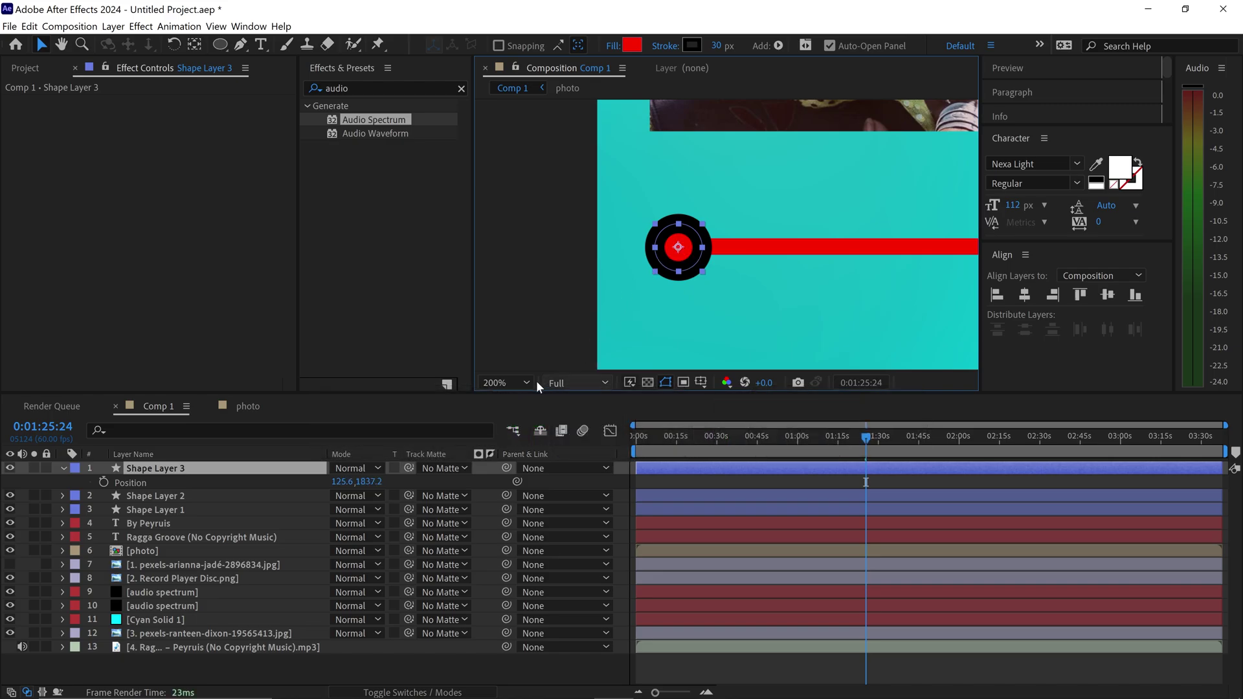
click(516, 385)
click(510, 401)
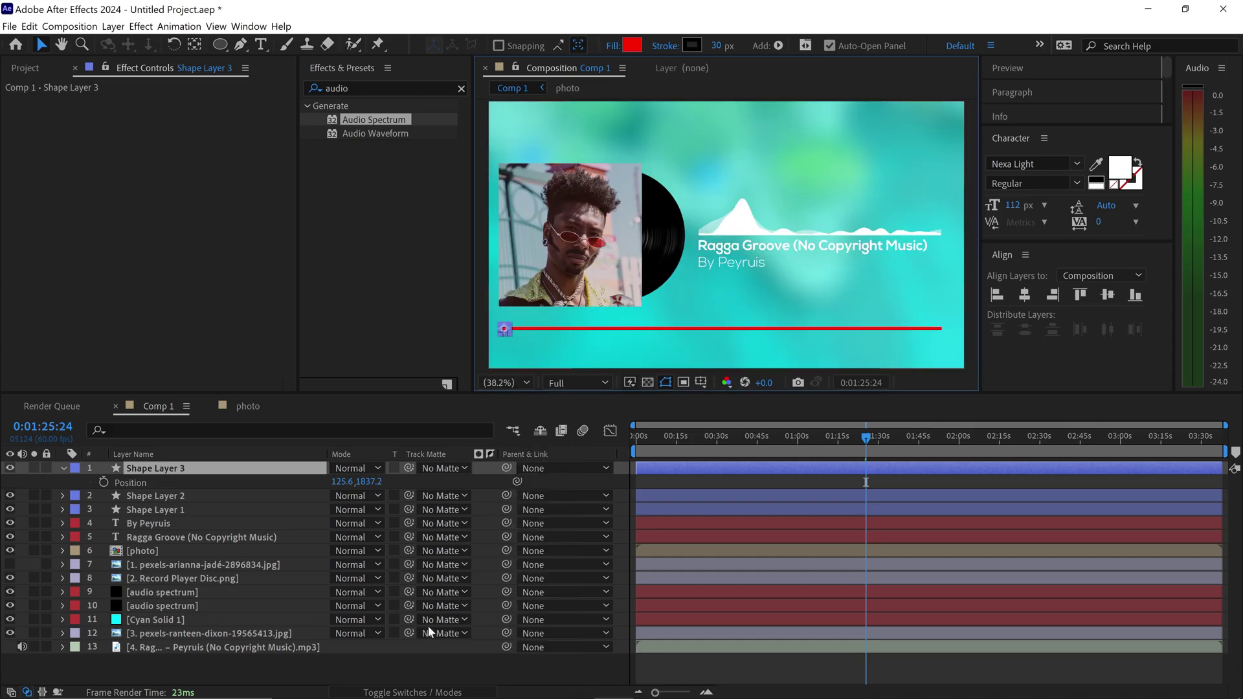
Add a Position keyframe for the circle at 0:00:00:00, with the circle at the bar's left end.
click(407, 658)
click(146, 468)
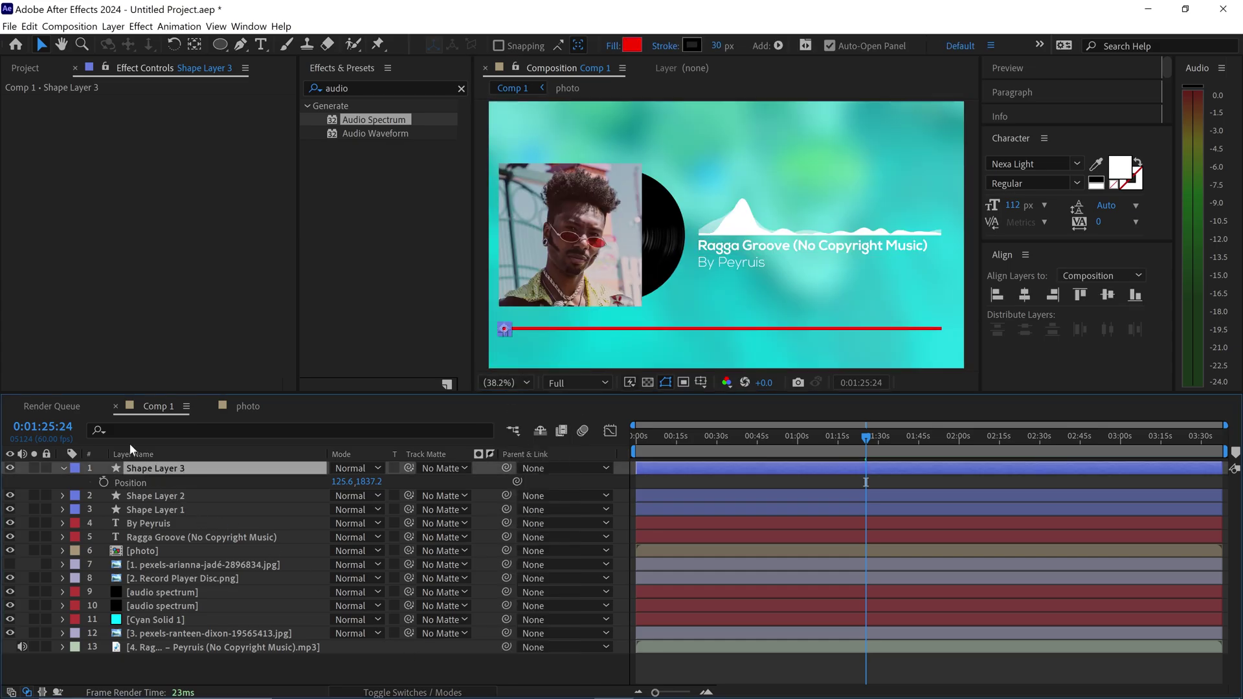
drag(665, 439, 619, 440)
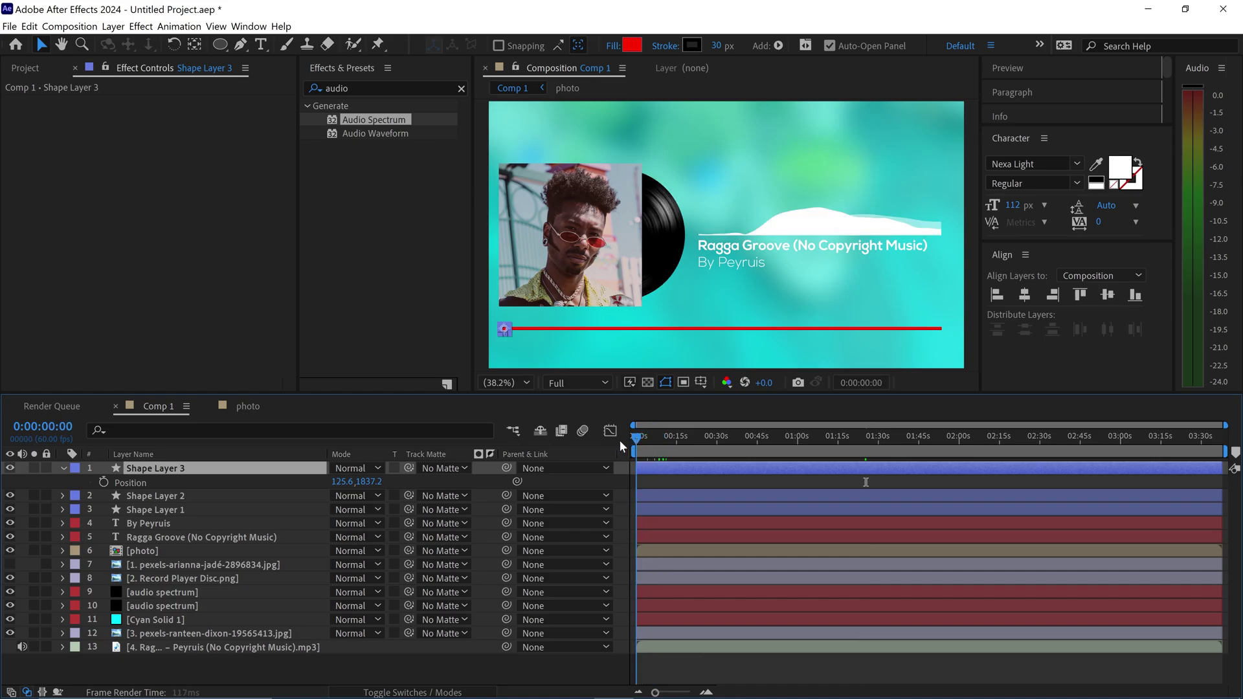
click(103, 481)
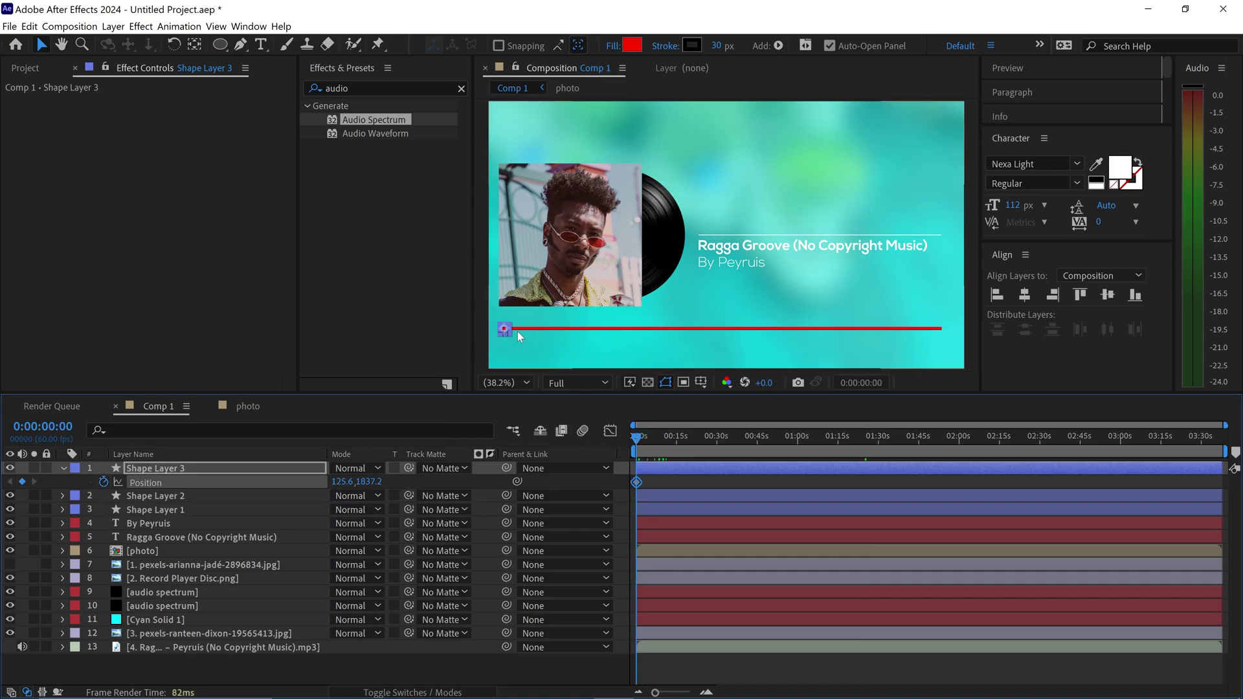
Add an end Position keyframe at 0:03:38:00 that places the circle at the bar's right end, X 3642.6.
drag(753, 444, 1224, 439)
drag(353, 486, 335, 483)
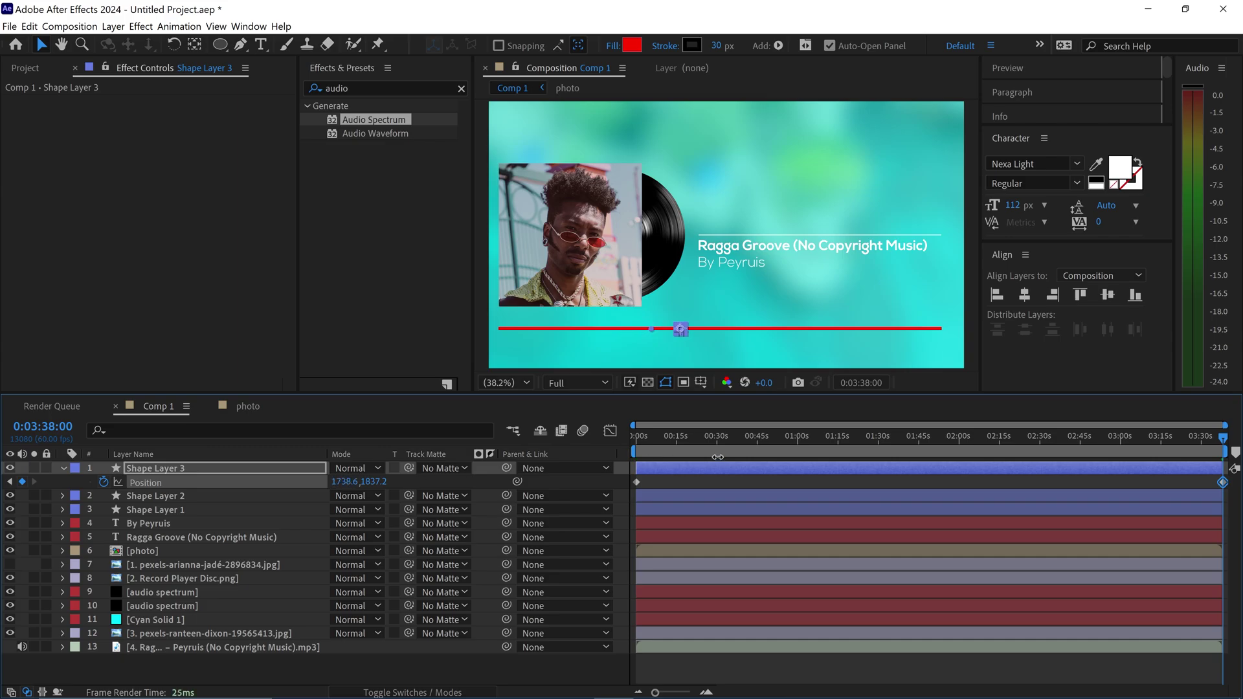
drag(717, 457, 957, 456)
drag(341, 486, 1018, 457)
drag(370, 481, 755, 483)
click(737, 483)
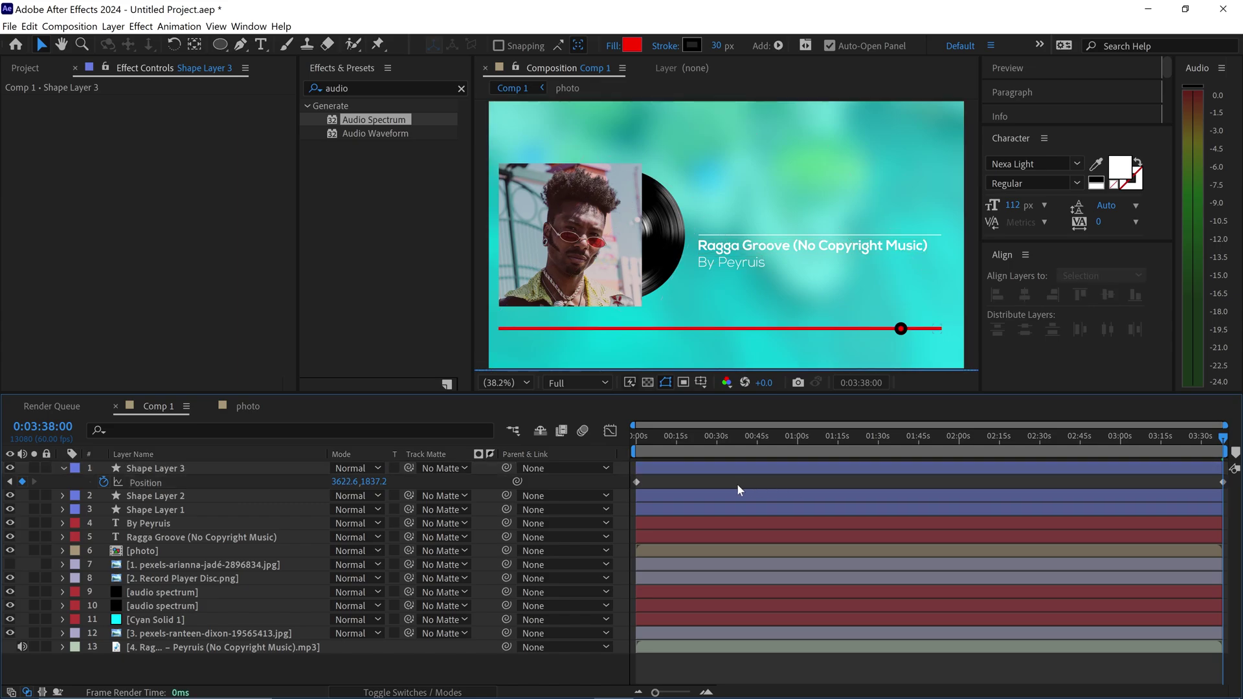
At 0:00:00:00, draw a rectangular mask on the red bar's layer, covering only its left tip up to the circle's center.
drag(801, 435, 579, 476)
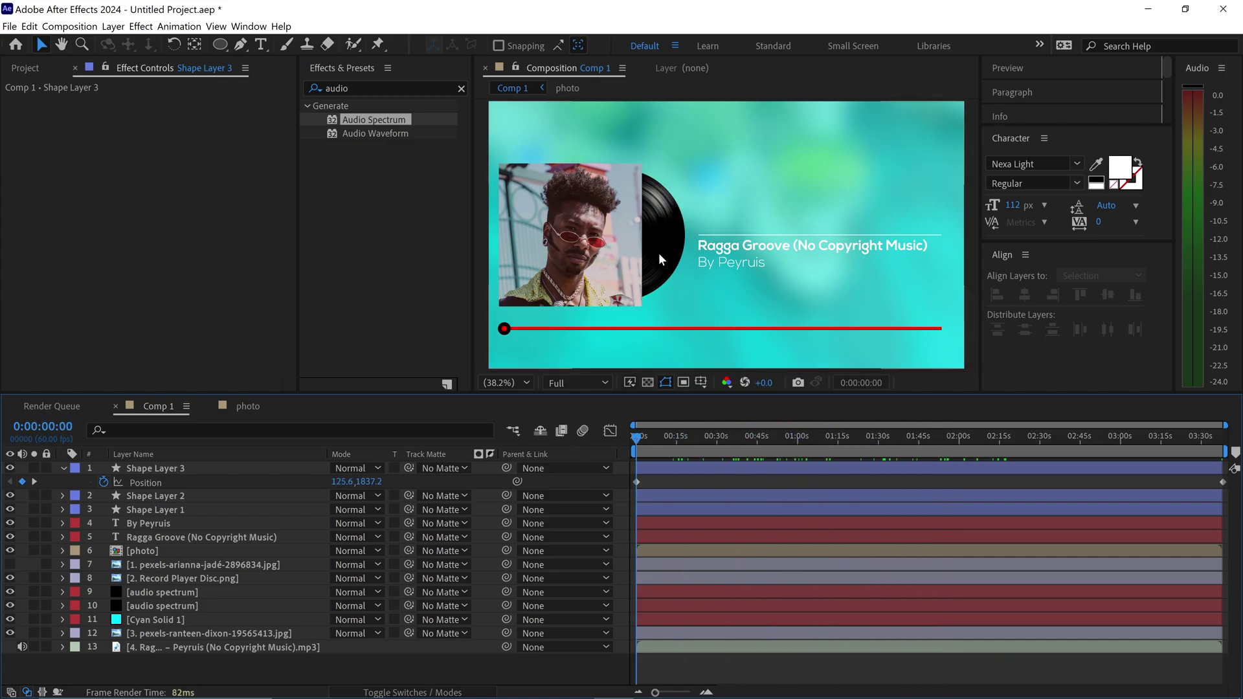
click(149, 497)
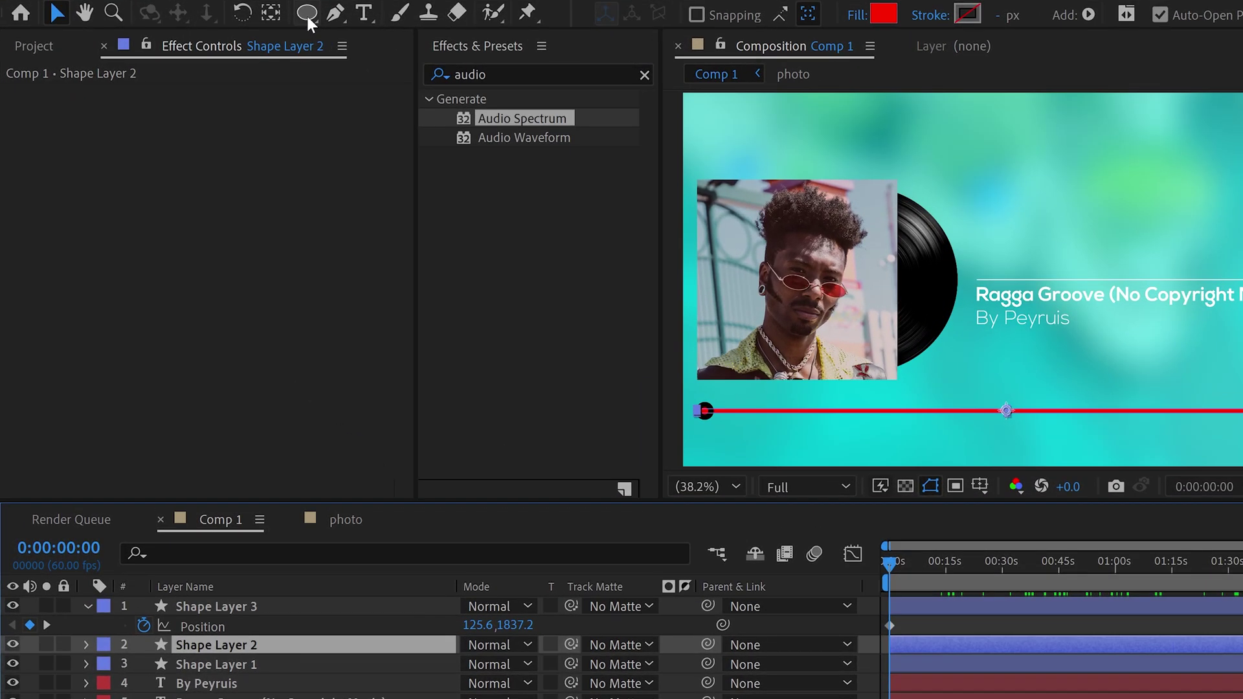
click(220, 44)
click(373, 12)
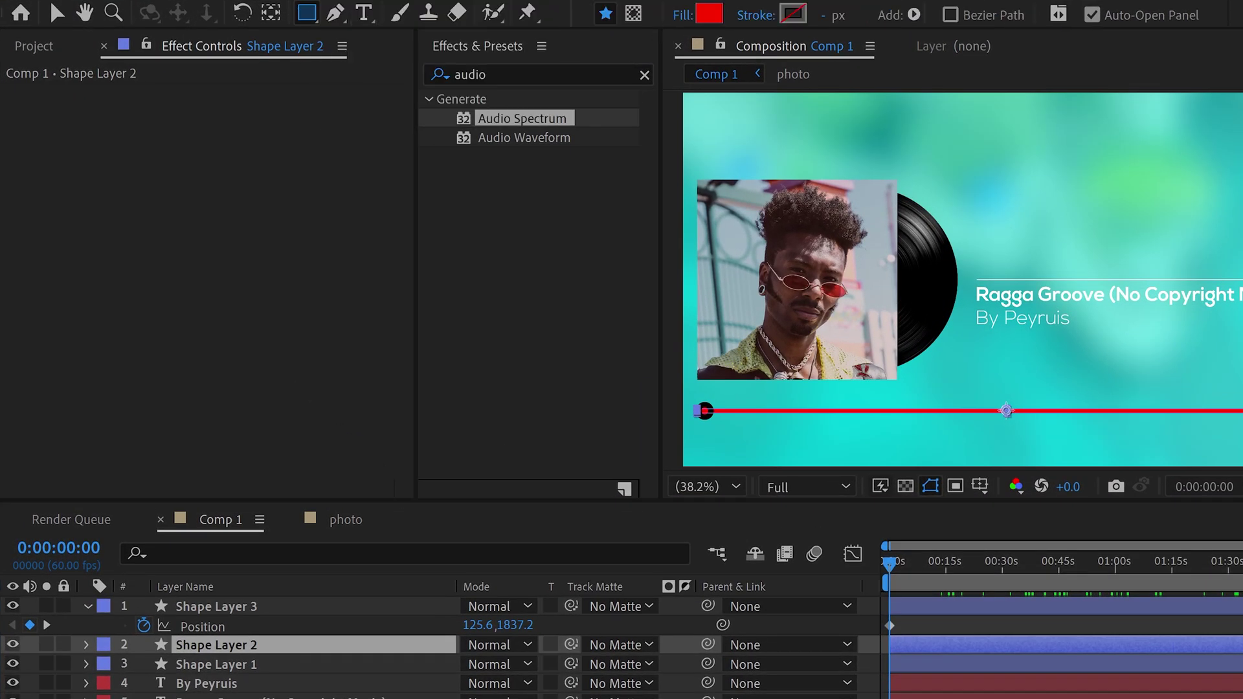
click(632, 14)
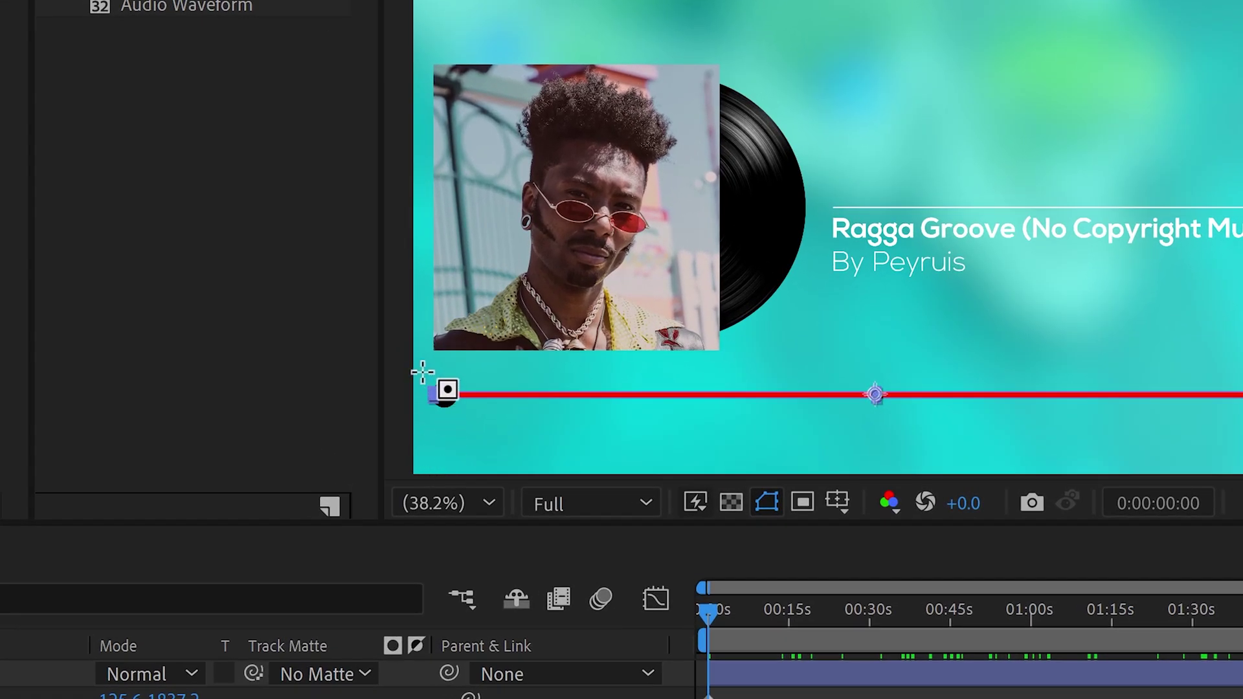
drag(421, 370, 446, 422)
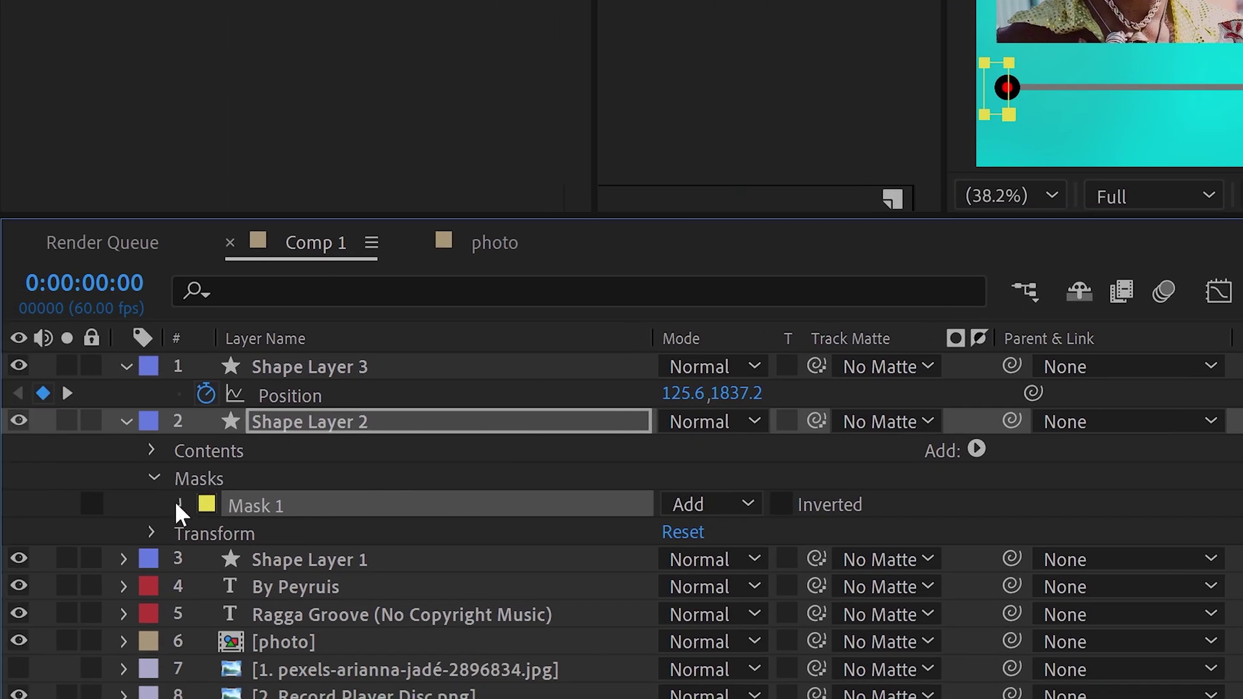
Keyframe the Mask Path at 0:00:00:00, and at 0:03:38:00 stretch the mask's right edge to the circle at the bar's right end.
click(180, 505)
click(234, 532)
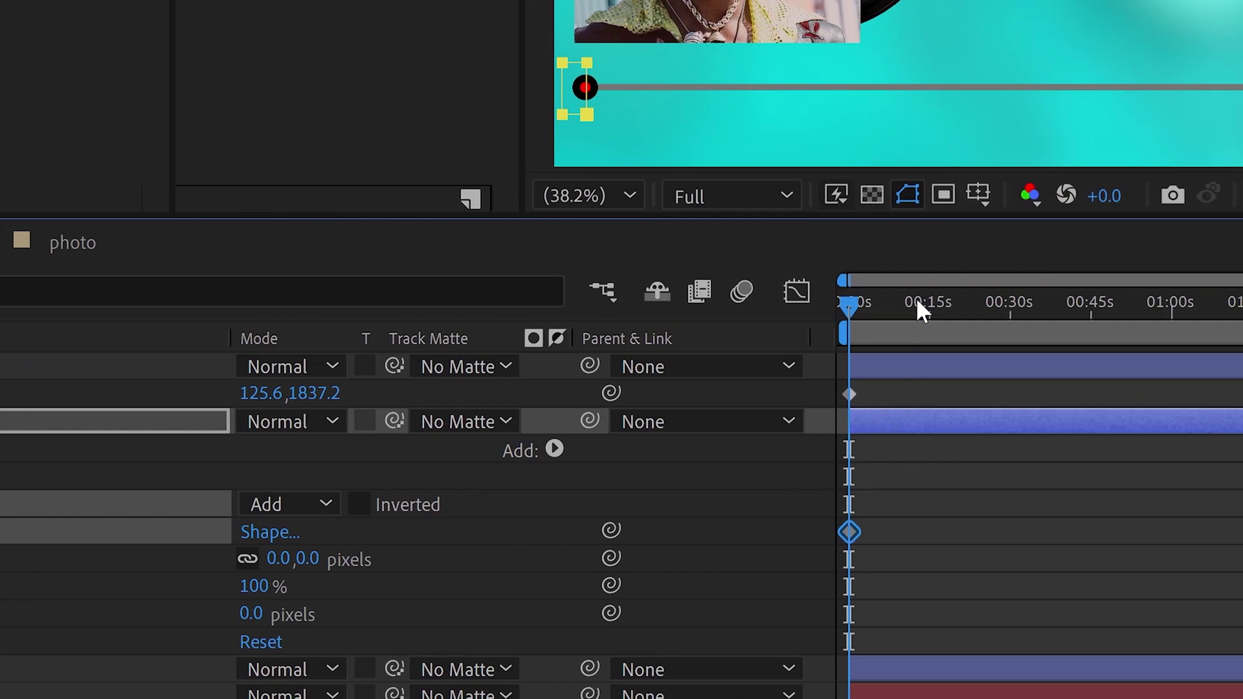
drag(918, 301, 1242, 325)
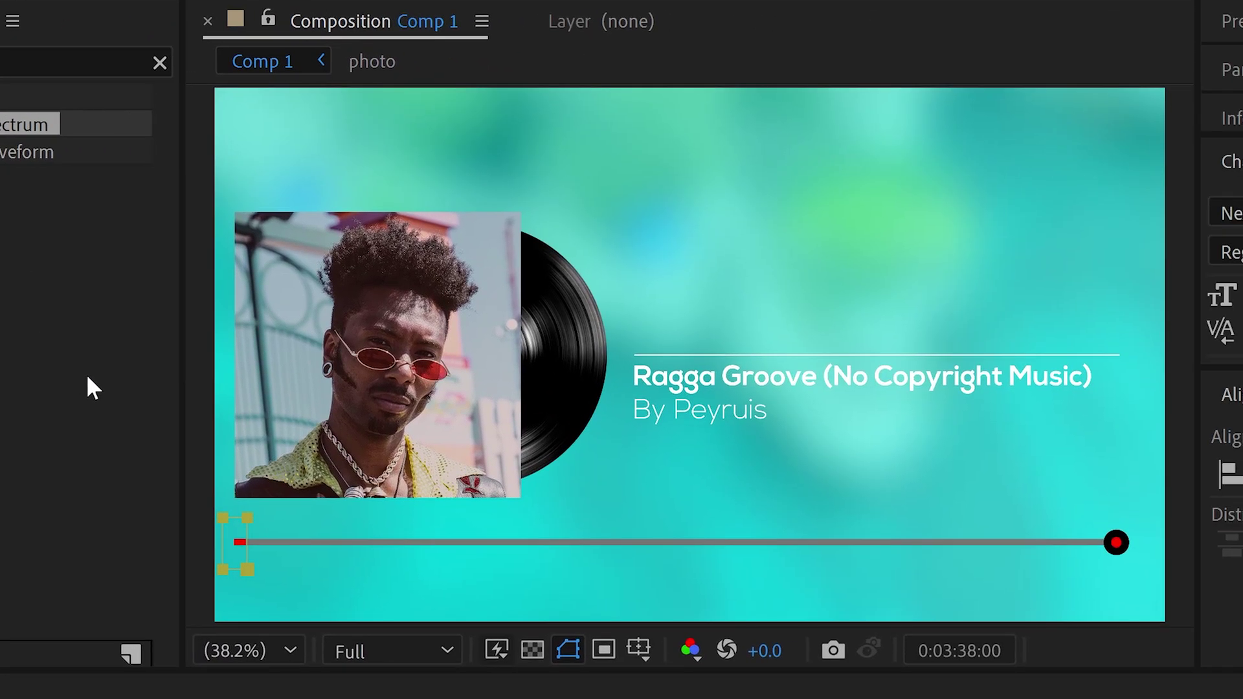
drag(292, 604, 1116, 519)
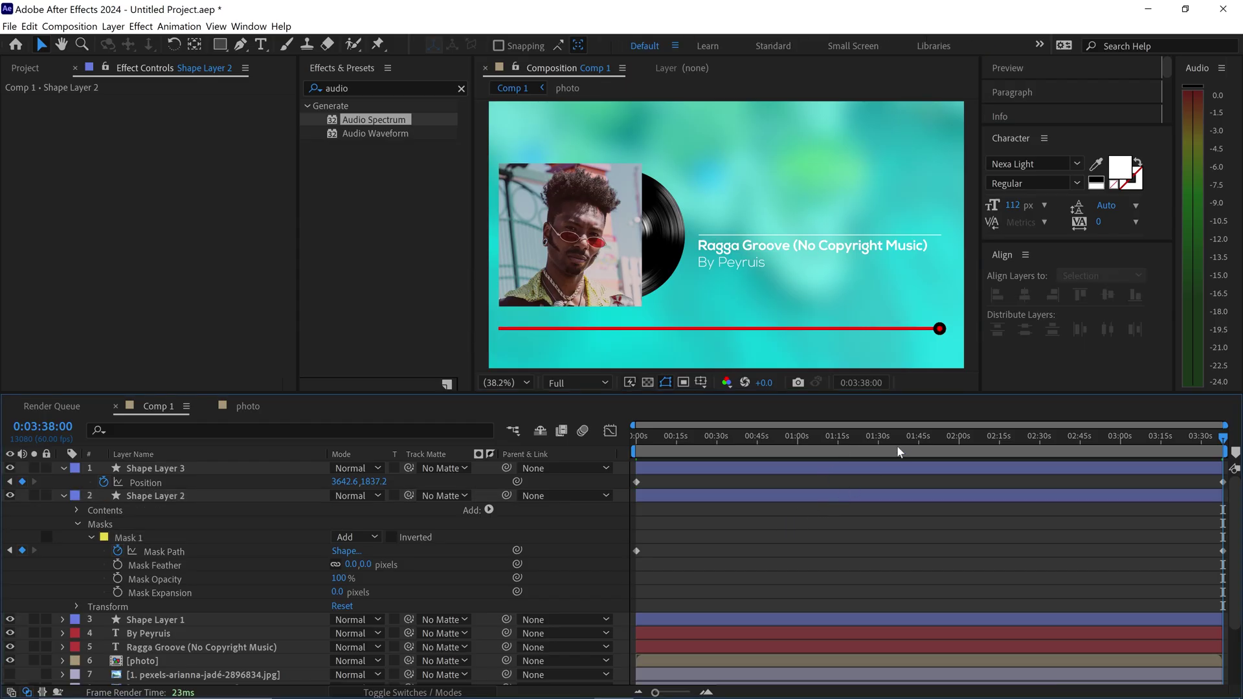
Scrub through the timeline to check the progress bar's motion, return to 0:00:00:00 and collapse the red bar's layer.
click(914, 439)
mouse_move(914, 444)
mouse_down()
mouse_move(705, 440)
mouse_move(910, 447)
mouse_up()
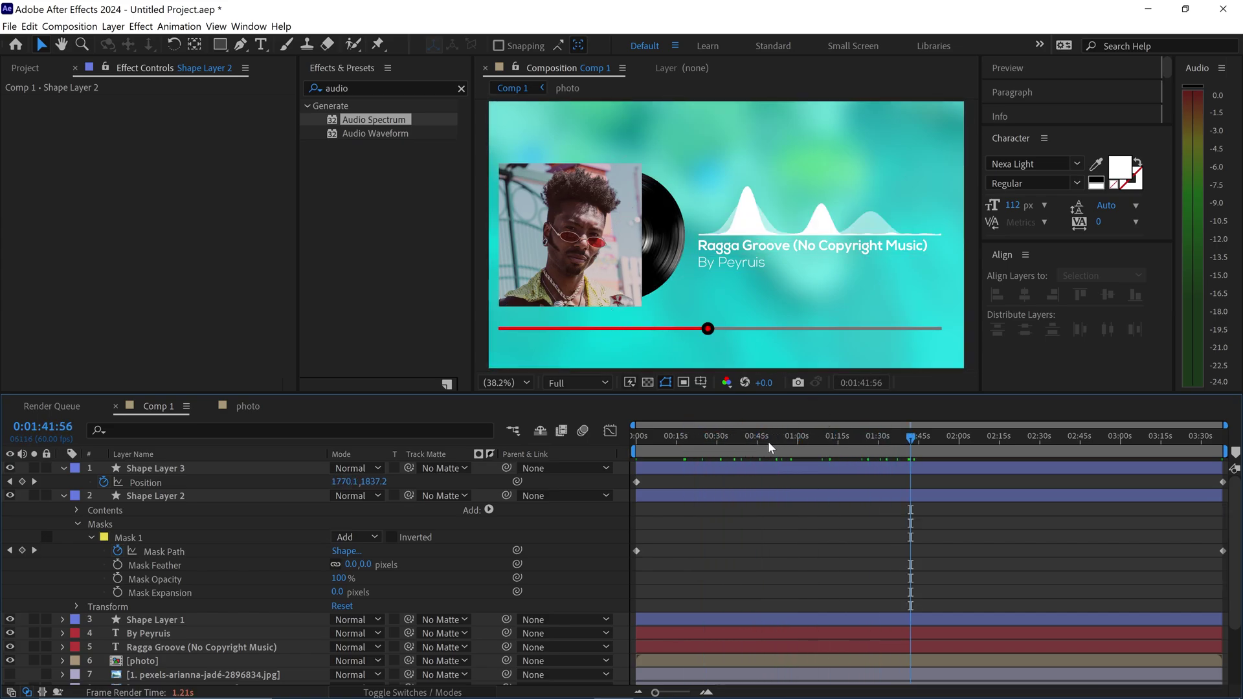
drag(765, 444, 565, 466)
click(64, 495)
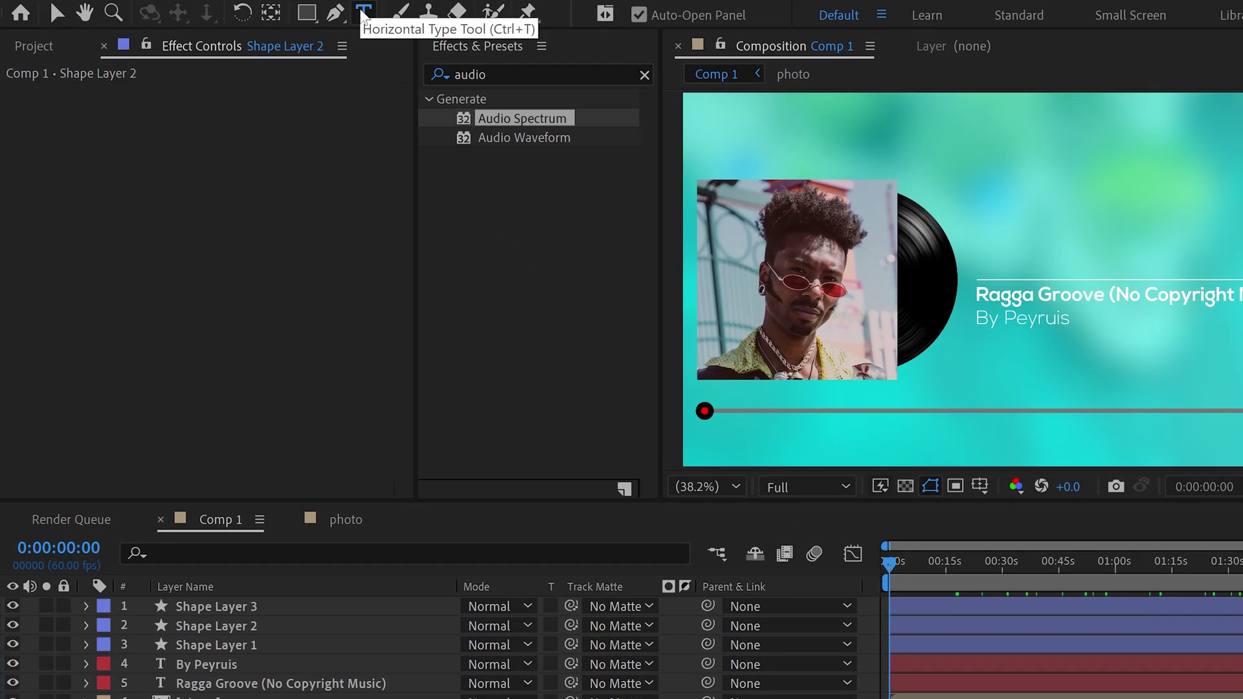
Add a white text layer reading 00:00 and place it just below the progress bar's left end.
click(364, 14)
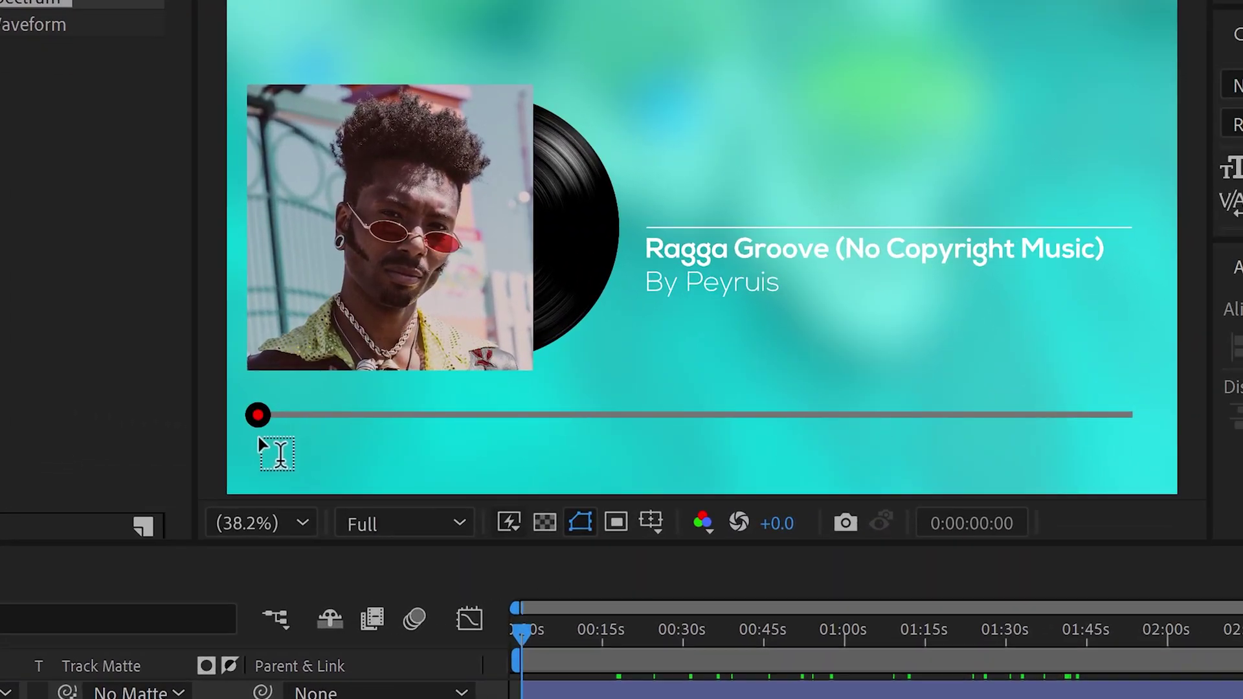
click(259, 440)
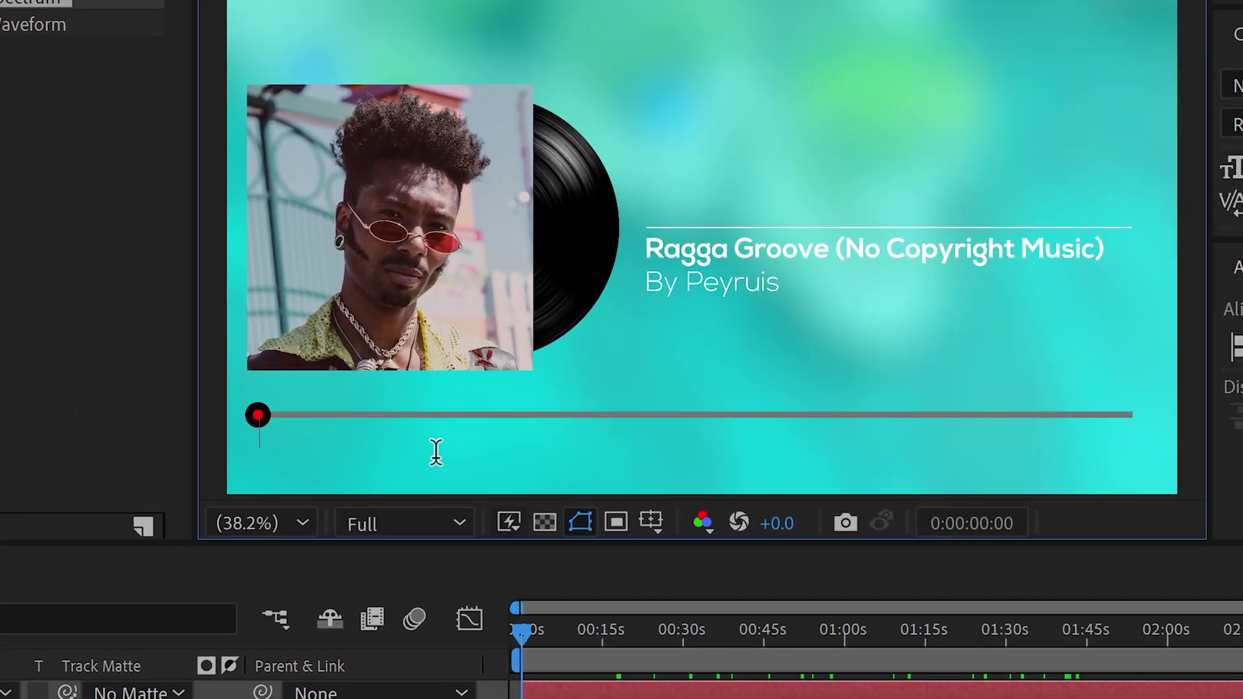
text(00:00)
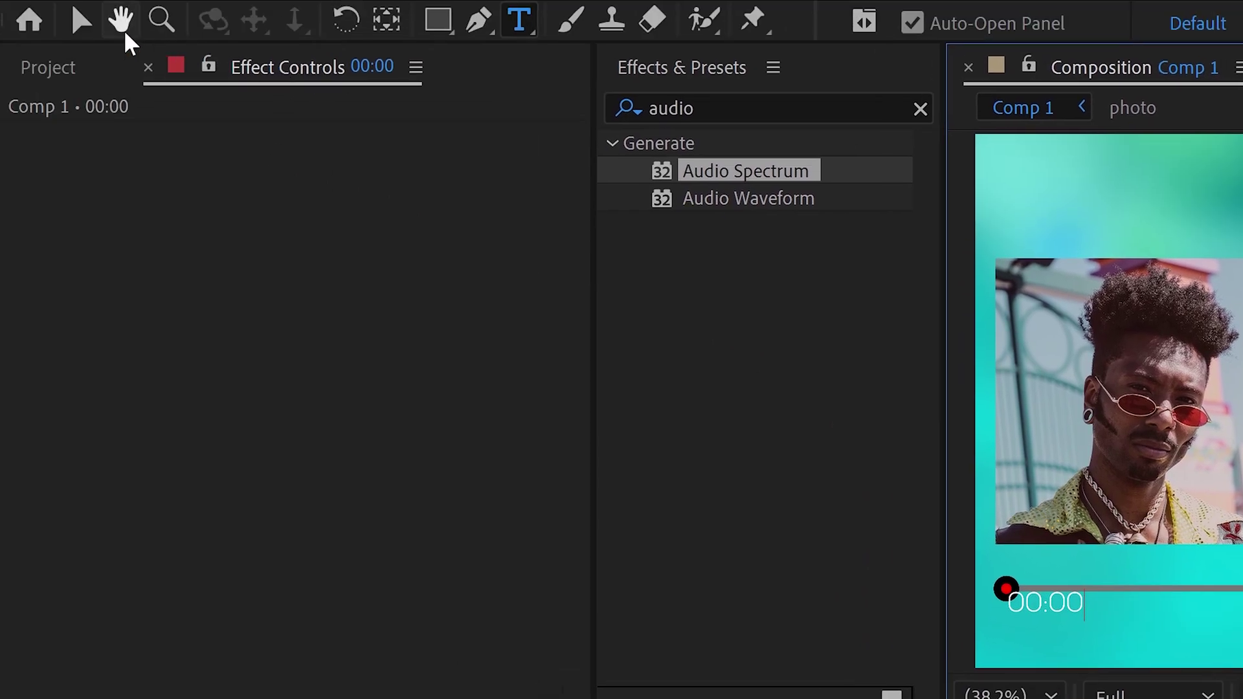
click(0, 0)
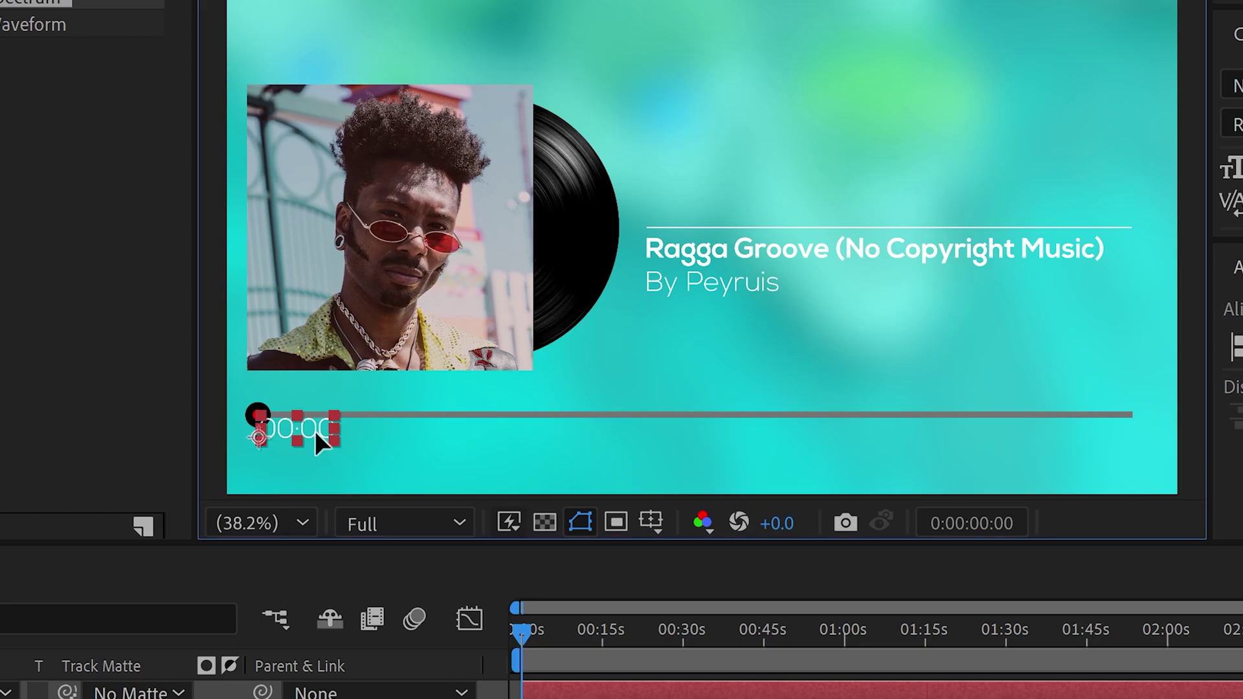
drag(319, 434, 317, 450)
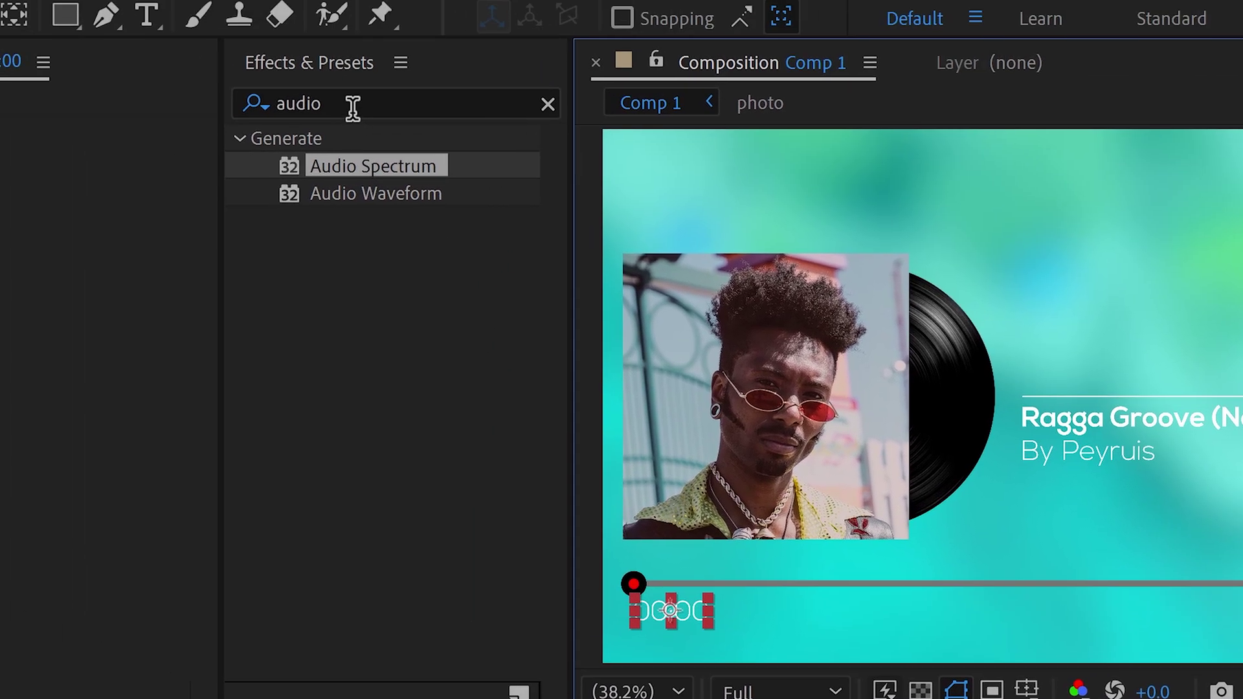
Find the Slider Control effect and apply it to the 00:00 text layer.
drag(0, 0, 0, 0)
text(slider)
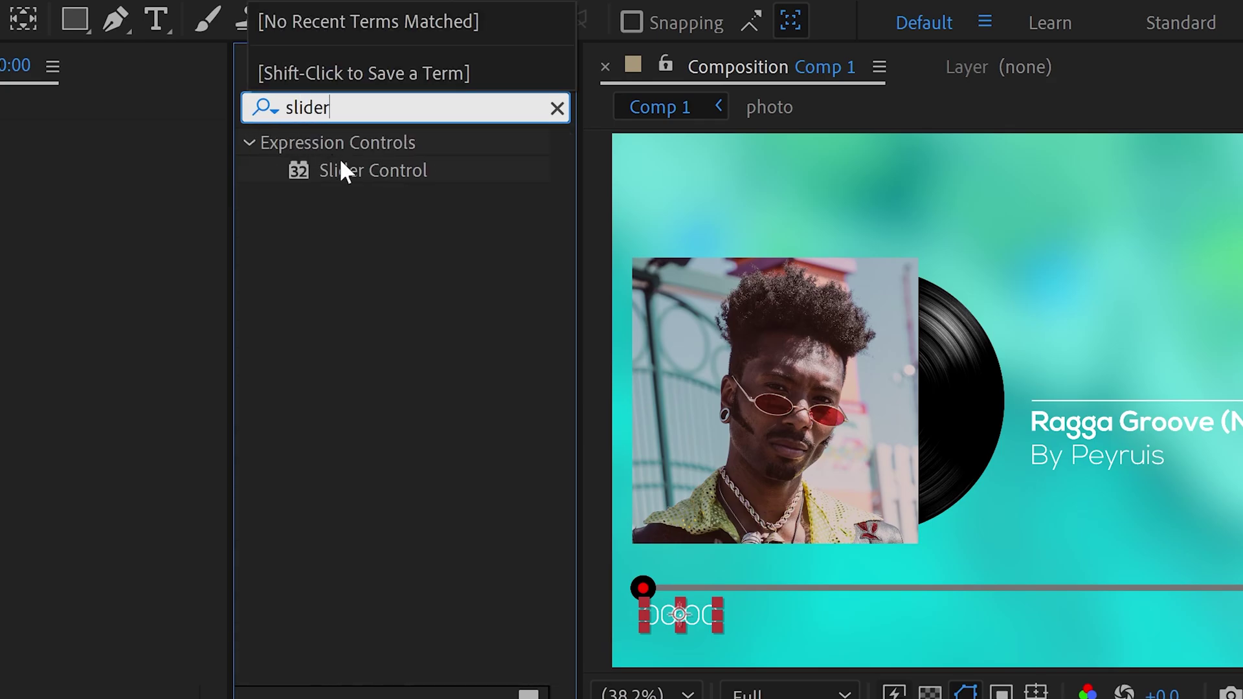
drag(343, 171, 129, 698)
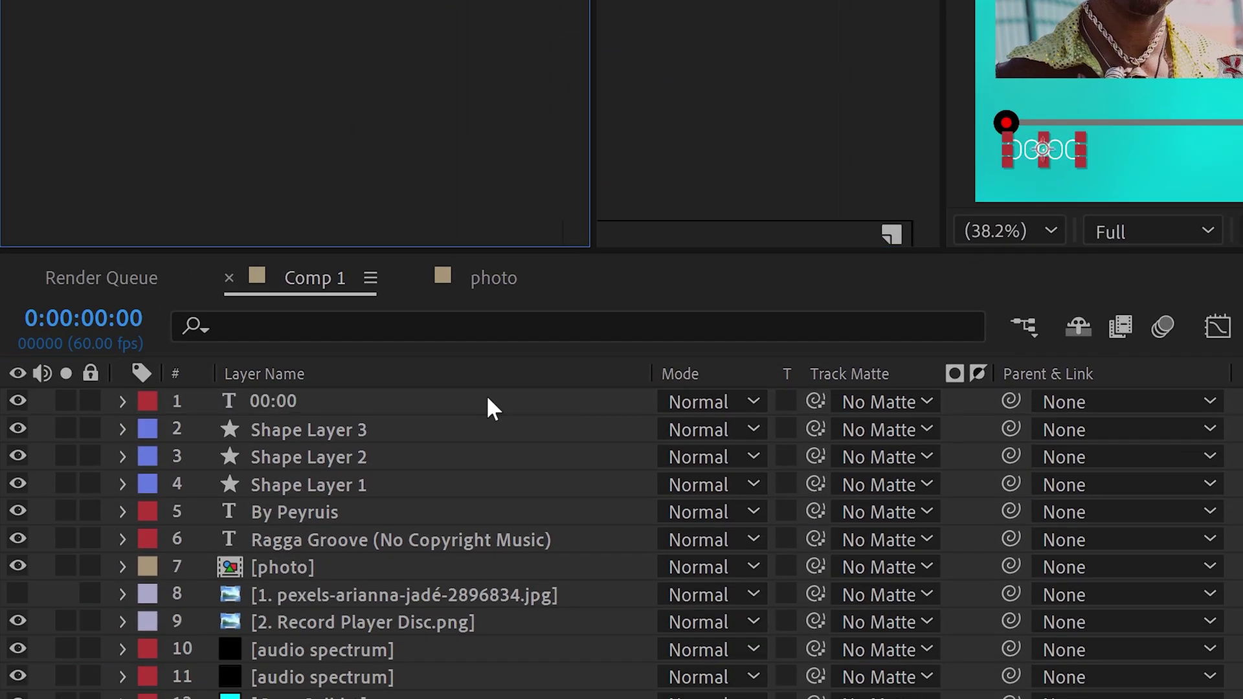
drag(490, 408, 494, 404)
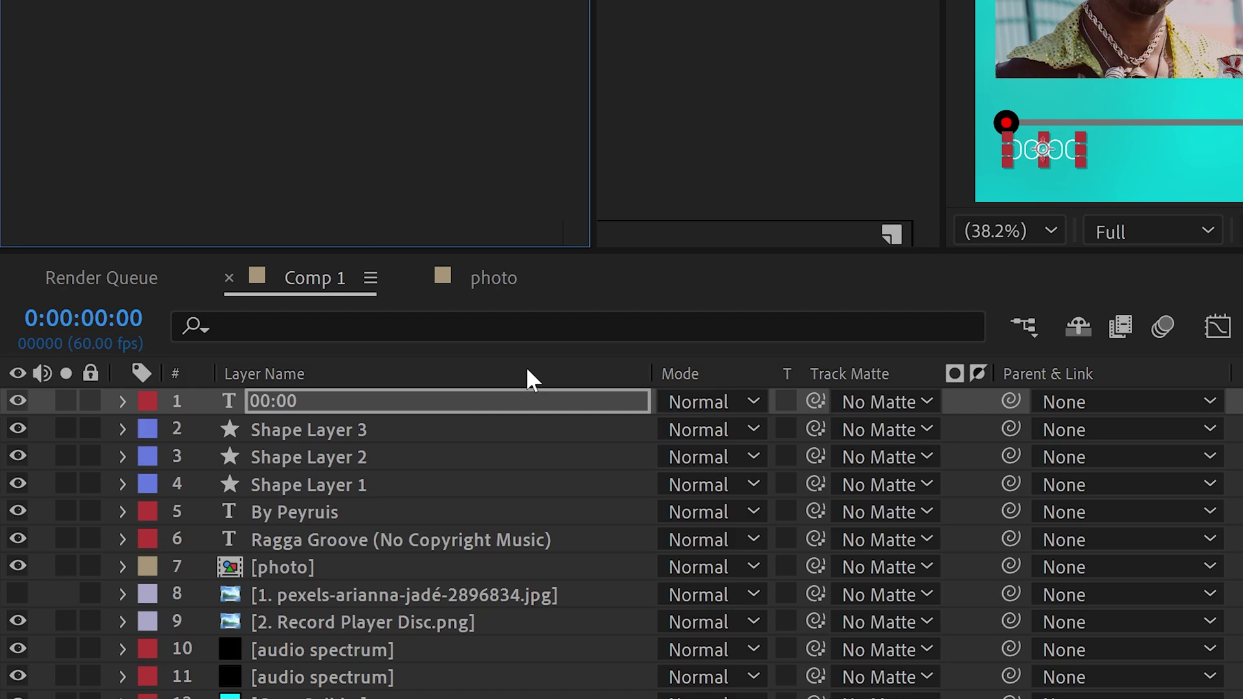
Give the 00:00 layer's Source Text the pasted expression that rounds the Slider Control value and formats it as zero-padded minutes:seconds, using slider%60 and Math.floor(slider/60).
click(123, 402)
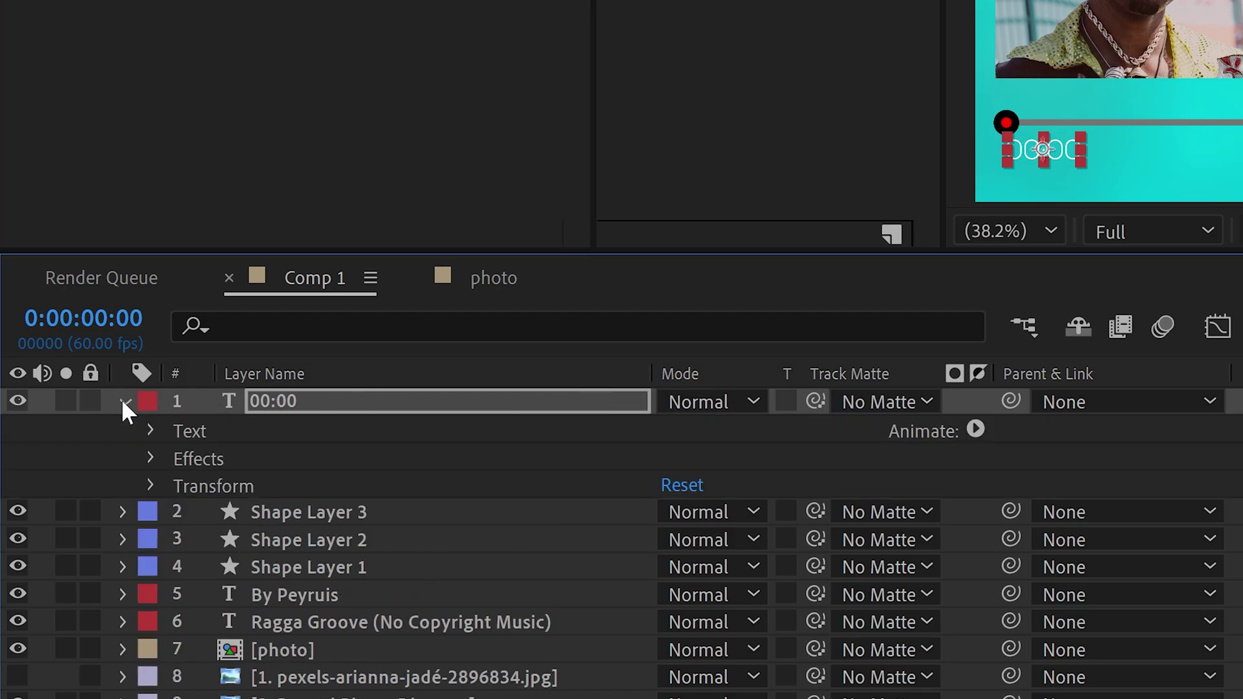
click(151, 431)
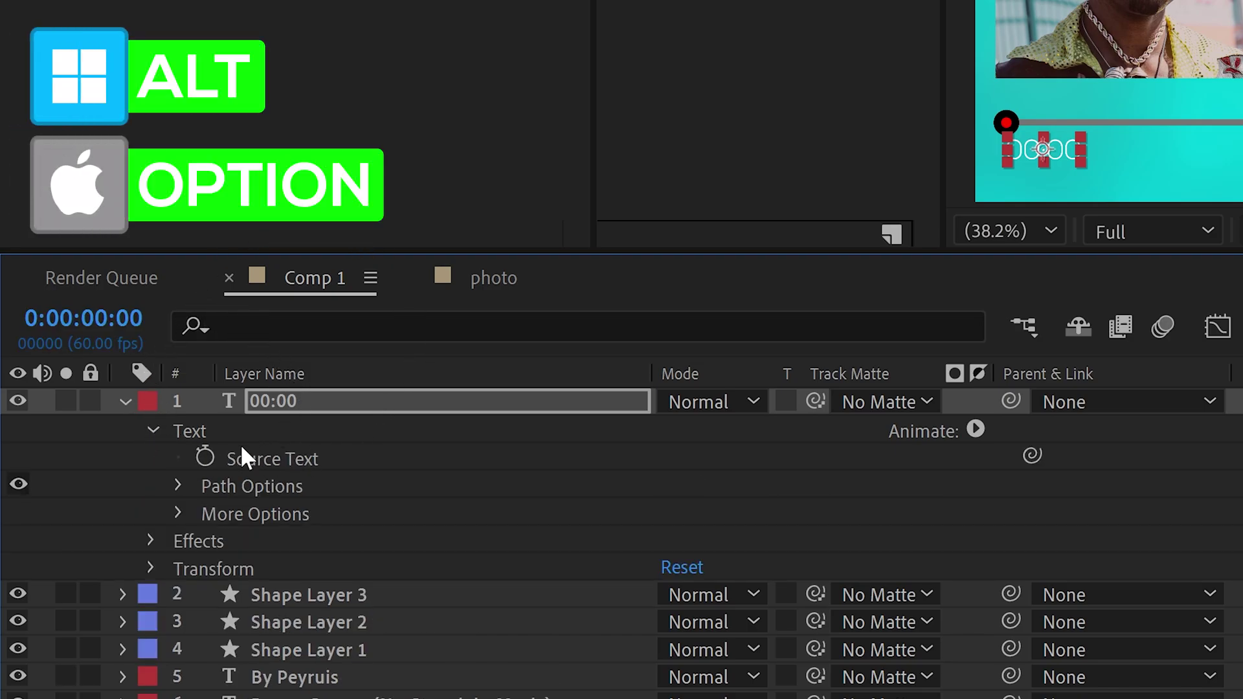
alt+click(206, 461)
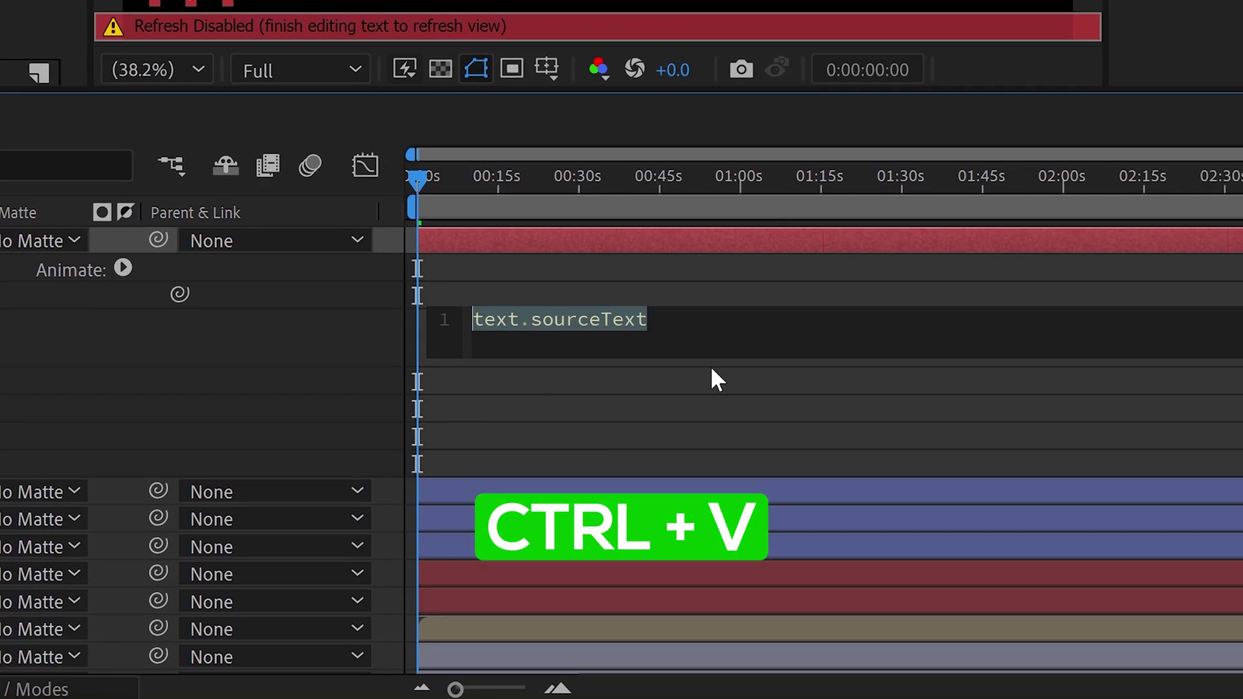
key(ctrl+v)
drag(546, 388, 544, 488)
click(544, 537)
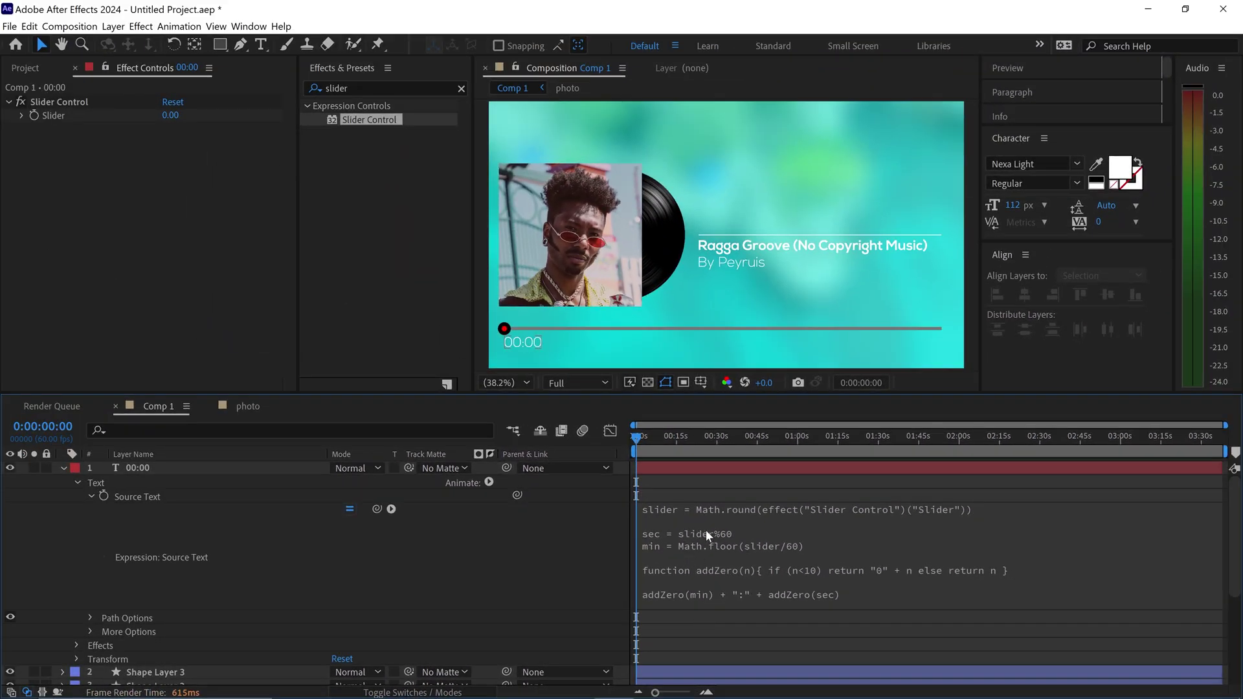
Set the project's Expressions Engine to Legacy ExtendScript in the Project Settings.
click(12, 27)
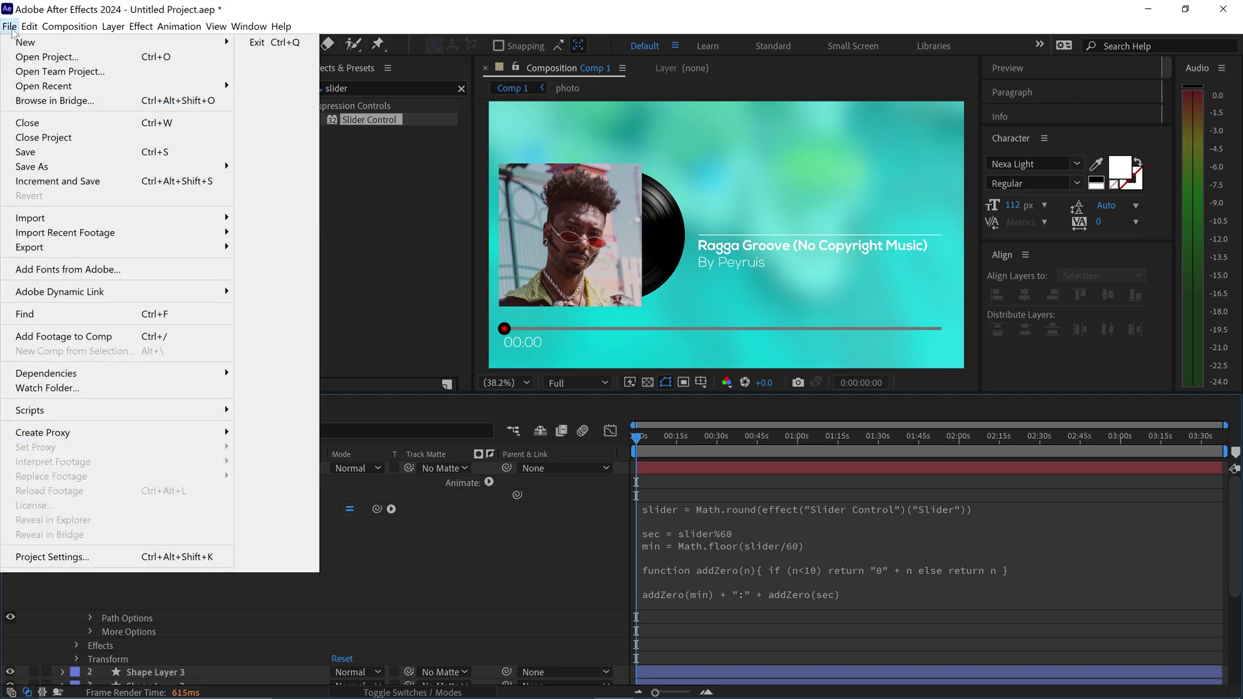
click(87, 555)
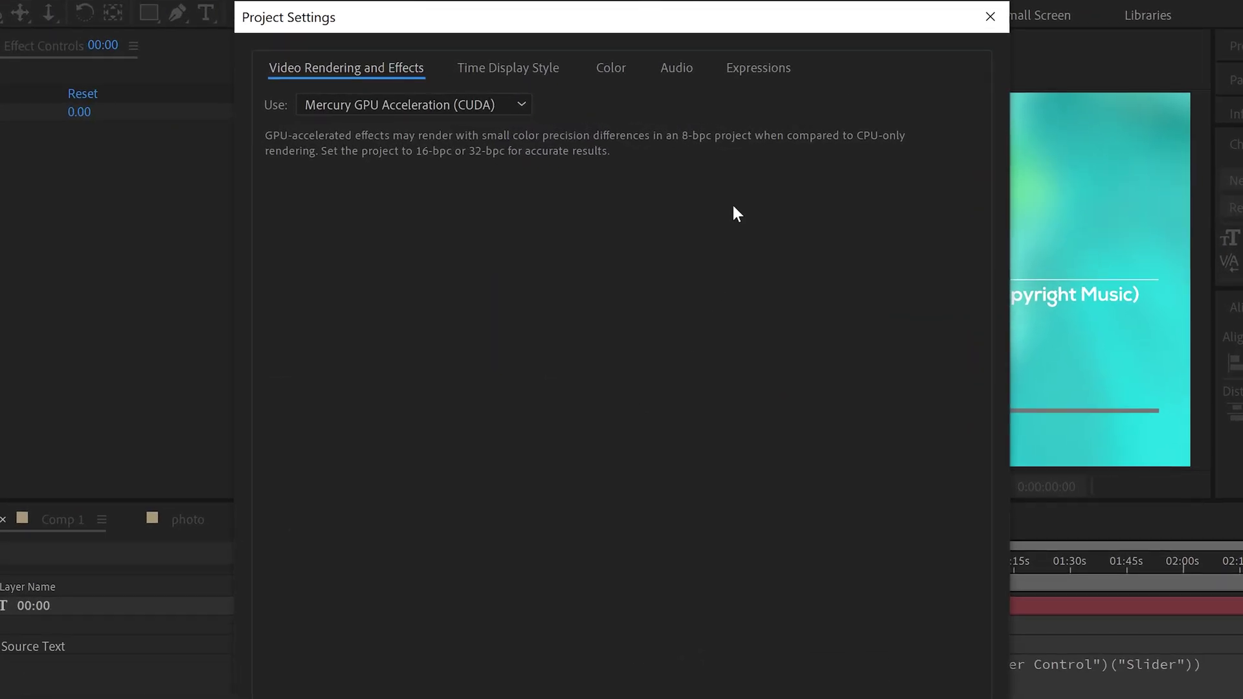
click(745, 64)
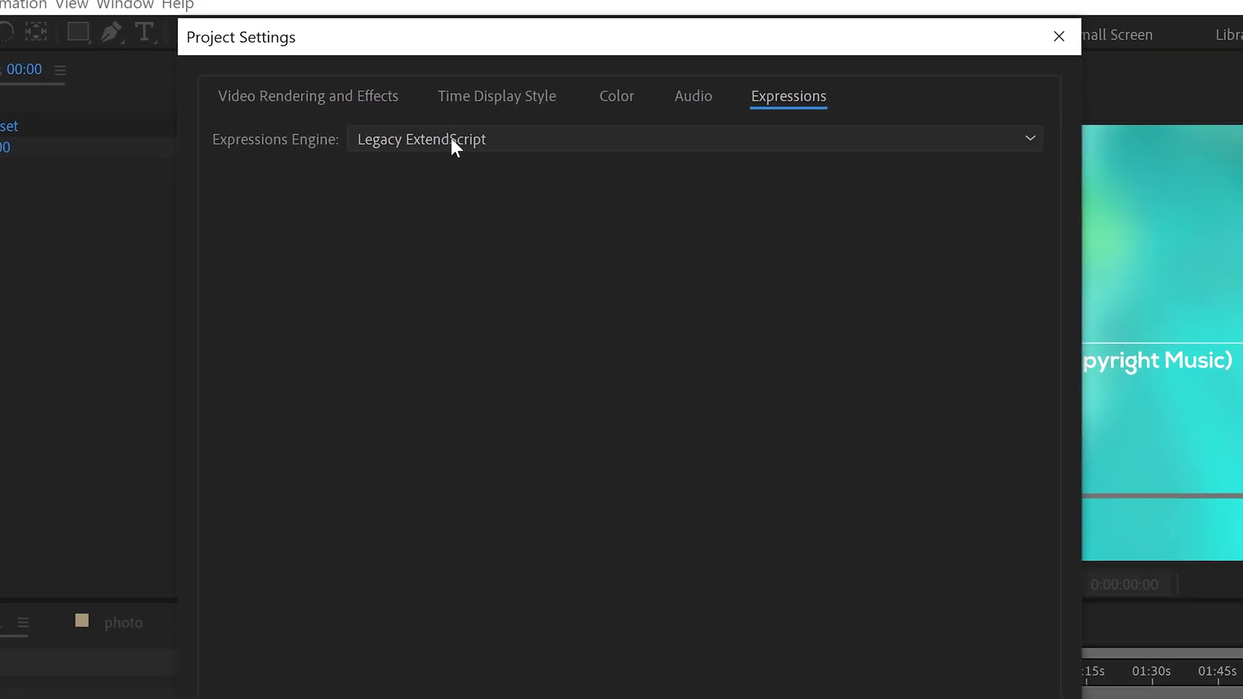
click(450, 107)
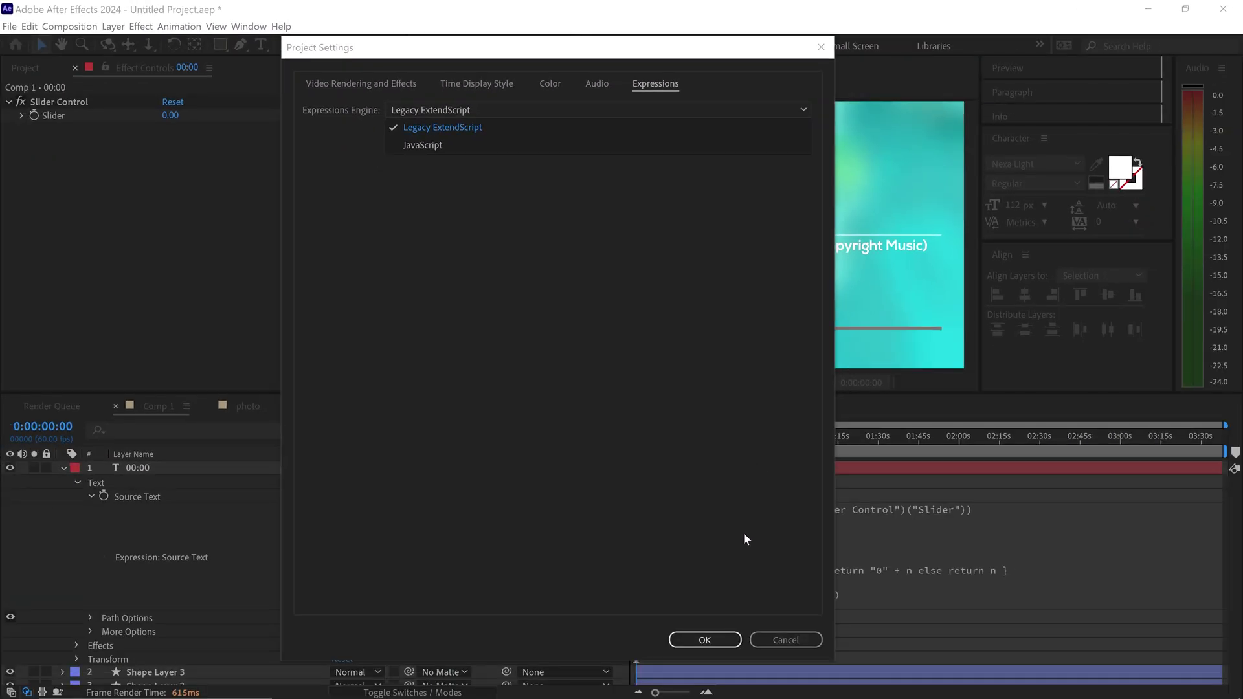
click(704, 639)
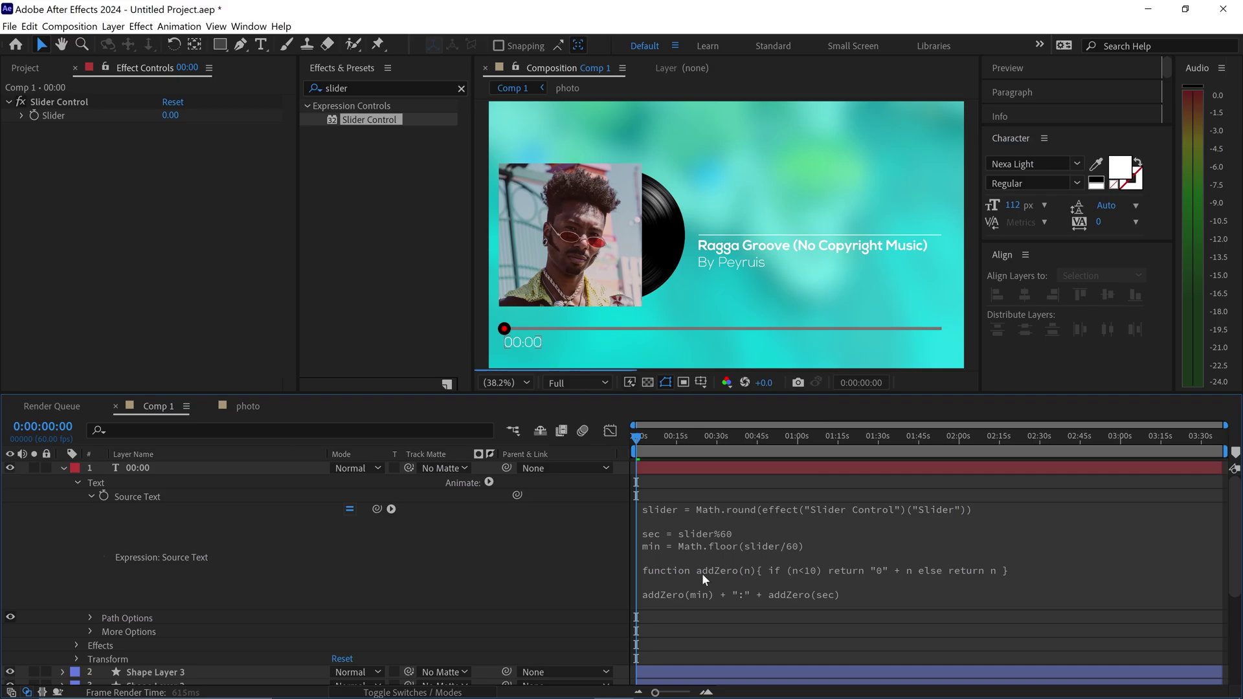
Collapse the 00:00 layer and keyframe its Slider at 0.00 at 0:00:00:00 and 218.00 at 0:03:38:00.
click(63, 467)
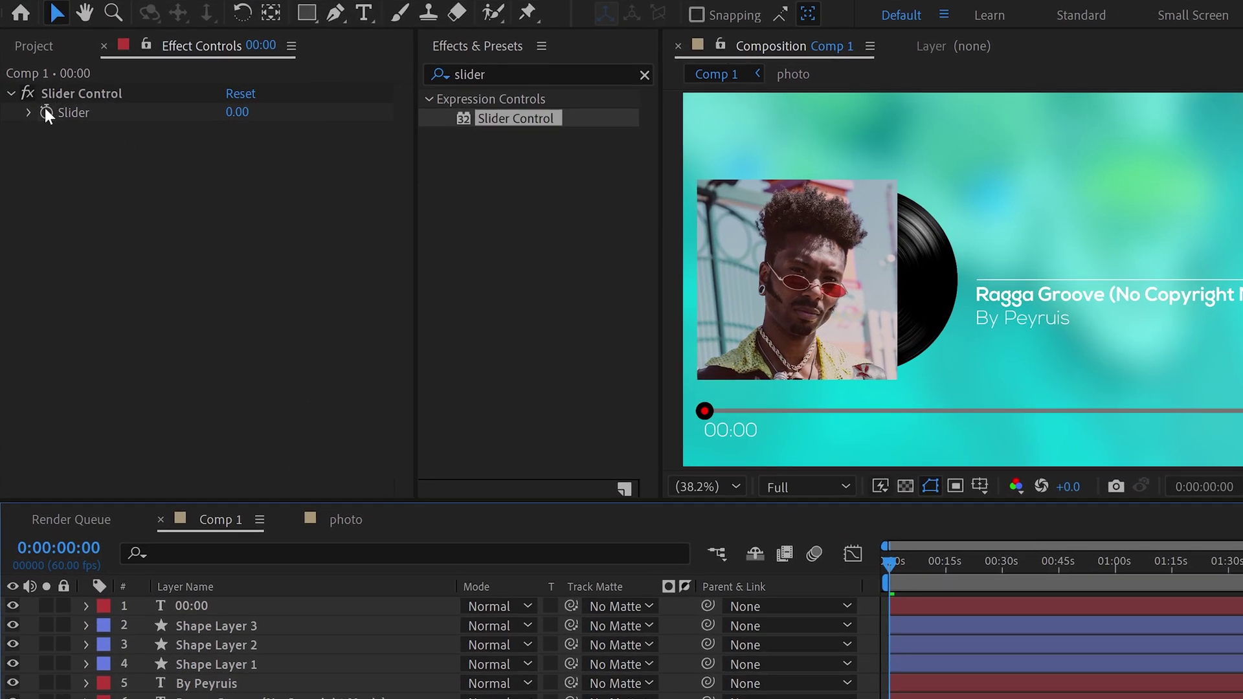
click(45, 105)
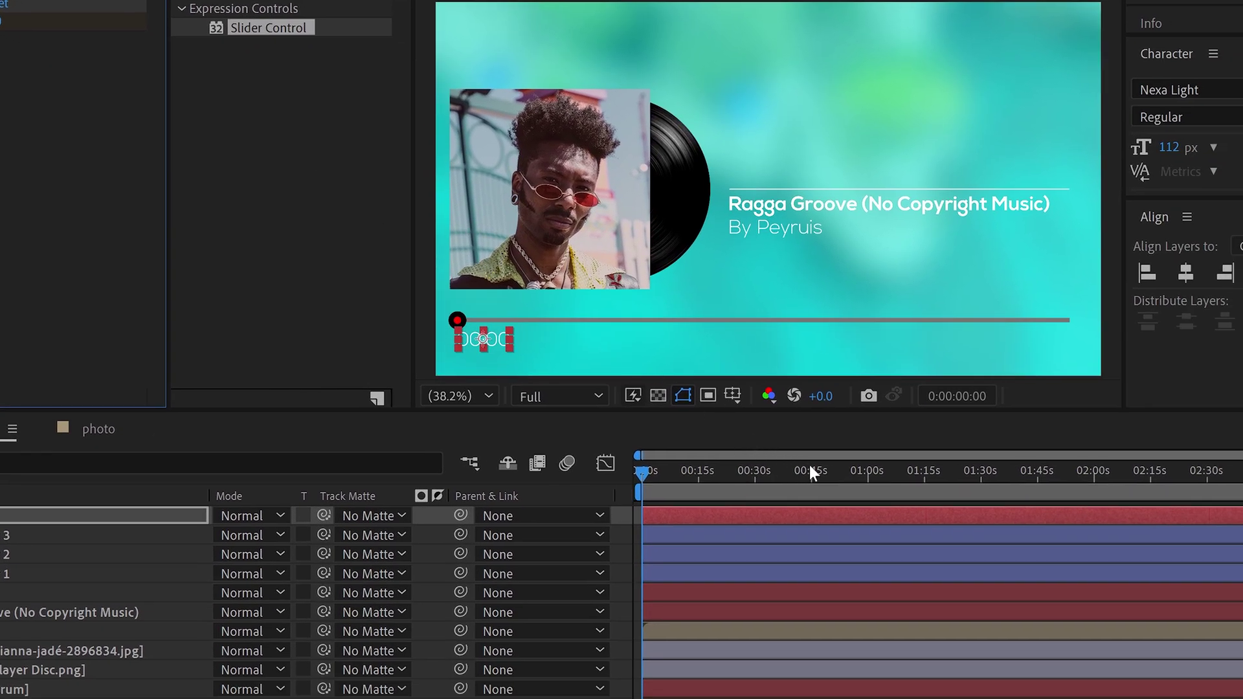
drag(809, 465, 1222, 479)
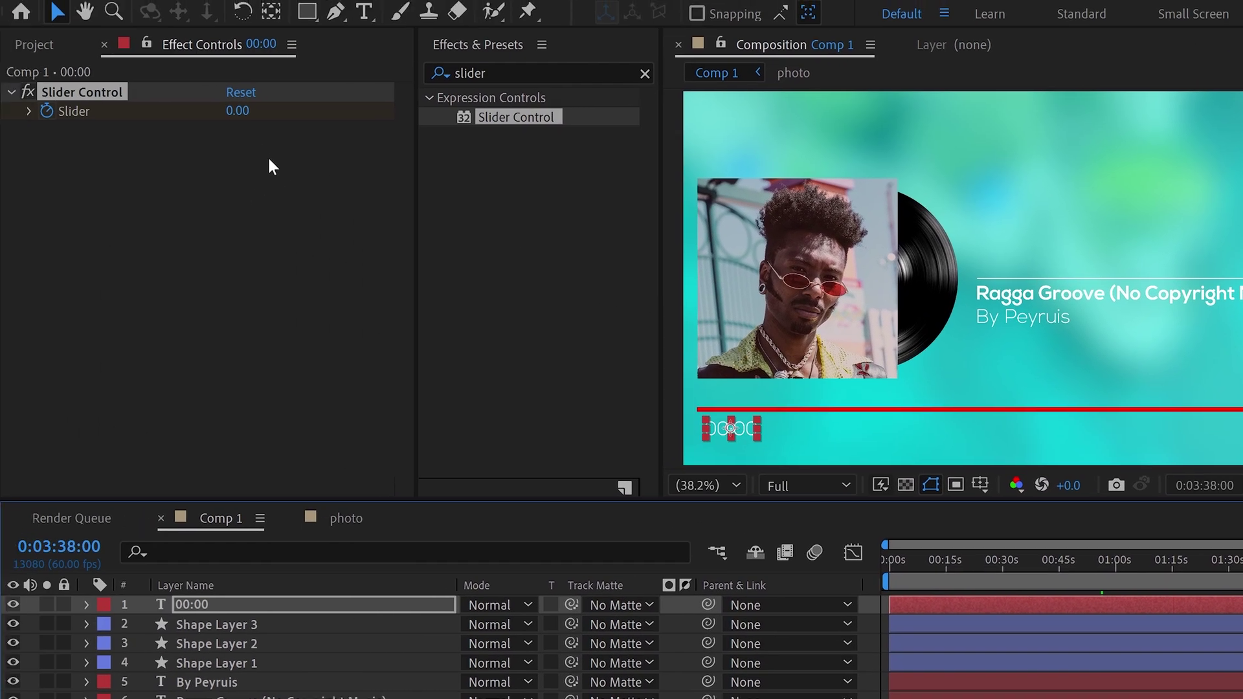
drag(244, 111, 483, 123)
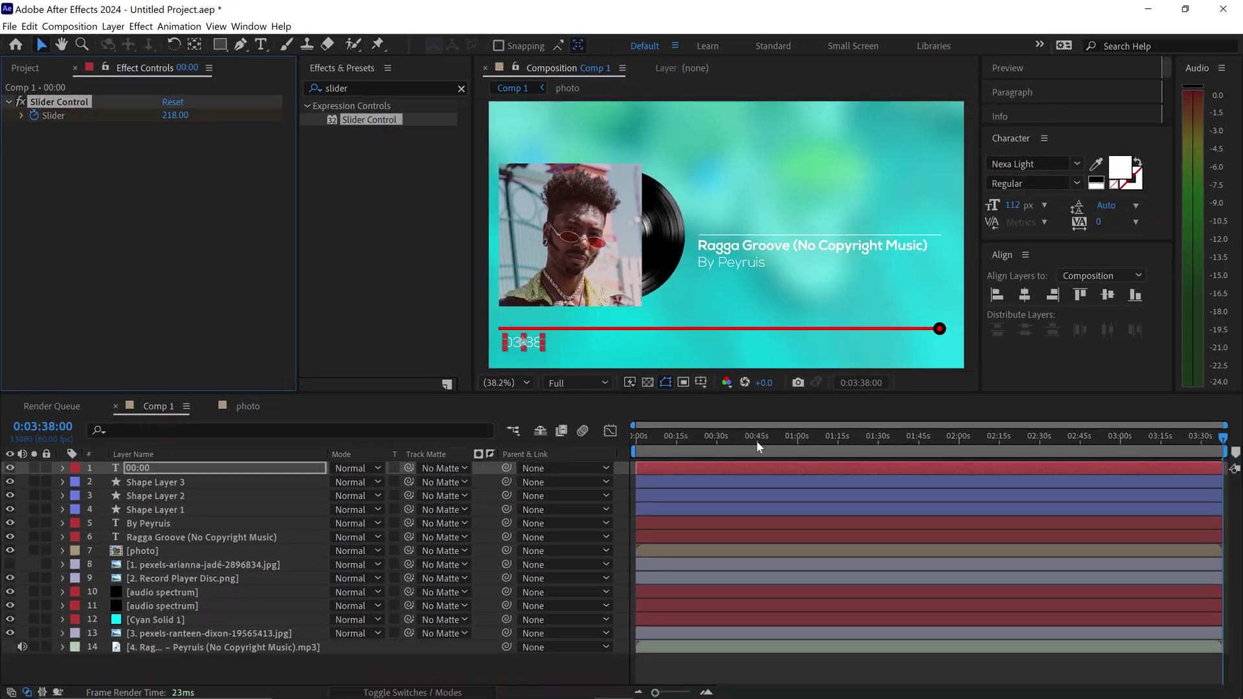
Scrub the timeline to check the time counter against the progress bar, return to 0:00:00:00 and play the preview.
drag(756, 440, 709, 433)
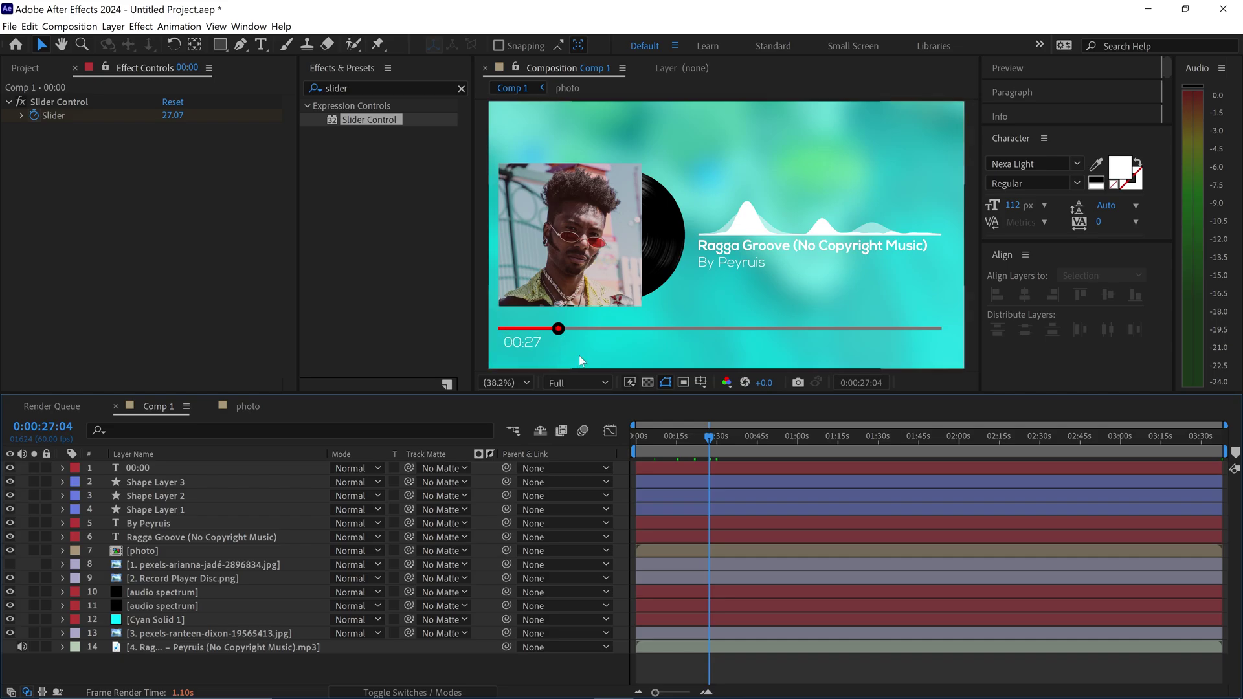
drag(710, 440, 634, 438)
click(1008, 68)
click(1064, 90)
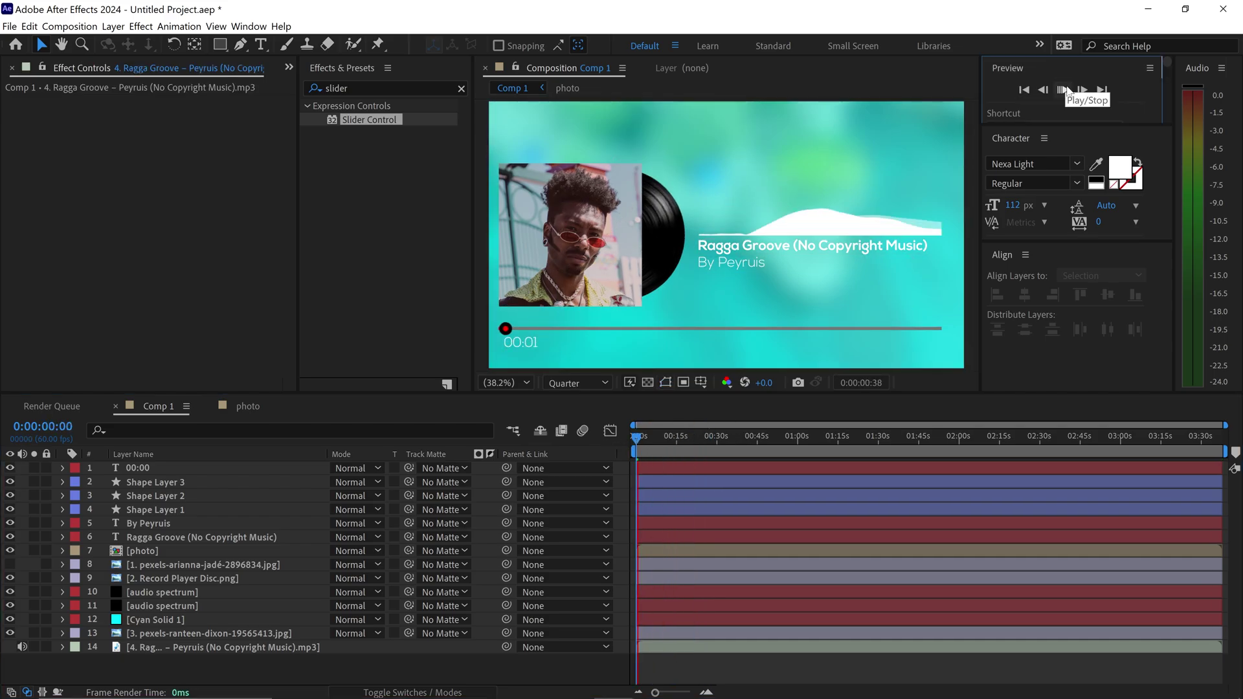